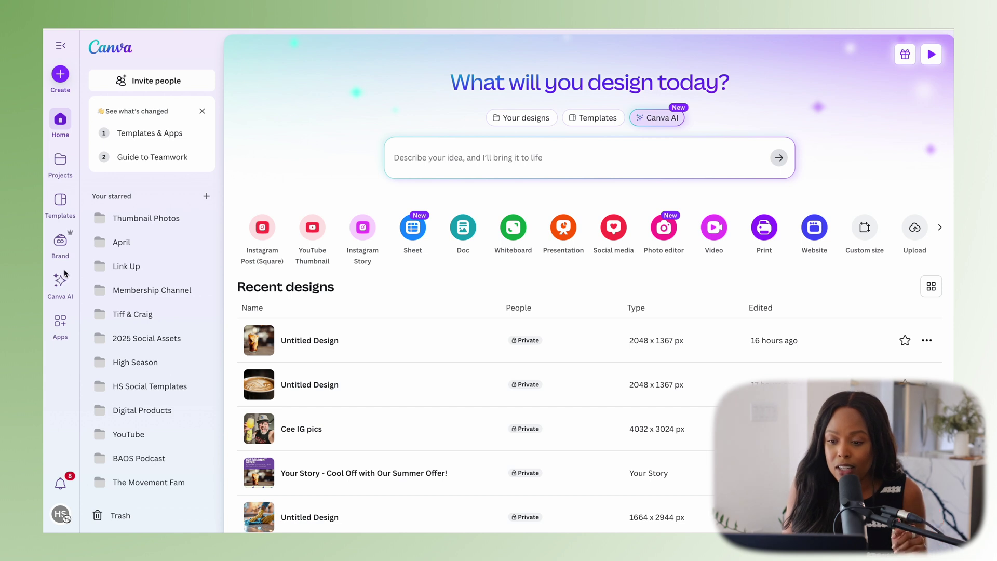
Step: Start a new Canva AI chat and place the caret in its blank prompt box
{"action": "left_click", "coordinate": [459, 164]}
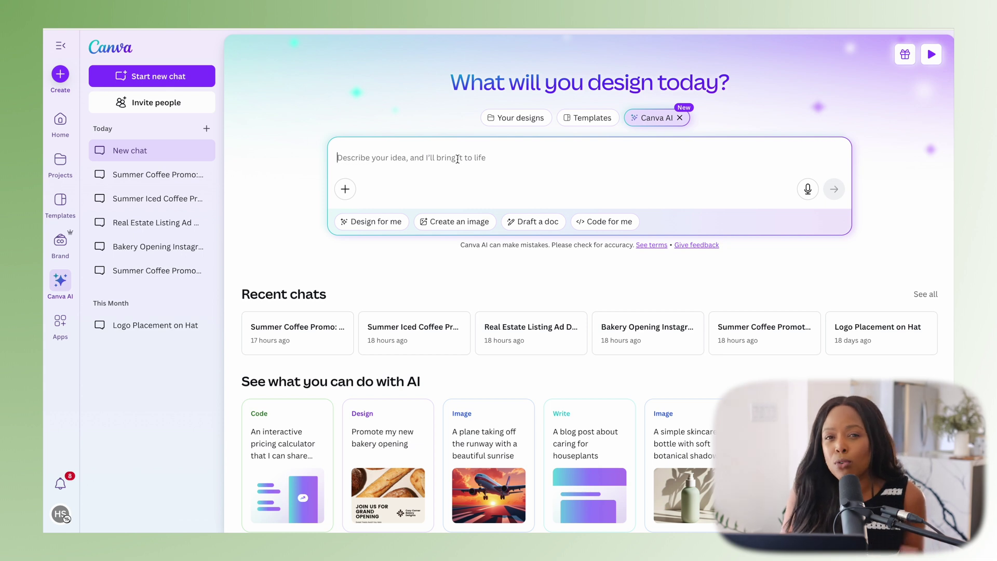
{"action": "left_click", "coordinate": [482, 167]}
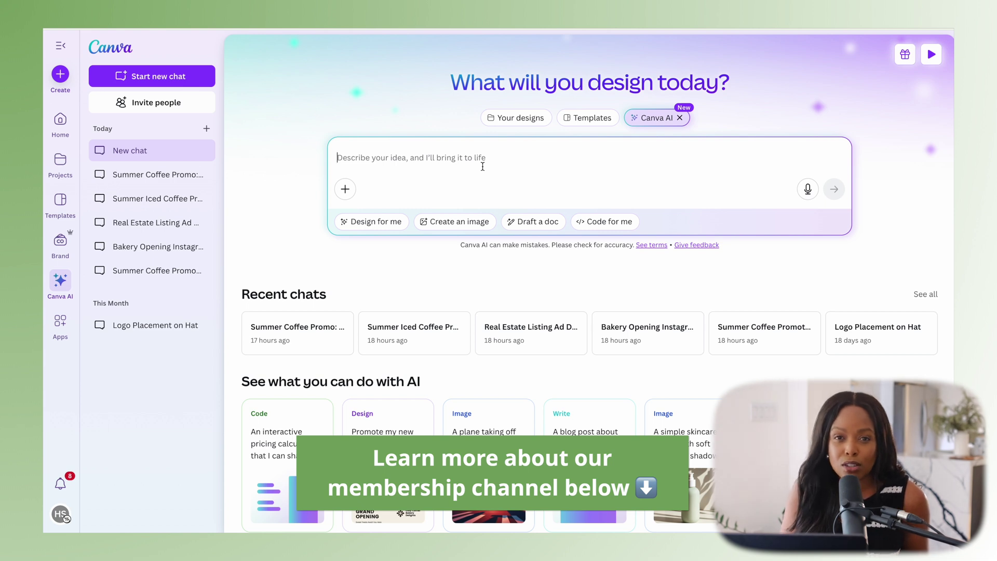
Step: Enter the prompt 'A photo of a person cleaning a kitchen counter, hands only, for a cleaning services company'
{"action": "type", "text": "A photo of a pe"}
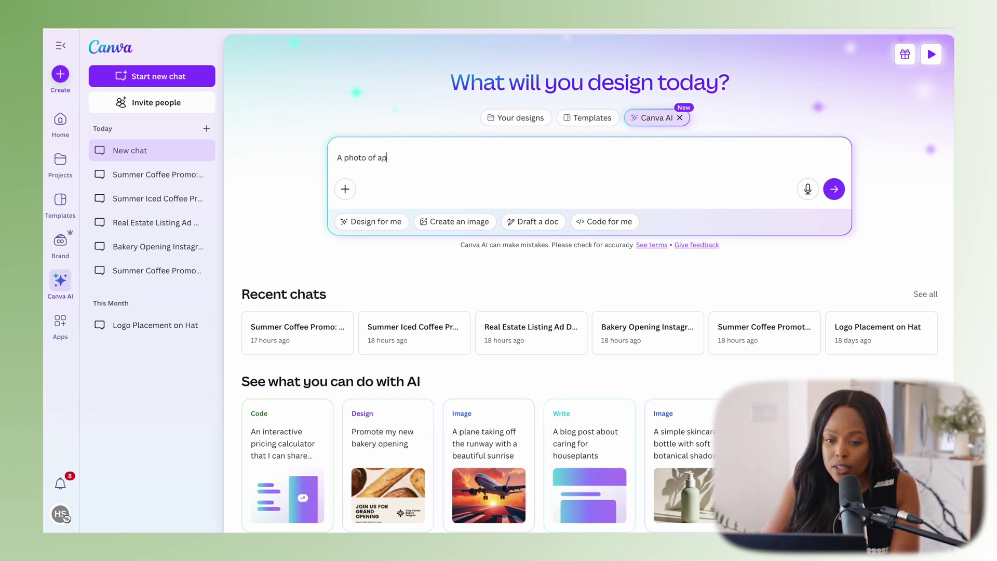
{"action": "type", "text": "rson cleanin"}
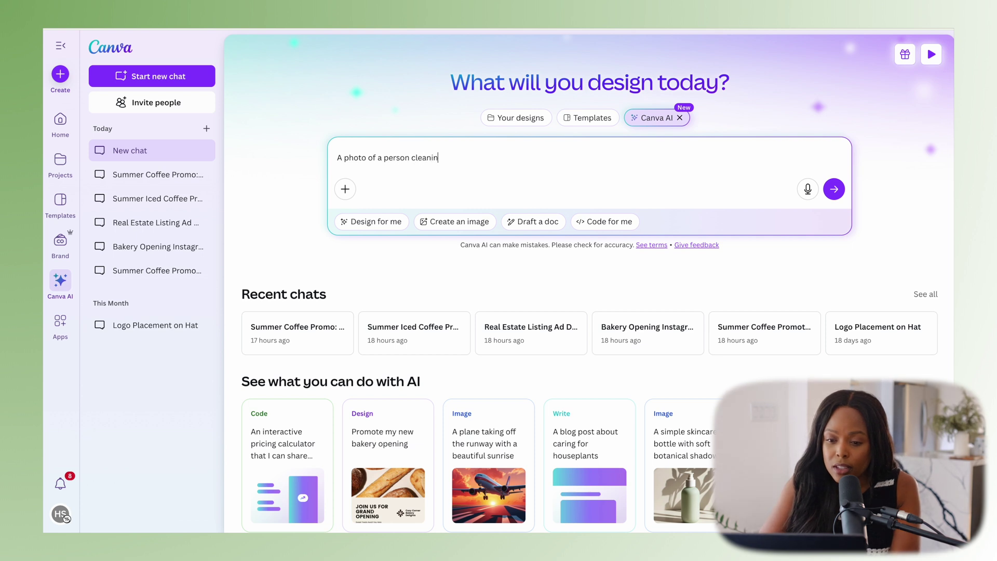
{"action": "type", "text": "g a kitchen counter, hands only"}
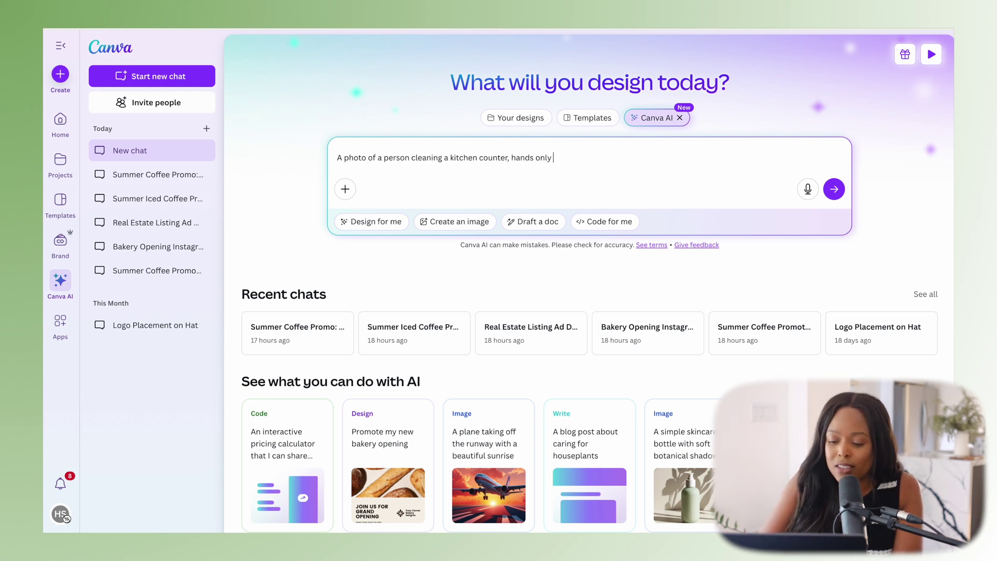
{"action": "type", "text": ", for a cle"}
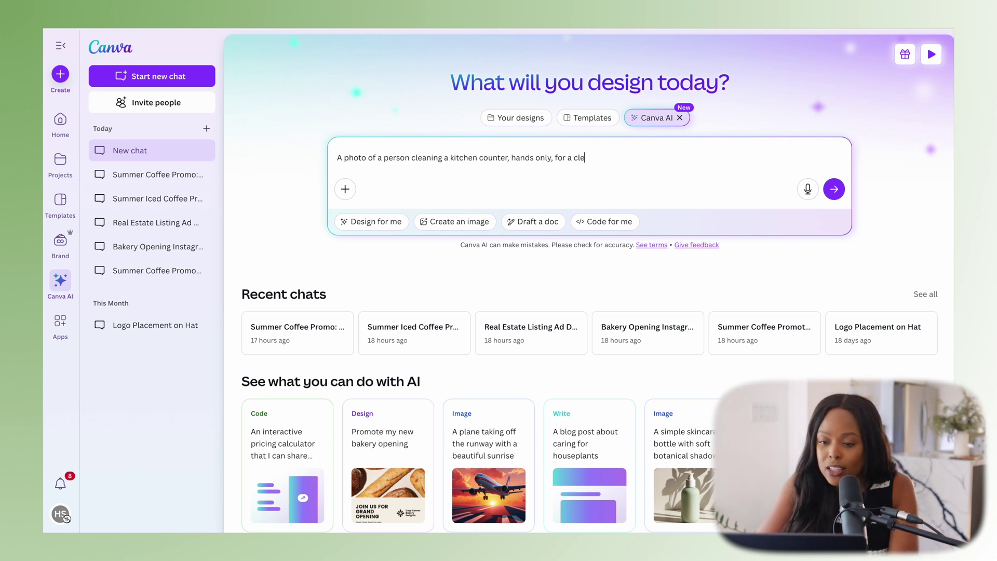
{"action": "type", "text": "aning servies"}
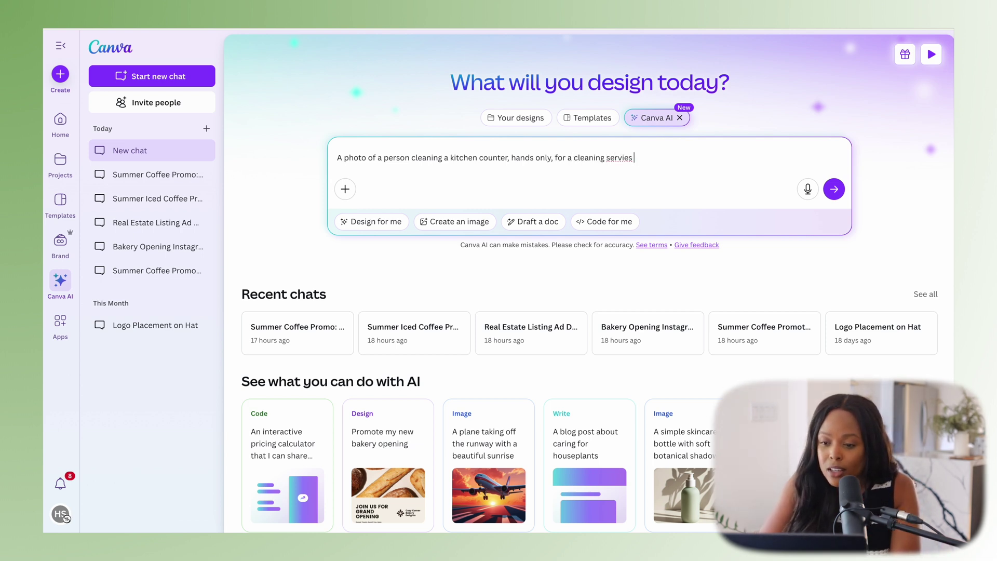
{"action": "key", "text": "BackSpace"}
{"action": "type", "text": "ces company"}
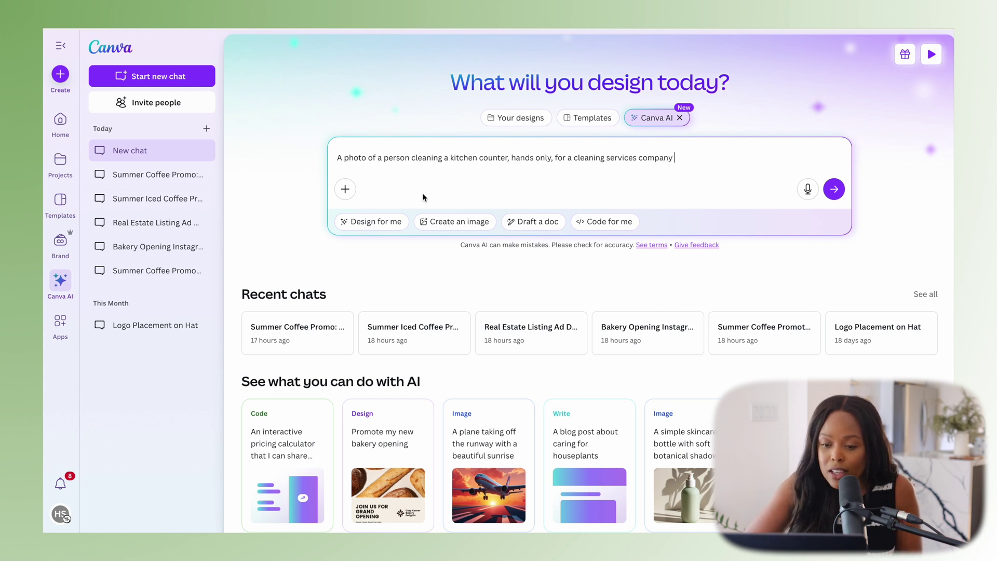
Step: Generate the kitchen-cleaning prompt as Bokeh-style images at a 9:16 portrait ratio
{"action": "left_click", "coordinate": [439, 223]}
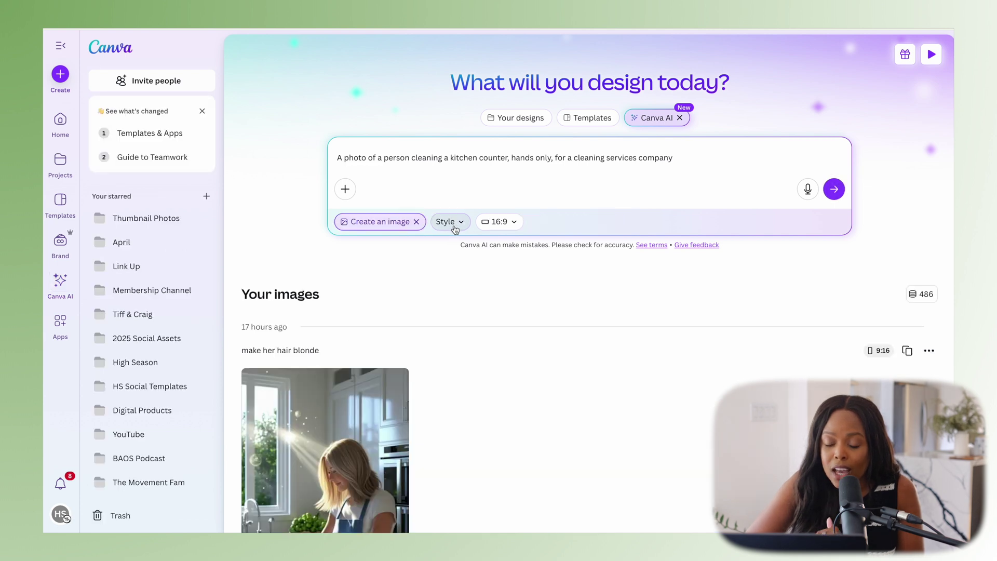
{"action": "left_click", "coordinate": [460, 227]}
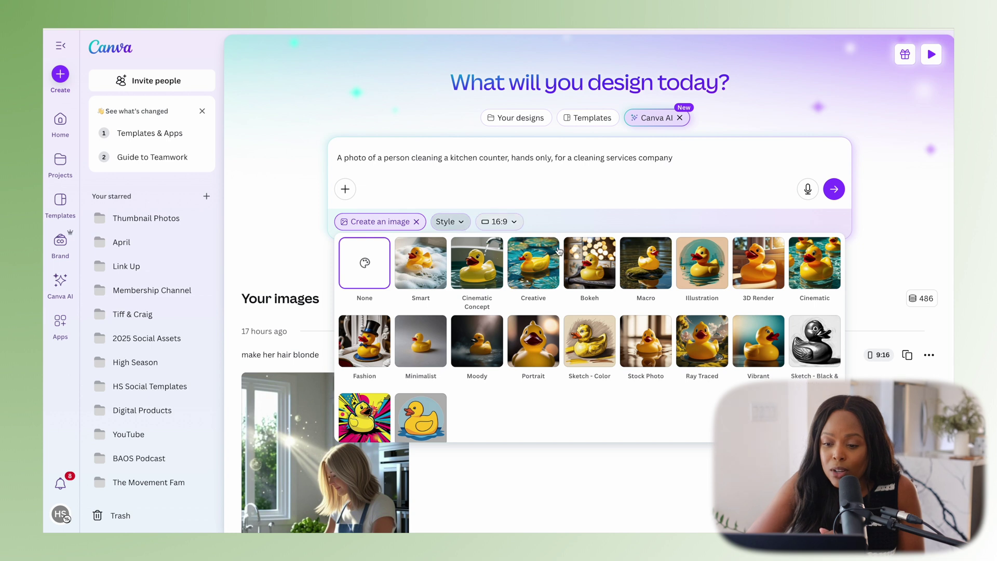
{"action": "left_click", "coordinate": [584, 267]}
{"action": "left_click", "coordinate": [461, 225]}
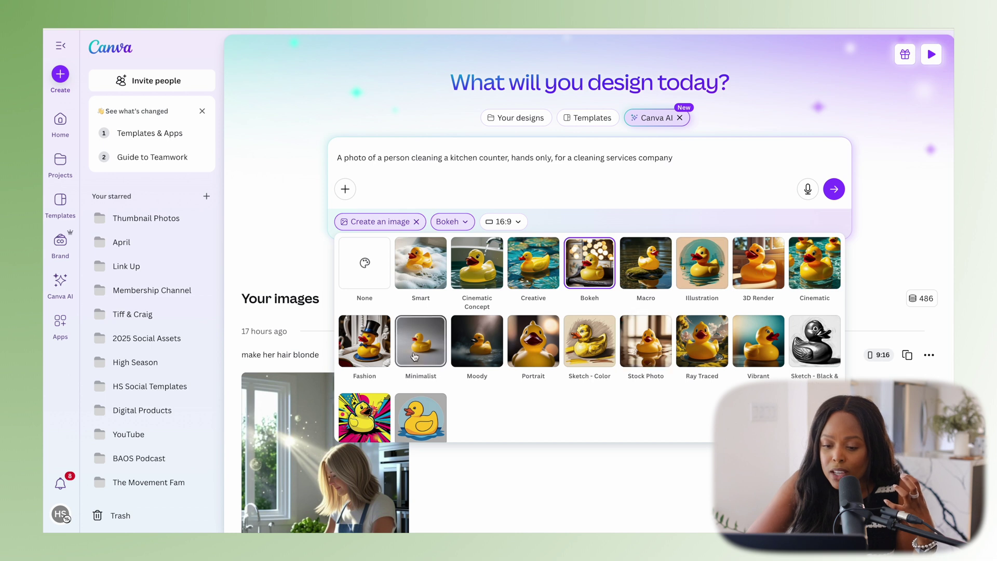
{"action": "scroll", "coordinate": [410, 401], "scroll_direction": "down", "scroll_amount": 1}
{"action": "scroll", "coordinate": [410, 402], "scroll_direction": "up", "scroll_amount": 1}
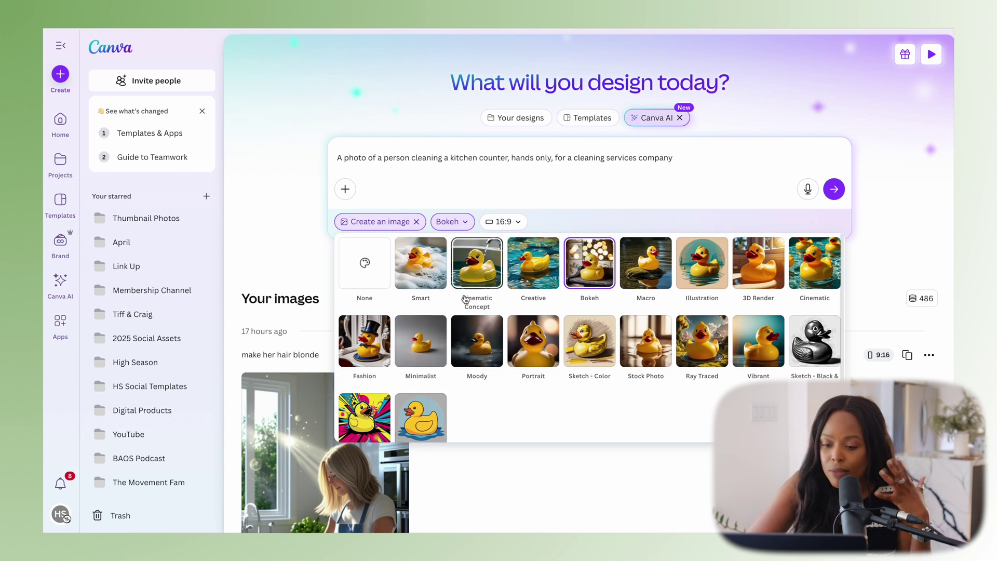
{"action": "left_click", "coordinate": [502, 222]}
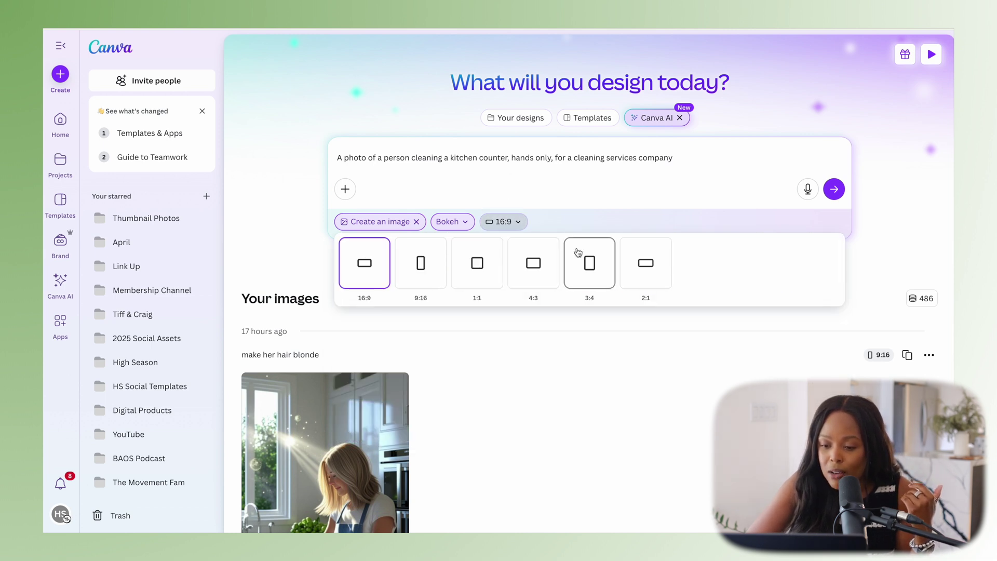
{"action": "left_click", "coordinate": [437, 267]}
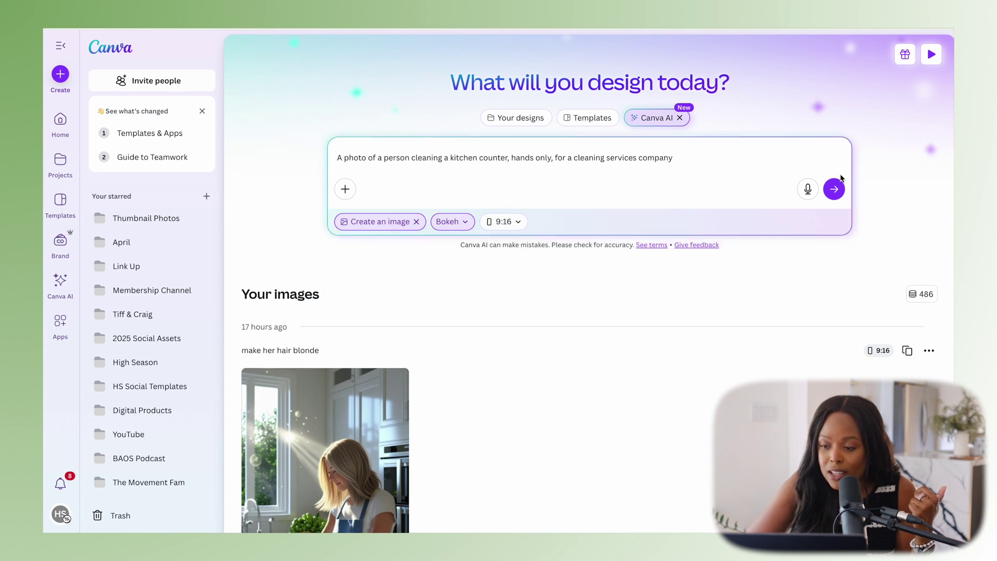
{"action": "left_click", "coordinate": [835, 190]}
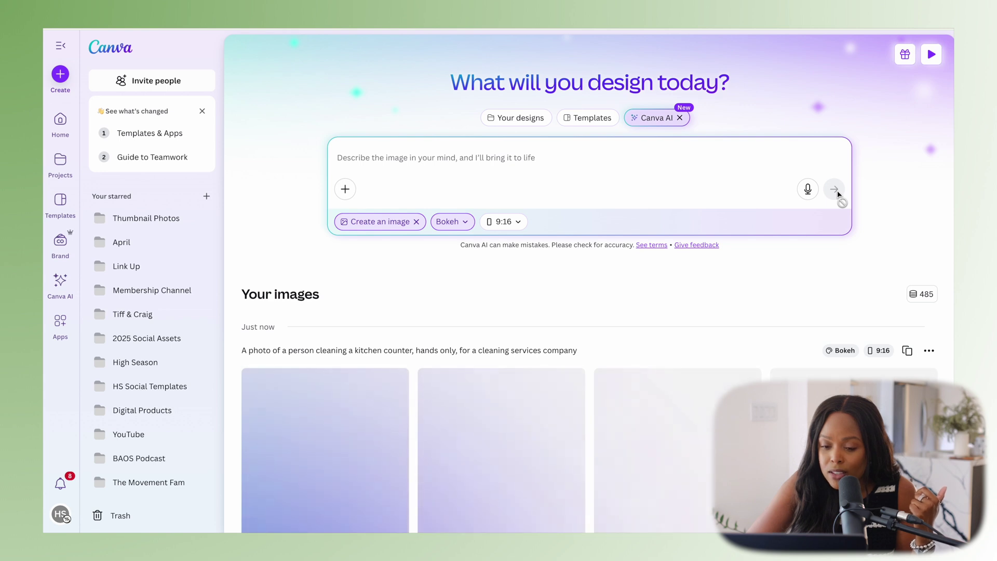
Step: Open the fourth generated cleaning photo's details at 832 x 1,472 px
{"action": "scroll", "coordinate": [838, 195], "scroll_direction": "down", "scroll_amount": 2}
{"action": "scroll", "coordinate": [838, 196], "scroll_direction": "down", "scroll_amount": 2}
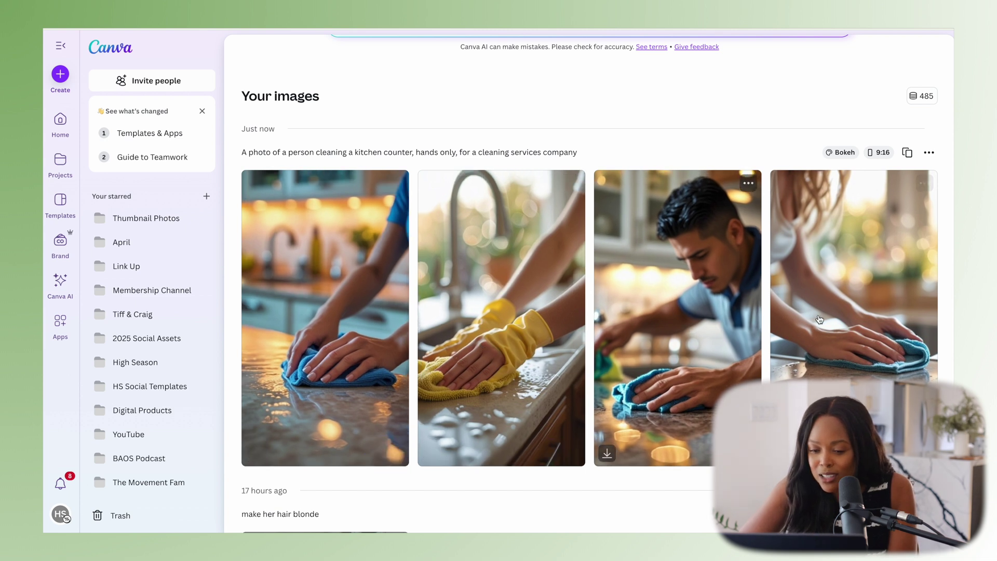
{"action": "left_click", "coordinate": [849, 323]}
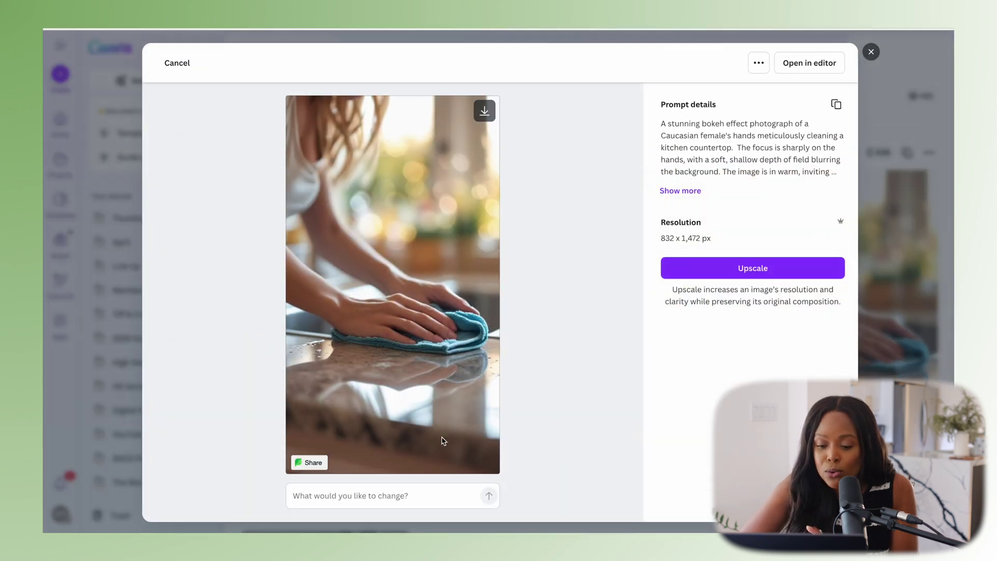
Step: Request the edit 'make it a yellow cloth' to create a yellow-cloth variant
{"action": "left_click", "coordinate": [421, 496]}
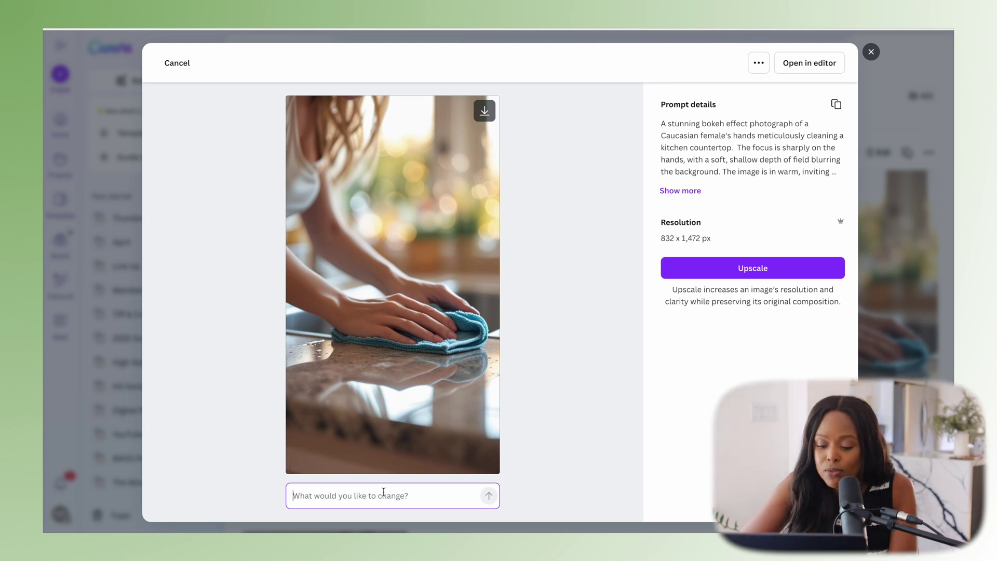
{"action": "type", "text": "make it a yello"}
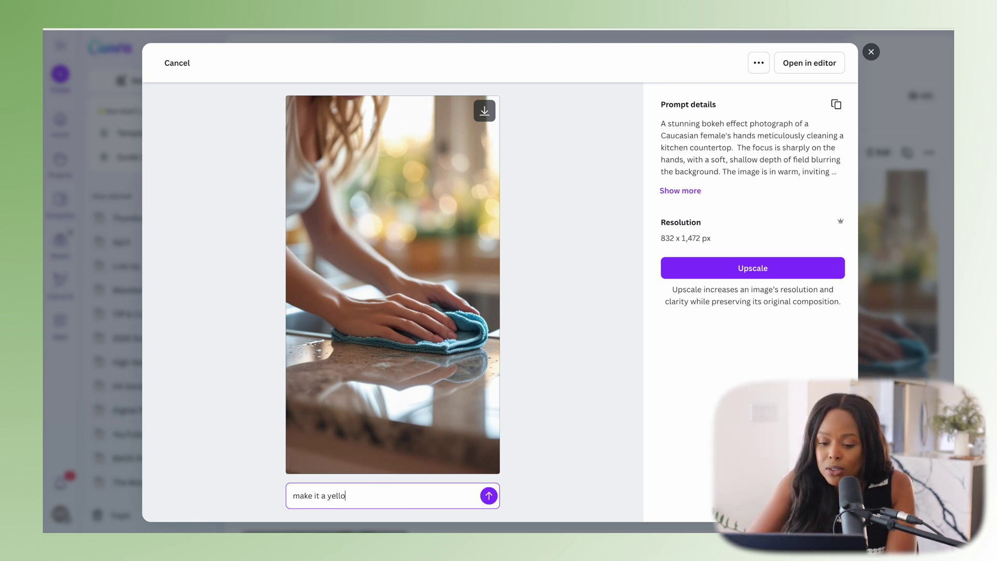
{"action": "type", "text": "w cloth"}
{"action": "key", "text": "Return"}
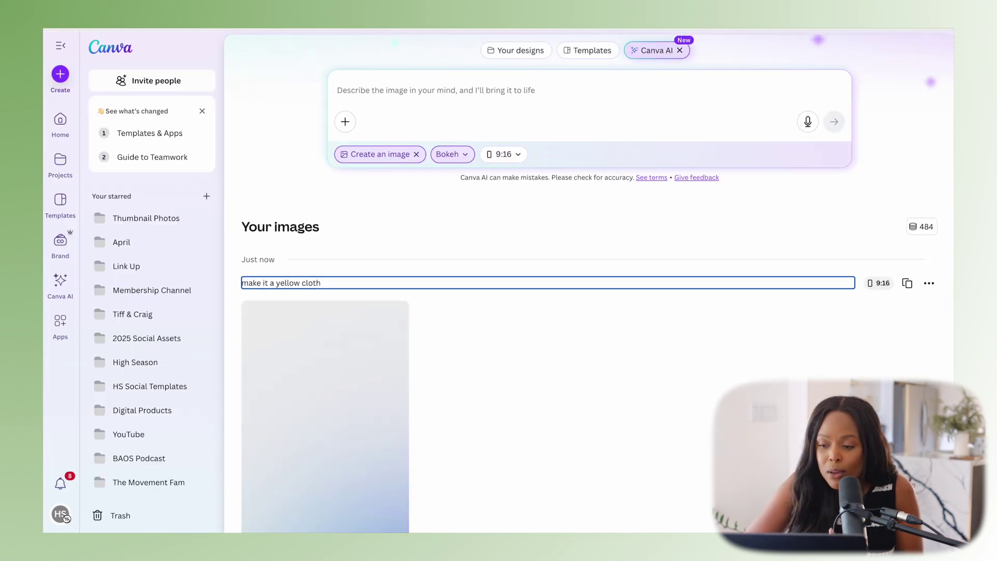
{"action": "scroll", "coordinate": [372, 388], "scroll_direction": "down", "scroll_amount": 2}
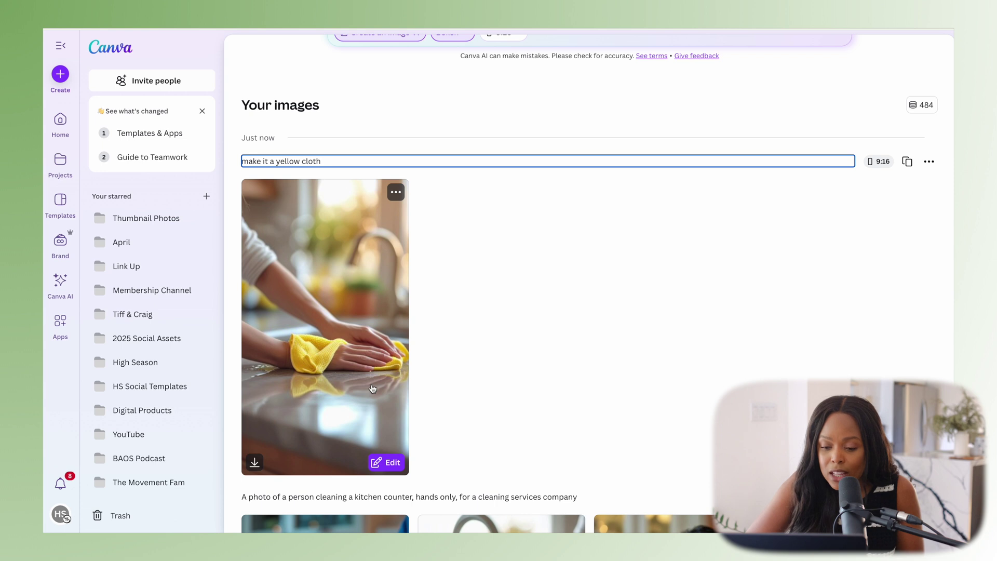
{"action": "scroll", "coordinate": [373, 388], "scroll_direction": "down", "scroll_amount": 5}
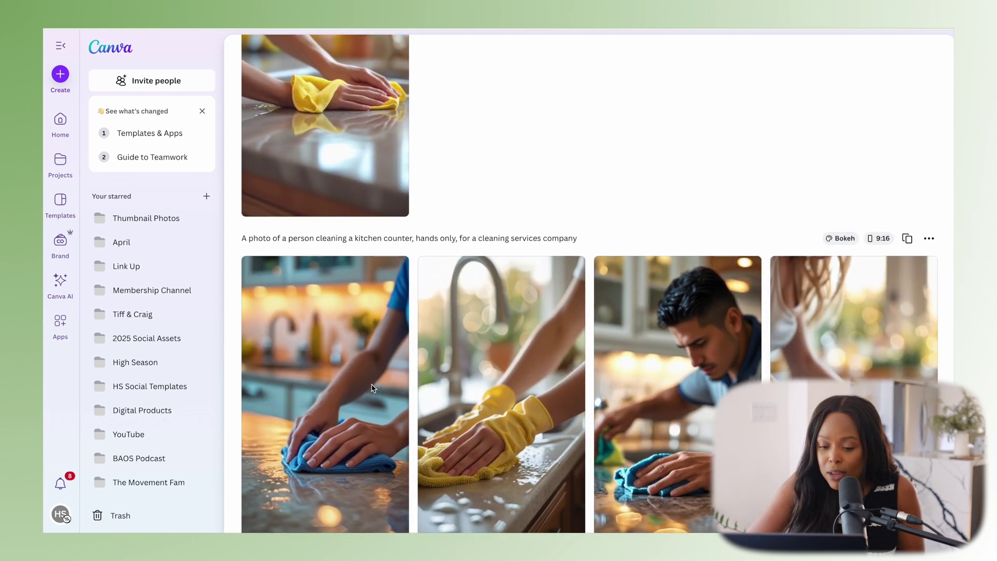
{"action": "scroll", "coordinate": [372, 389], "scroll_direction": "down", "scroll_amount": 1}
Step: Upscale the fourth blue-cloth photo to 1,664 x 2,944 px and open it as a design
{"action": "left_click", "coordinate": [840, 380]}
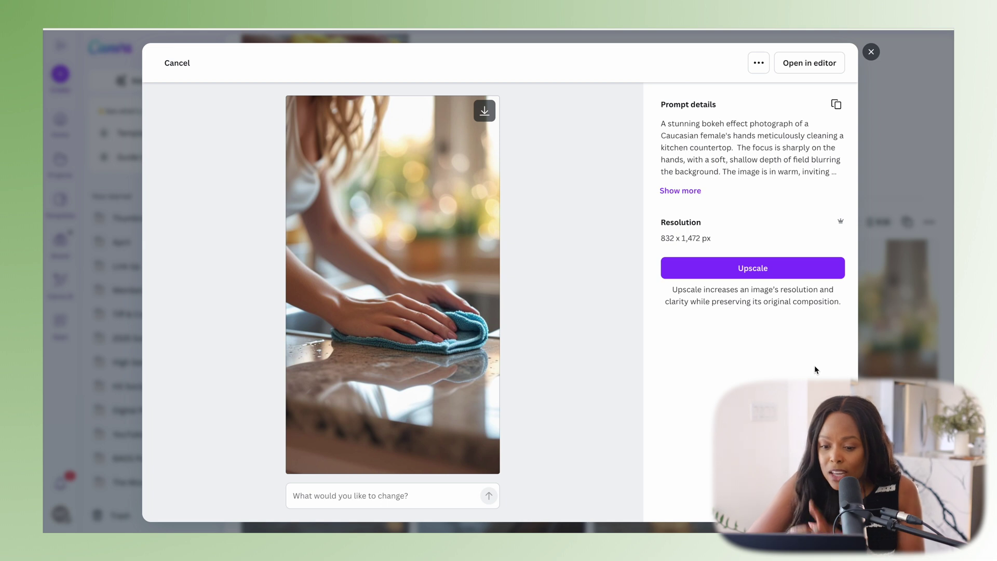
{"action": "left_click", "coordinate": [764, 278]}
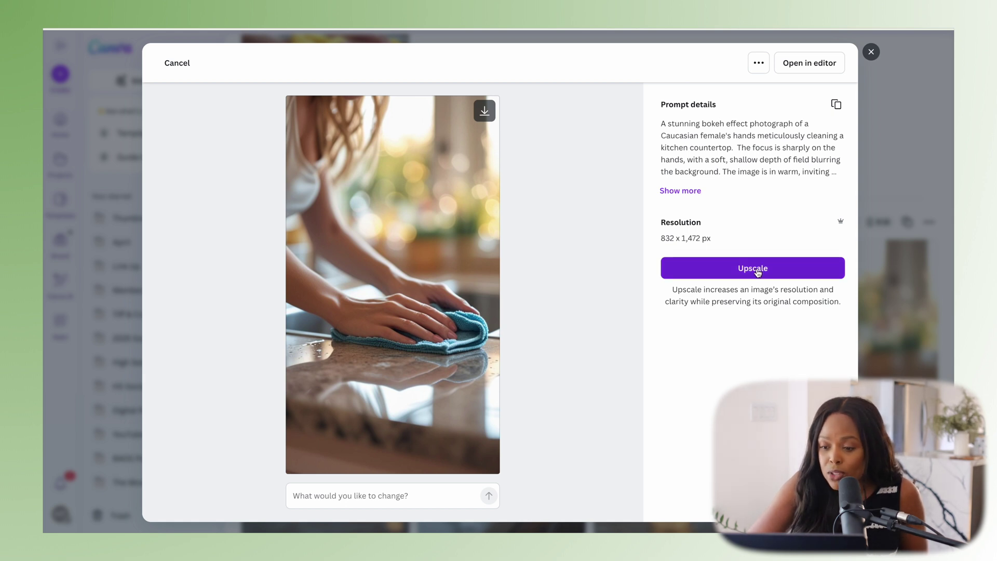
{"action": "left_click", "coordinate": [759, 268]}
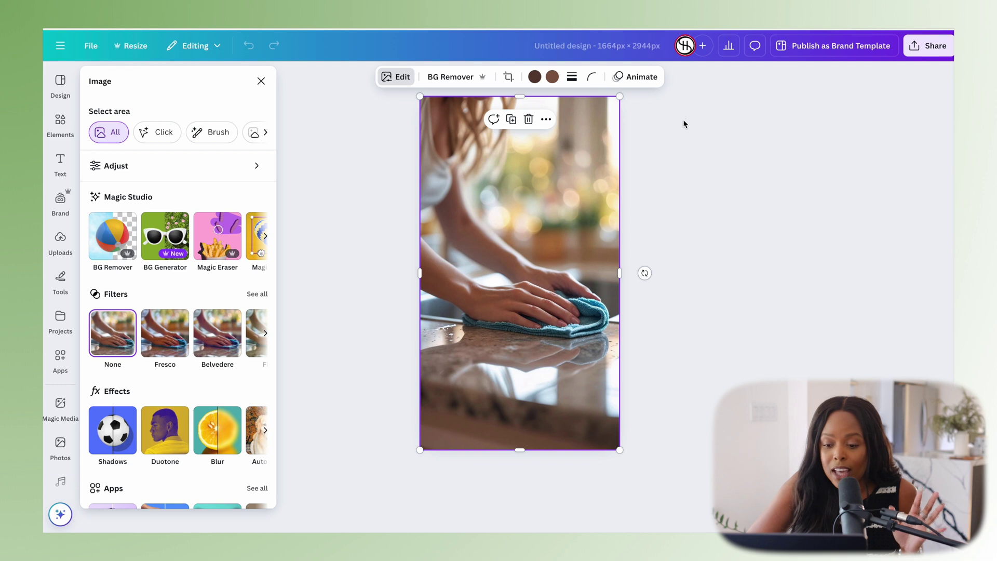
Step: Add a blank second page after the cleaning photo and select it
{"action": "left_click", "coordinate": [530, 486]}
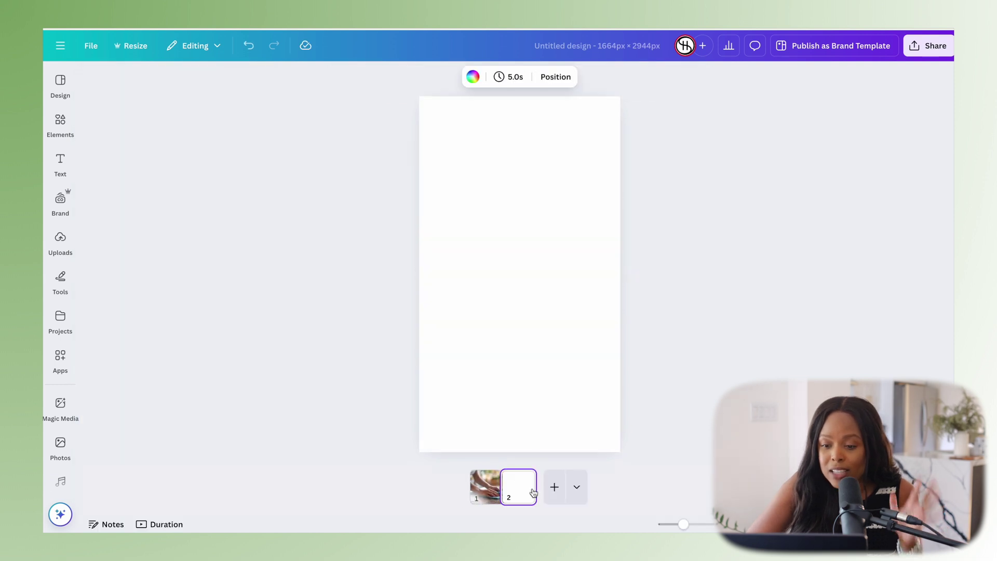
{"action": "left_click", "coordinate": [474, 493]}
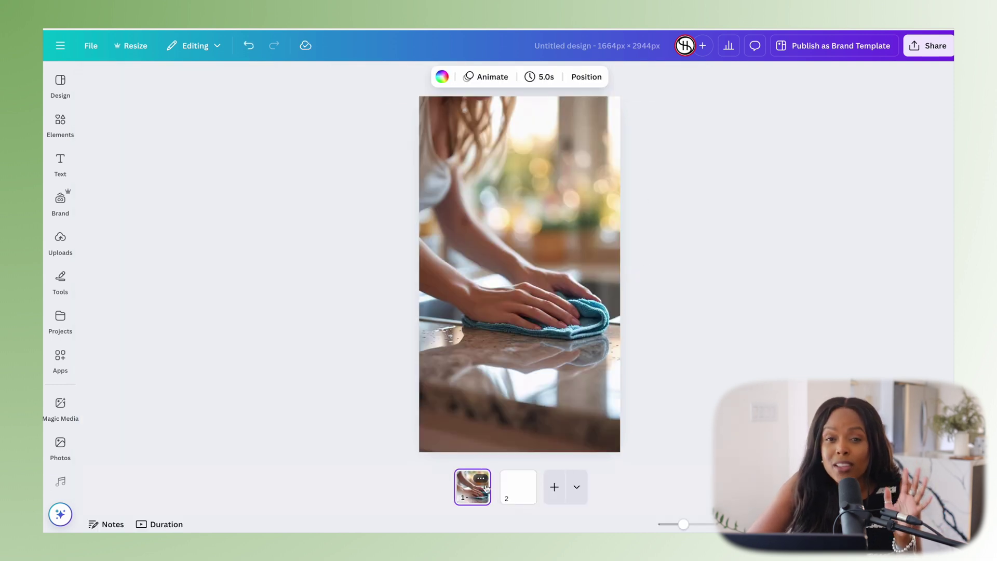
{"action": "left_click", "coordinate": [516, 488]}
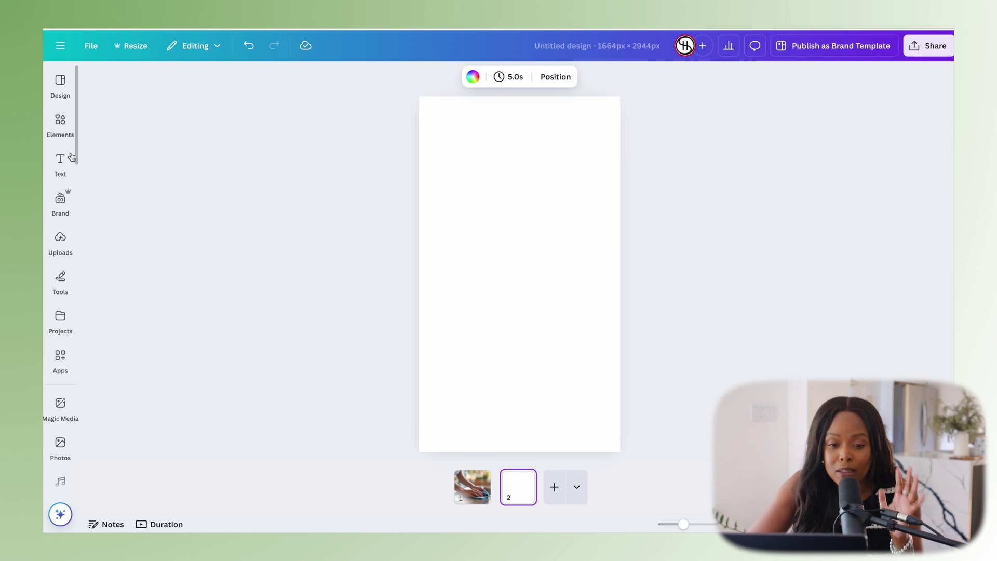
{"action": "left_click", "coordinate": [65, 138]}
Step: Search the Design templates for 'cleaning service' and browse the results
{"action": "left_click", "coordinate": [61, 85]}
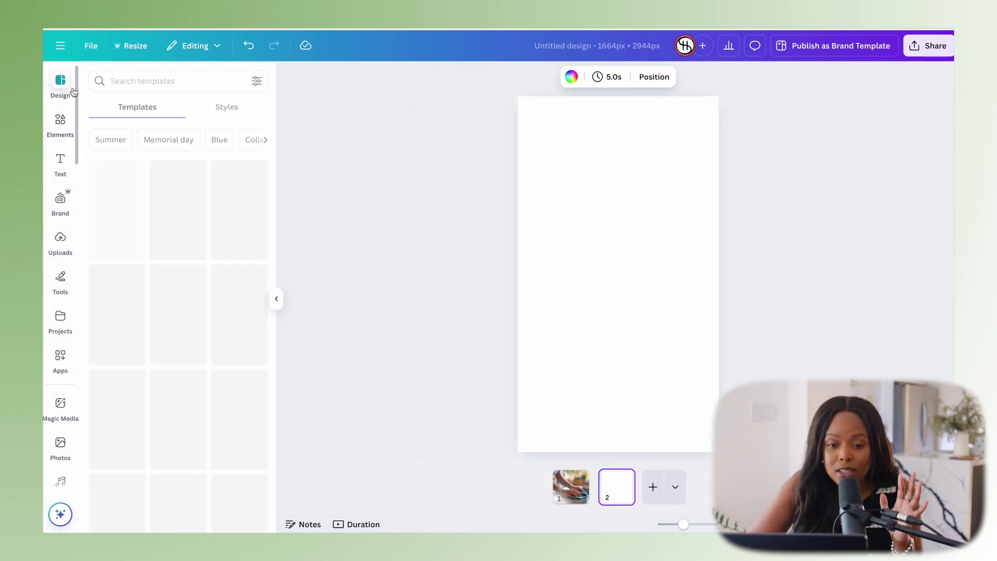
{"action": "left_click", "coordinate": [146, 82]}
{"action": "type", "text": "clean"}
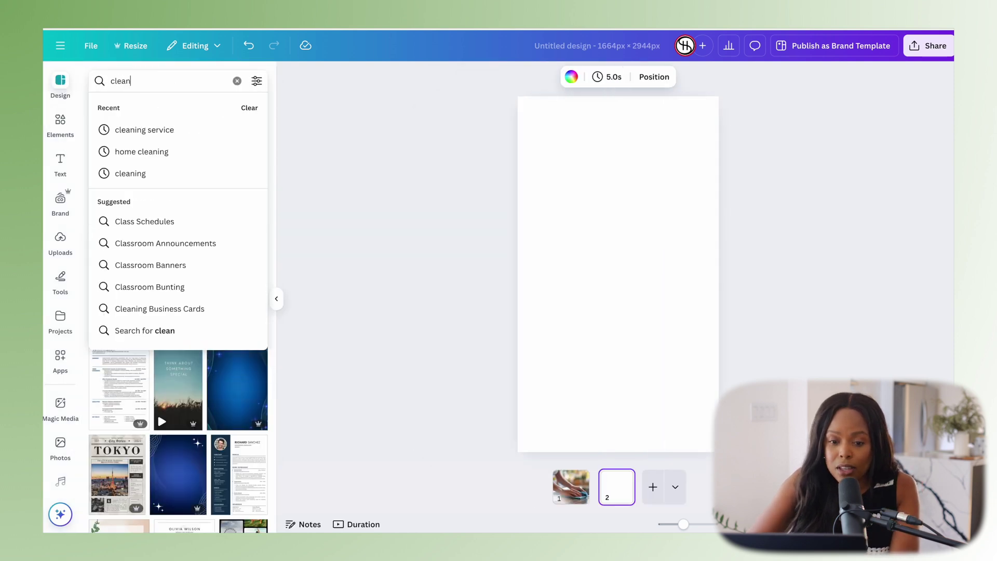
{"action": "type", "text": "ing sericvice"}
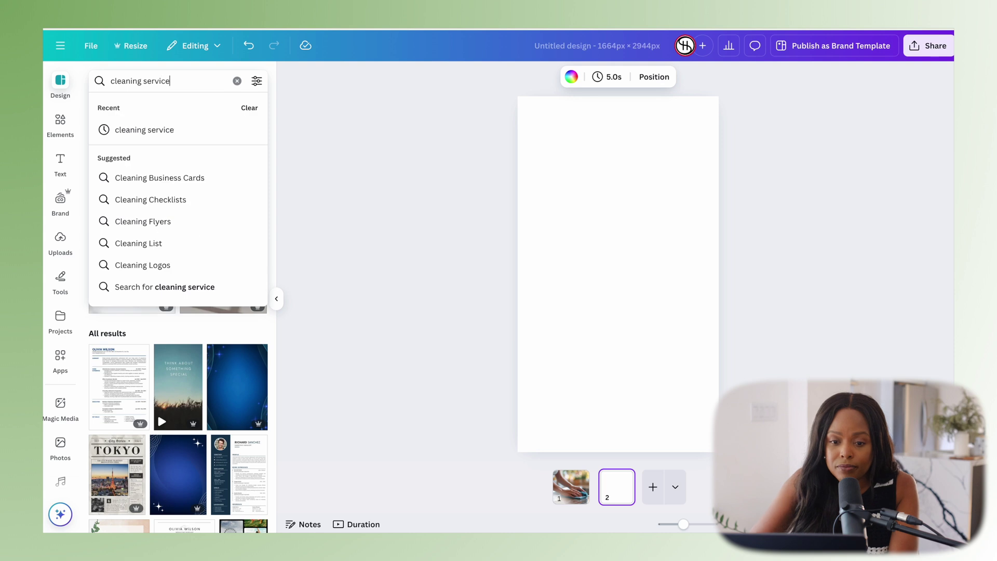
{"action": "left_click", "coordinate": [150, 128]}
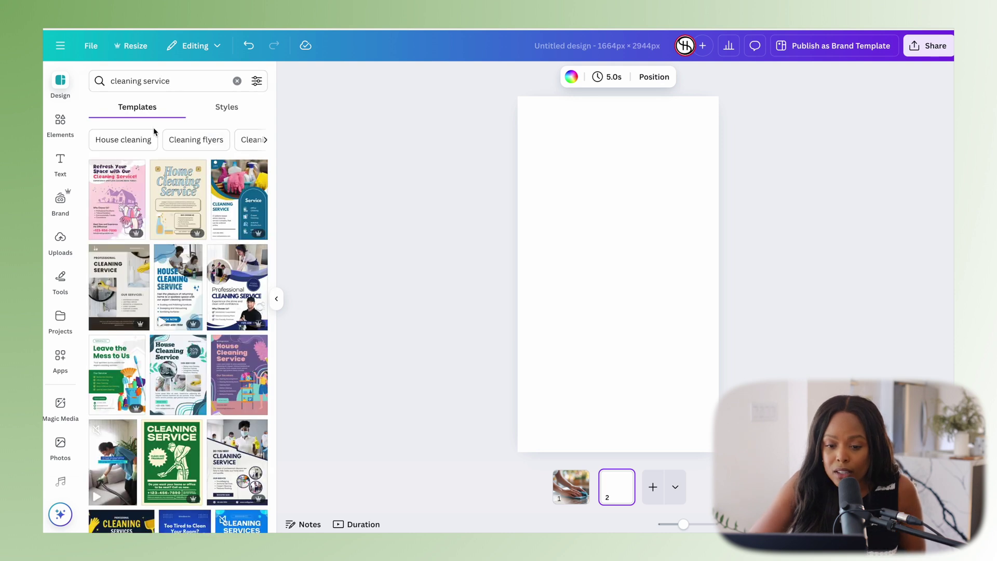
{"action": "scroll", "coordinate": [177, 223], "scroll_direction": "down", "scroll_amount": 2}
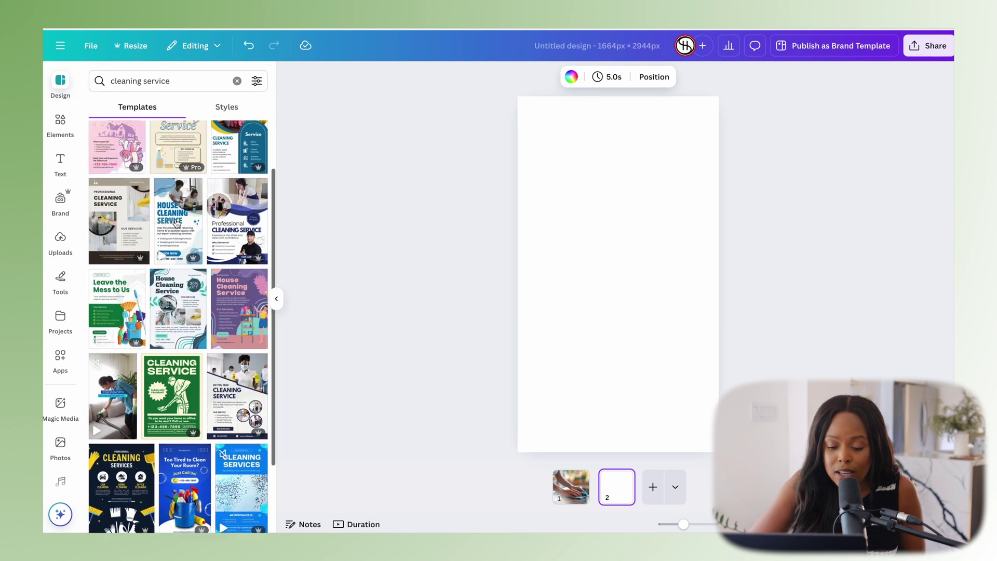
{"action": "scroll", "coordinate": [177, 223], "scroll_direction": "down", "scroll_amount": 6}
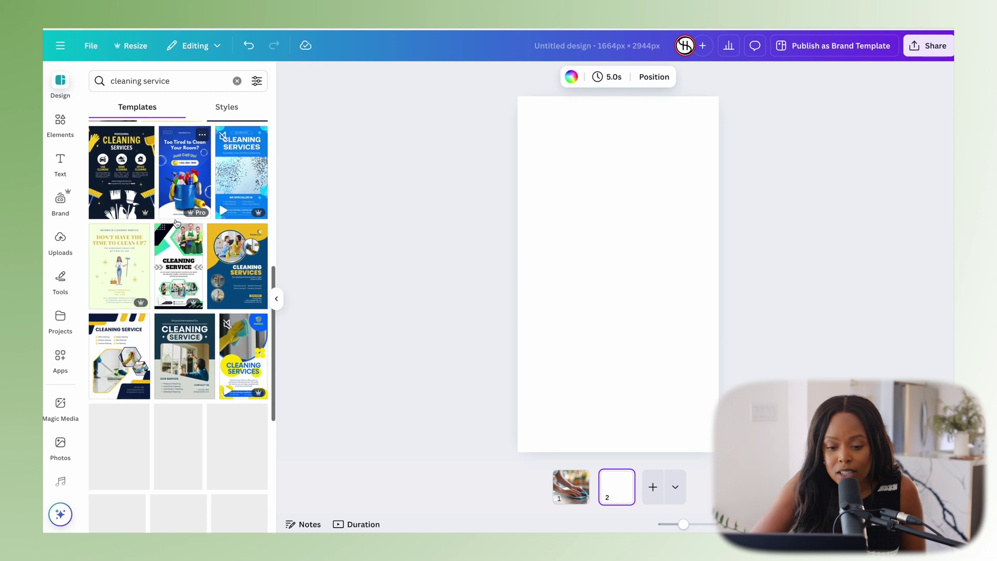
{"action": "scroll", "coordinate": [177, 224], "scroll_direction": "down", "scroll_amount": 1}
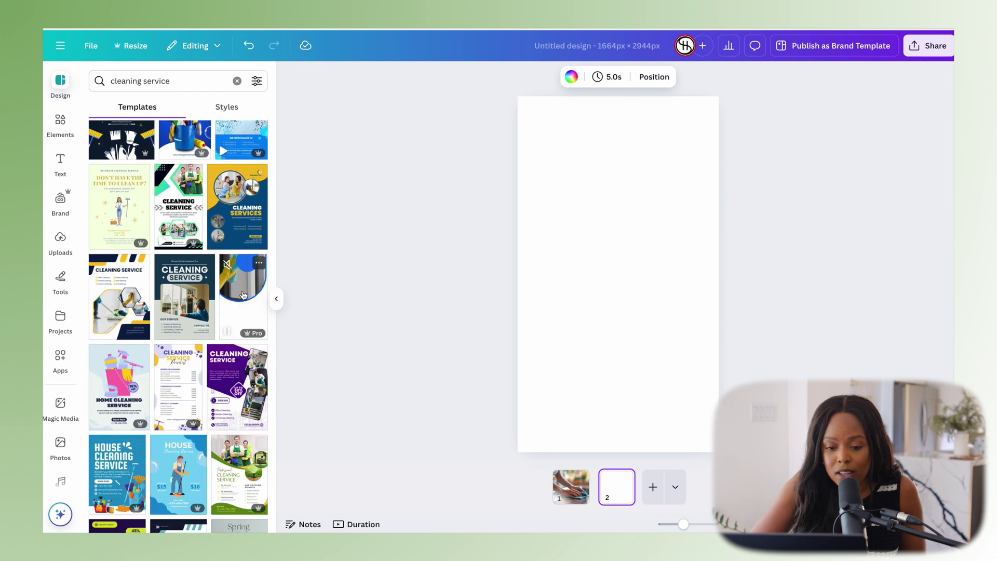
{"action": "scroll", "coordinate": [242, 295], "scroll_direction": "up", "scroll_amount": 8}
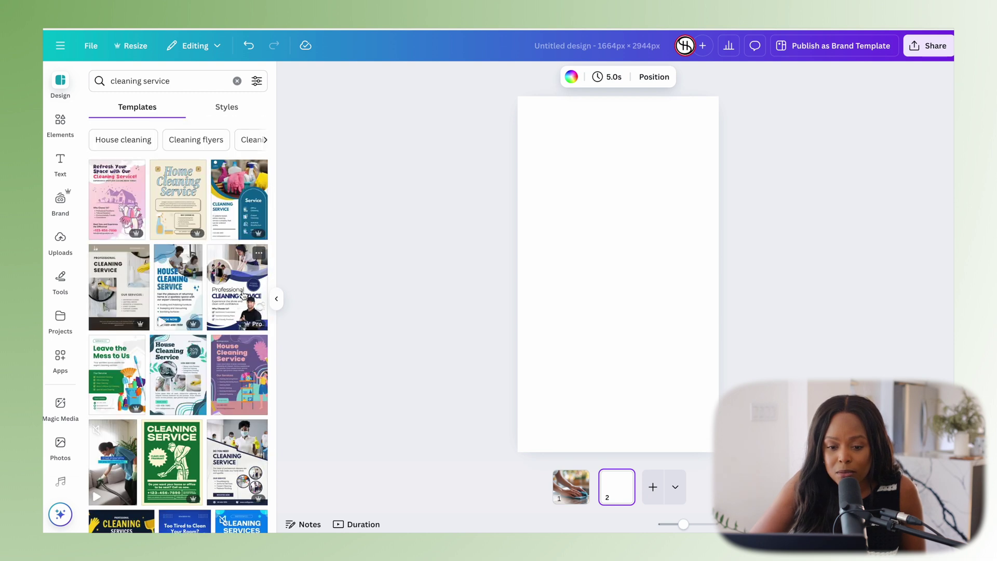
{"action": "scroll", "coordinate": [242, 295], "scroll_direction": "down", "scroll_amount": 15}
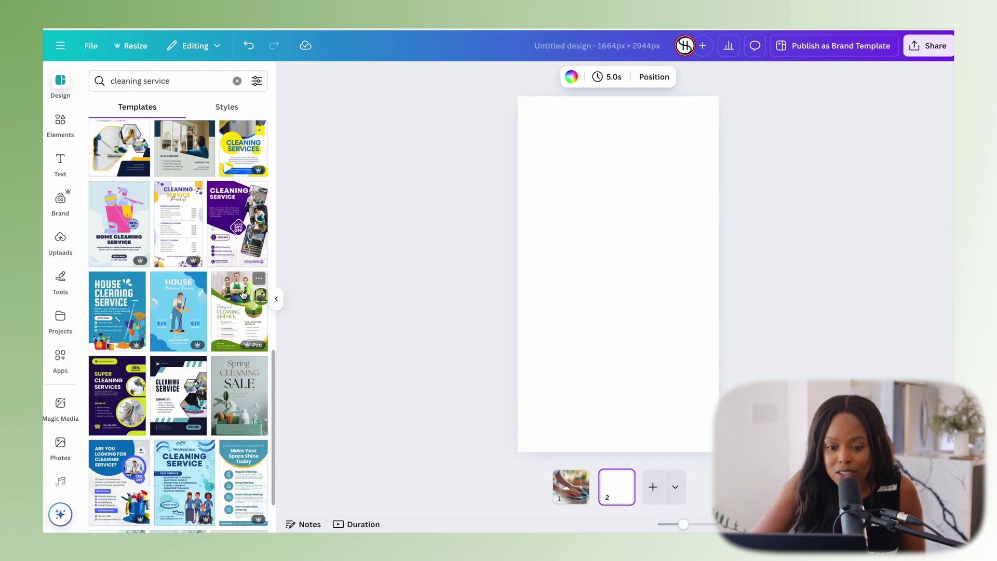
{"action": "scroll", "coordinate": [242, 295], "scroll_direction": "down", "scroll_amount": 3}
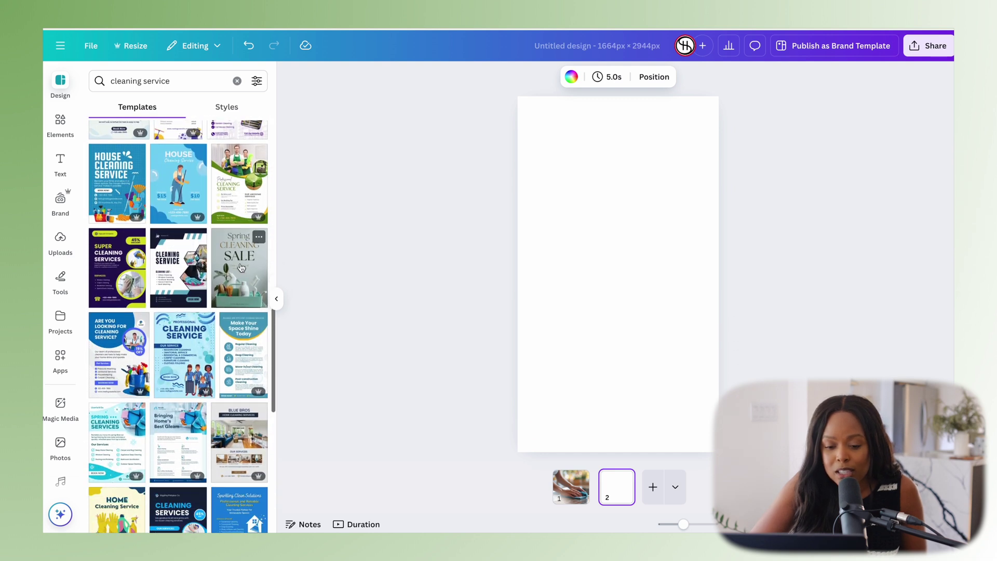
{"action": "scroll", "coordinate": [242, 280], "scroll_direction": "down", "scroll_amount": 5}
{"action": "scroll", "coordinate": [240, 267], "scroll_direction": "down", "scroll_amount": 6}
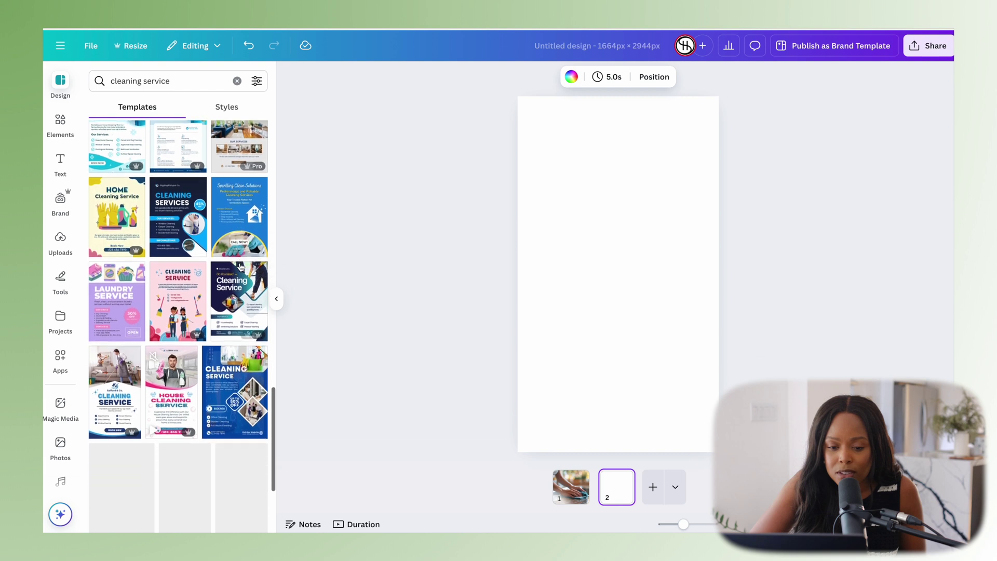
{"action": "scroll", "coordinate": [241, 267], "scroll_direction": "down", "scroll_amount": 7}
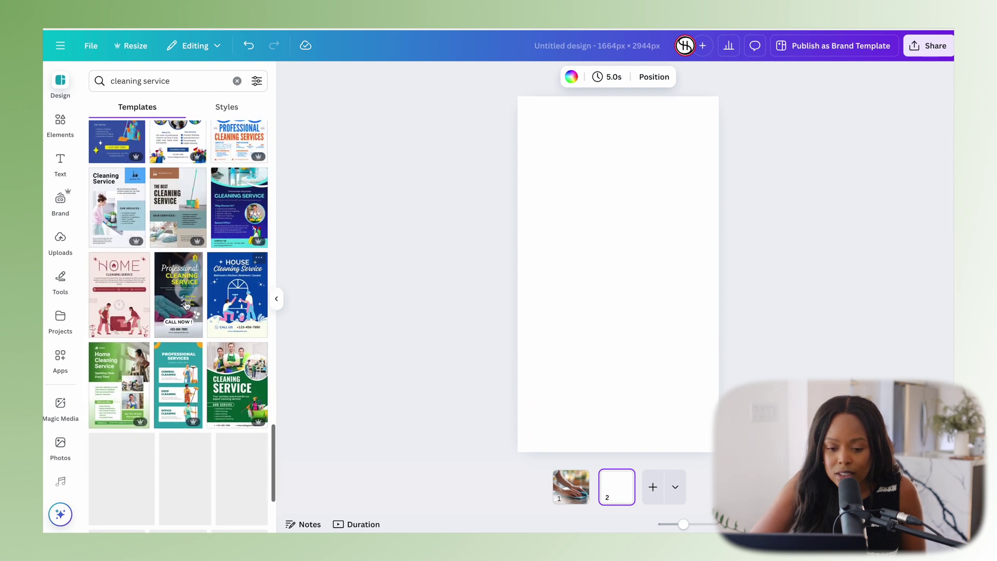
Step: Apply the Professional Cleaning Service template to page 2 with page 1's countertop photo as background
{"action": "left_click", "coordinate": [185, 302]}
{"action": "left_click", "coordinate": [593, 348]}
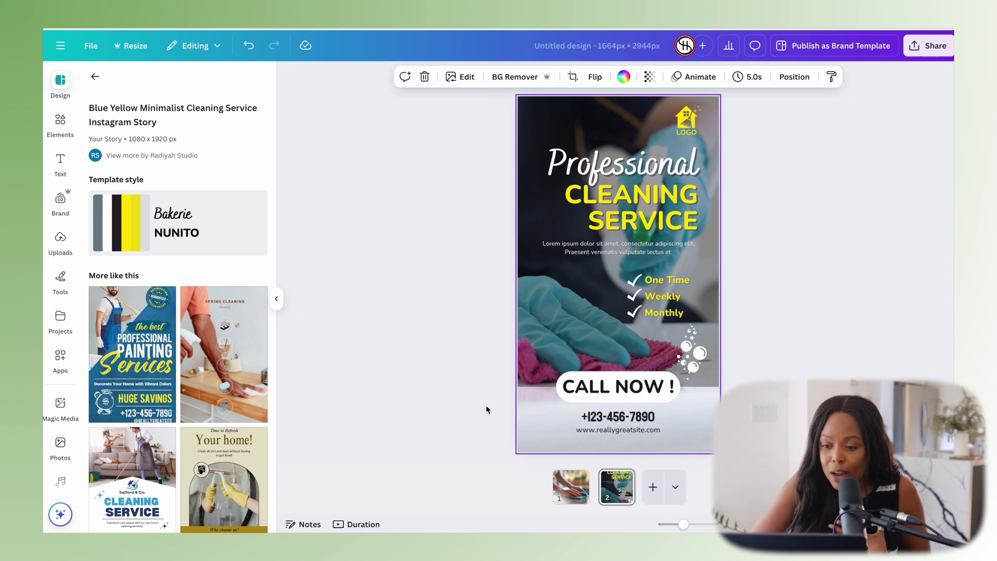
{"action": "left_click", "coordinate": [573, 488]}
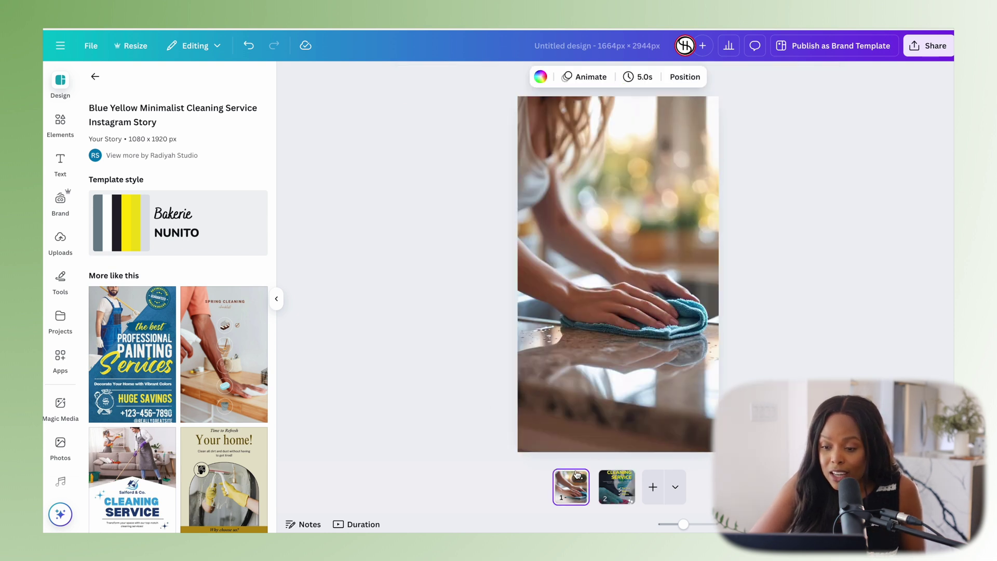
{"action": "left_click", "coordinate": [617, 342]}
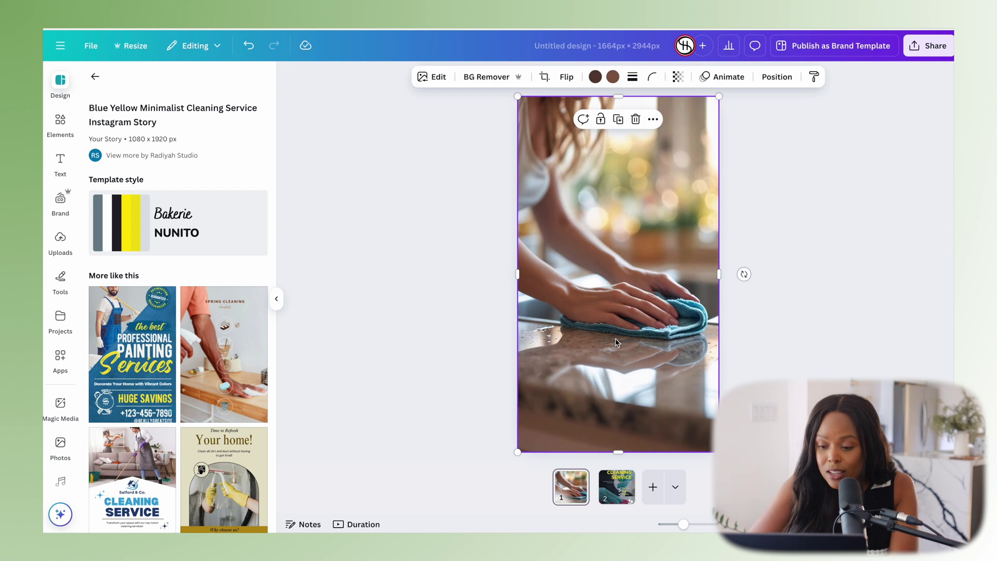
{"action": "left_click", "coordinate": [617, 486]}
{"action": "key", "text": "super+v"}
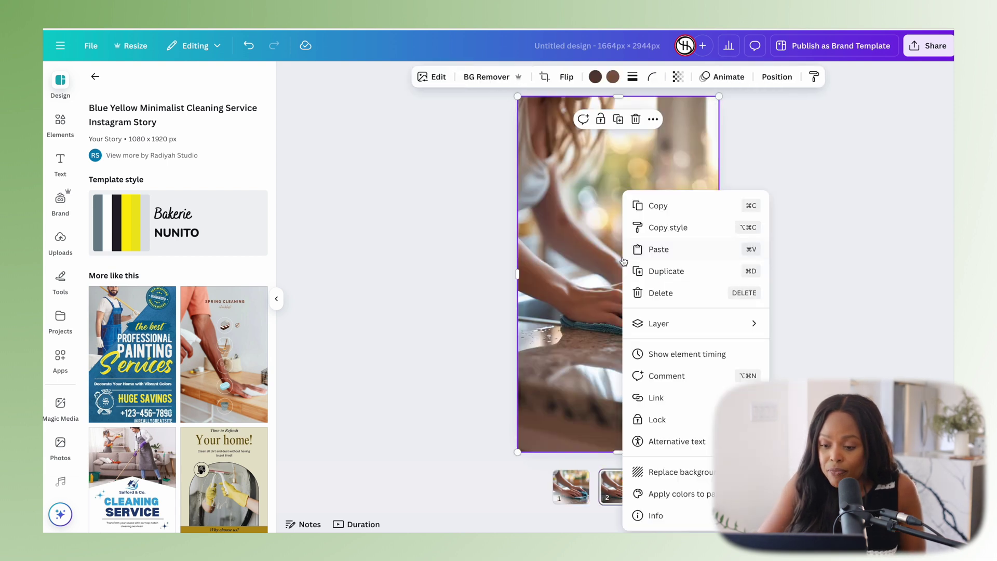
{"action": "right_click", "coordinate": [625, 262]}
{"action": "left_click", "coordinate": [670, 472]}
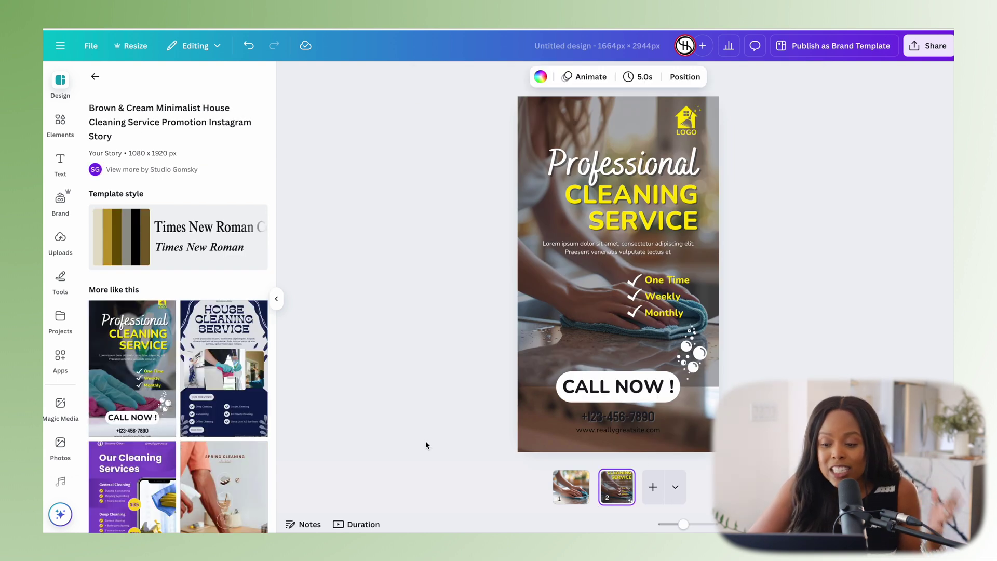
Step: Recolour the phone number cream and the website address white
{"action": "left_click", "coordinate": [621, 417]}
{"action": "left_click", "coordinate": [499, 77]}
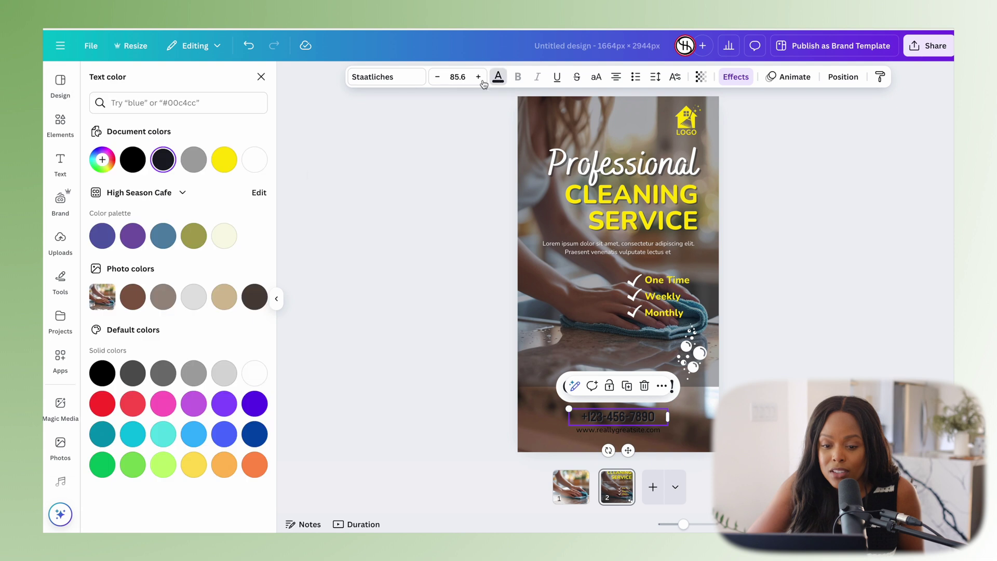
{"action": "left_click", "coordinate": [232, 231]}
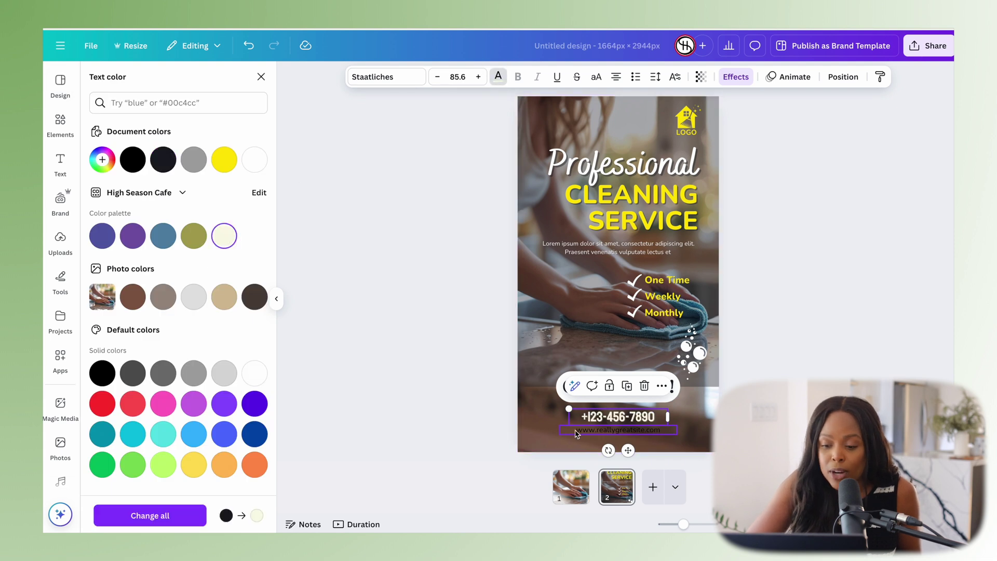
{"action": "left_click", "coordinate": [618, 430]}
{"action": "left_click", "coordinate": [255, 160]}
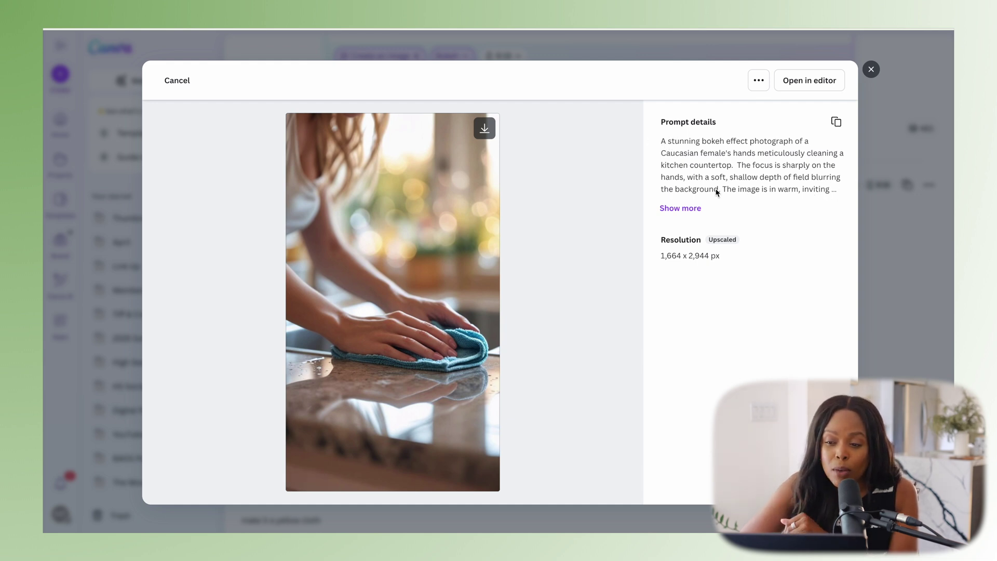
Step: Show the iced coffee image's full prompt and open the page 3 photo's editing options
{"action": "left_click", "coordinate": [691, 209]}
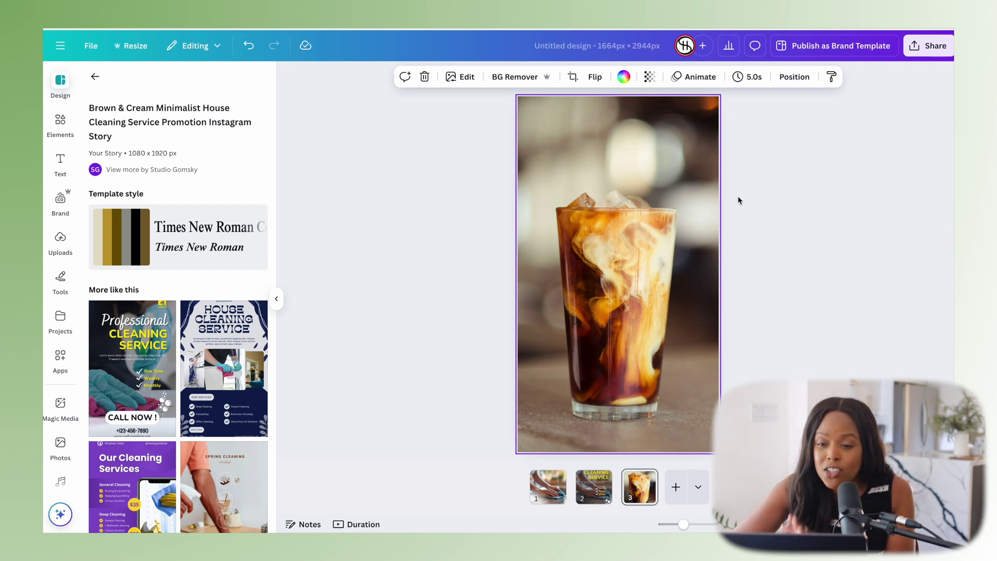
{"action": "left_click", "coordinate": [464, 77]}
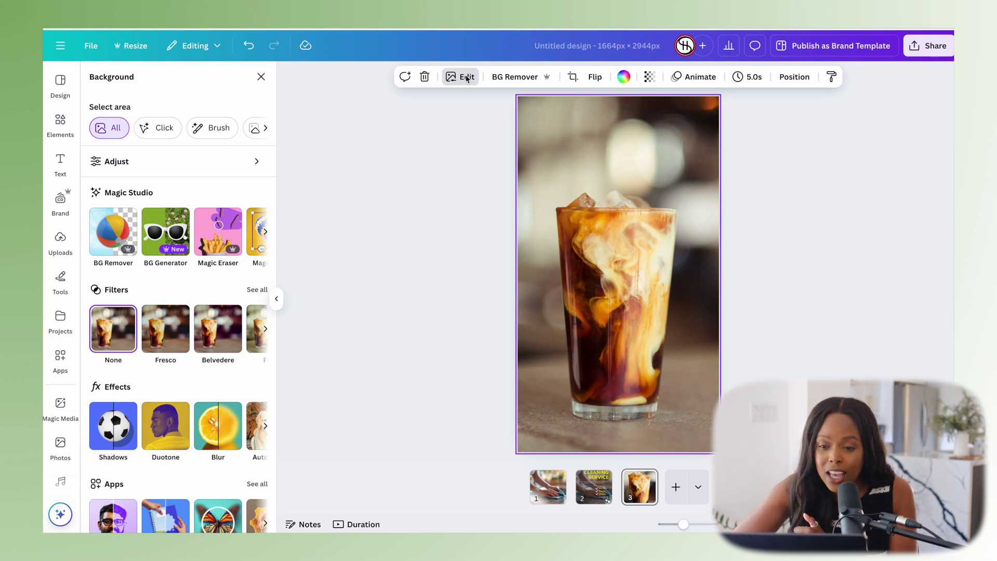
Step: Generate sunny beach backgrounds for the iced coffee photo with Background Generator
{"action": "left_click", "coordinate": [159, 247]}
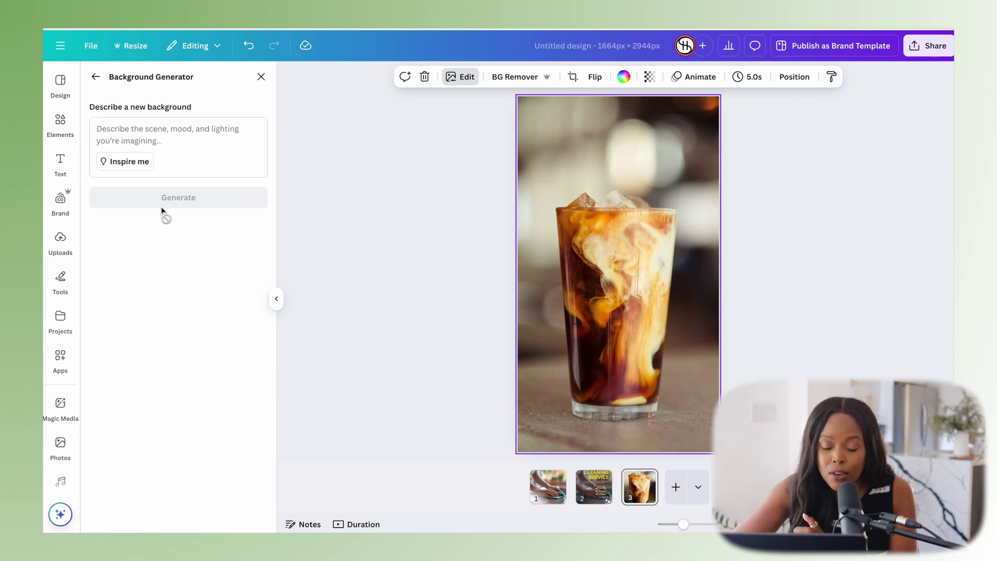
{"action": "left_click", "coordinate": [187, 132]}
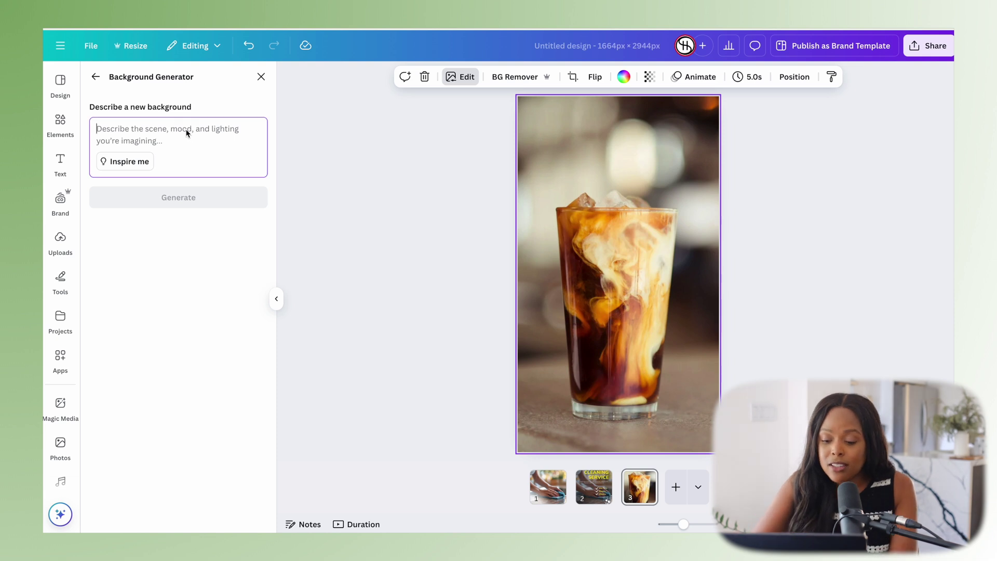
{"action": "type", "text": "a beautiful beach scene with lots of sun"}
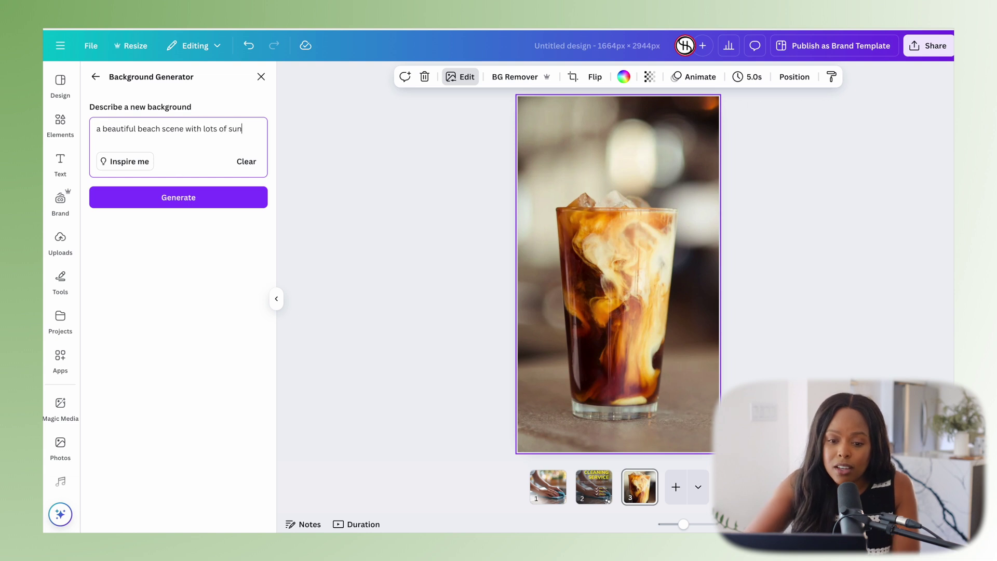
{"action": "left_click", "coordinate": [178, 207]}
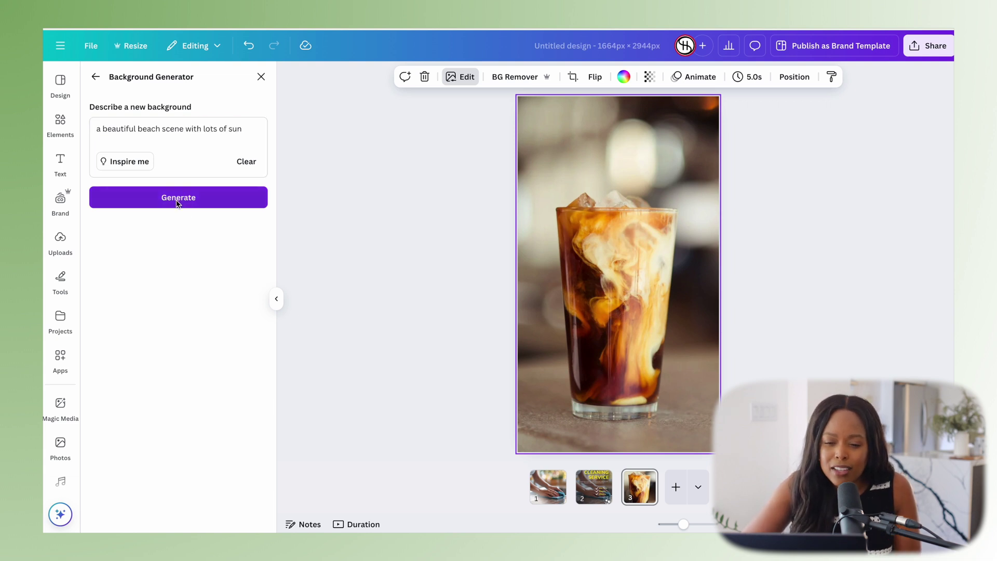
{"action": "left_click", "coordinate": [177, 202]}
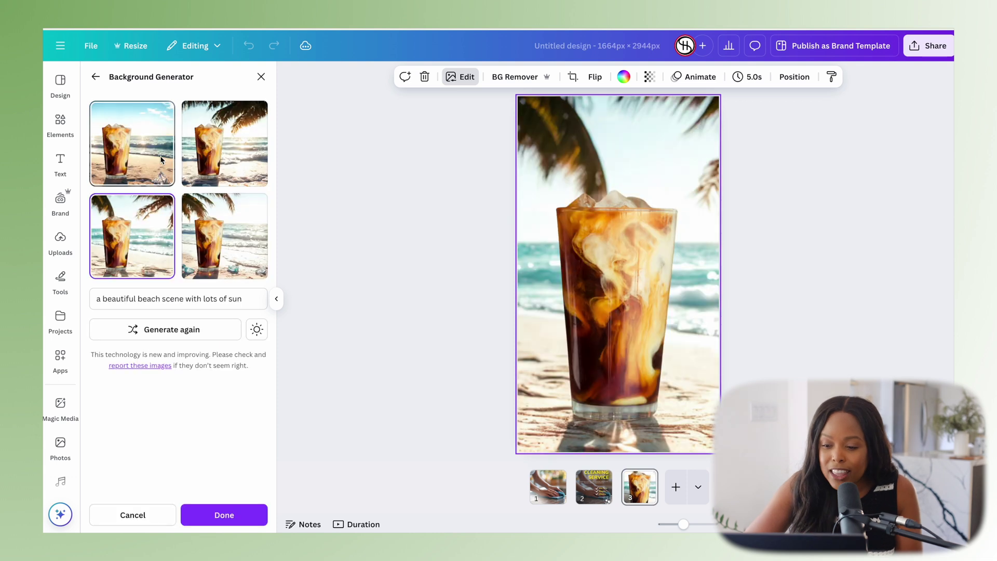
Step: Compare the four beach backdrops and apply the one with palm leaves overhead
{"action": "left_click", "coordinate": [153, 161]}
{"action": "left_click", "coordinate": [209, 152]}
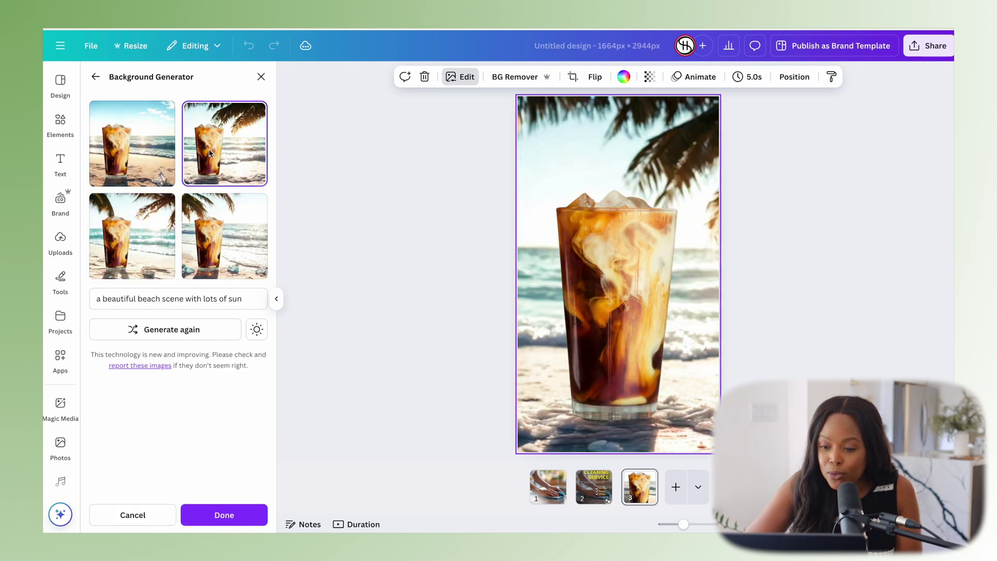
{"action": "left_click", "coordinate": [225, 234]}
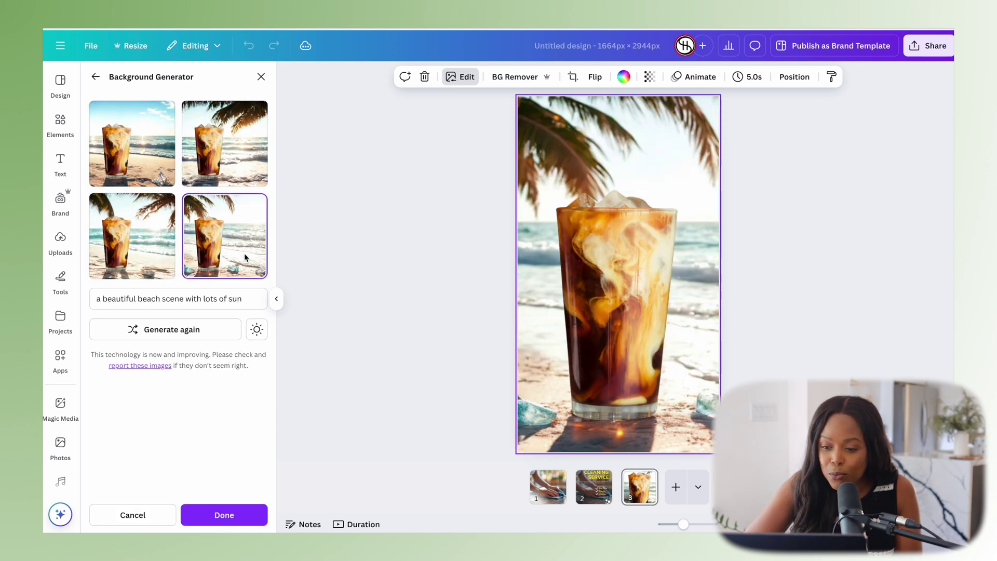
{"action": "left_click", "coordinate": [168, 252]}
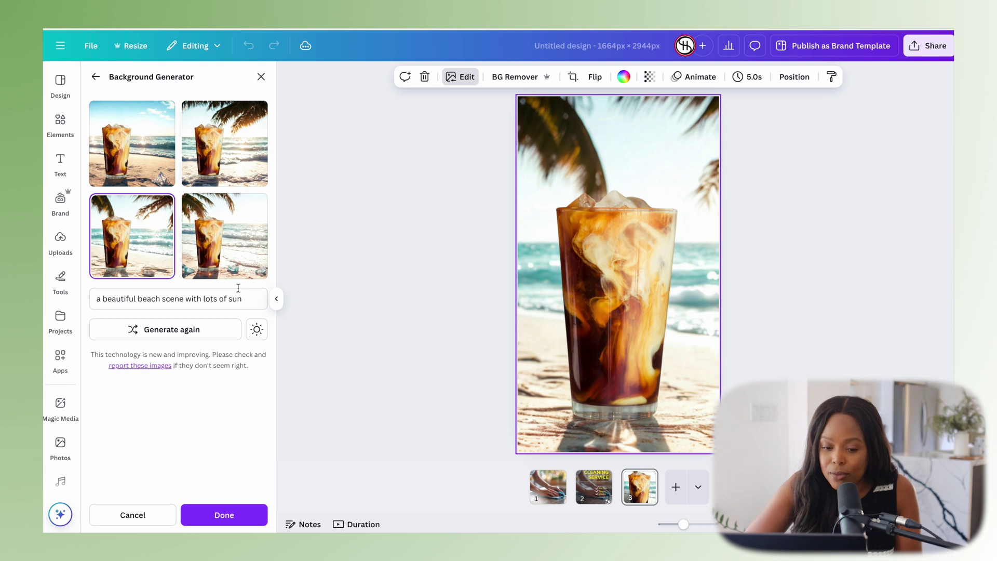
{"action": "left_click", "coordinate": [257, 331]}
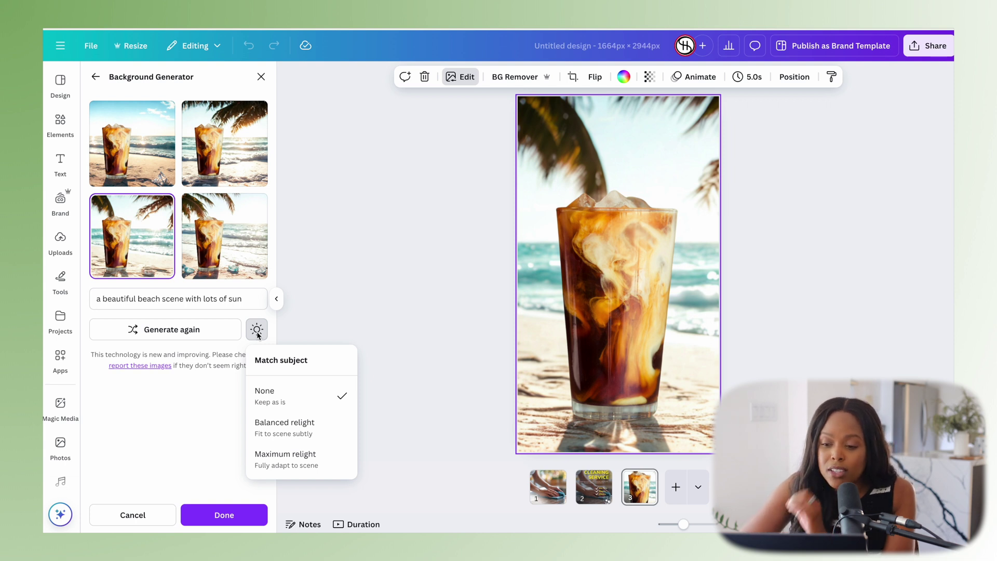
Step: Compare relight levels on the iced coffee glass, settle on Balanced relight, and keep the background
{"action": "left_click", "coordinate": [311, 431]}
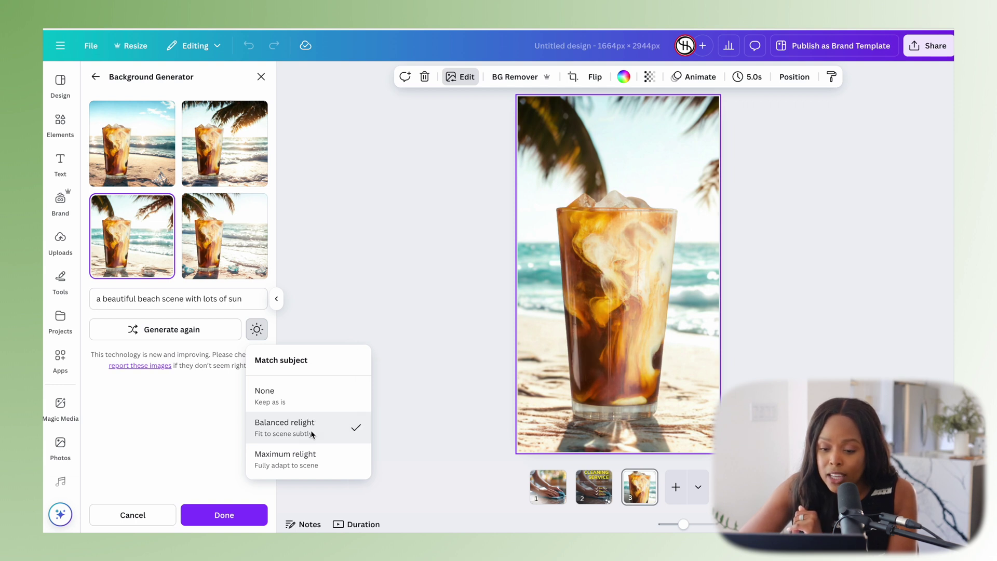
{"action": "left_click", "coordinate": [307, 395]}
{"action": "left_click", "coordinate": [307, 423]}
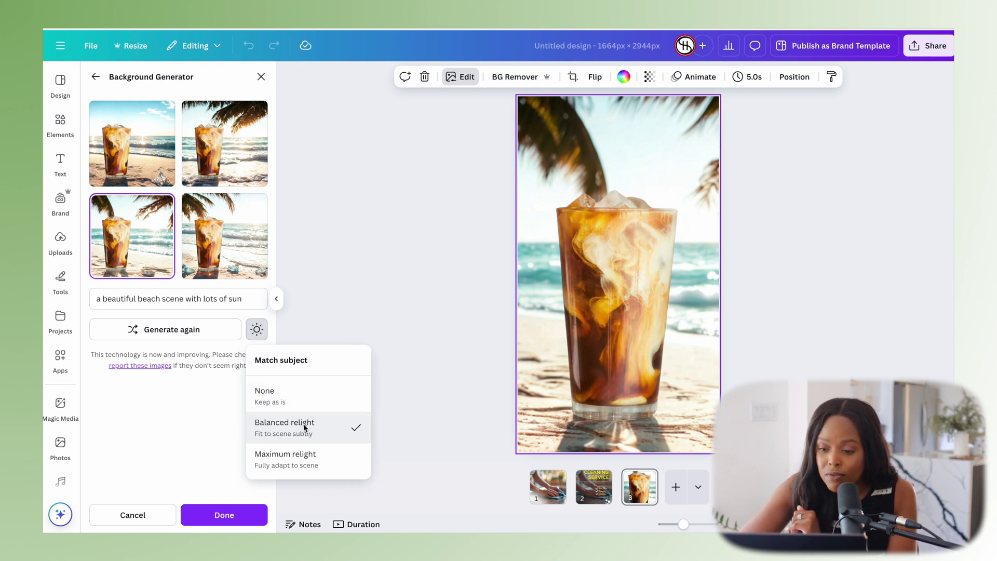
{"action": "left_click", "coordinate": [313, 461]}
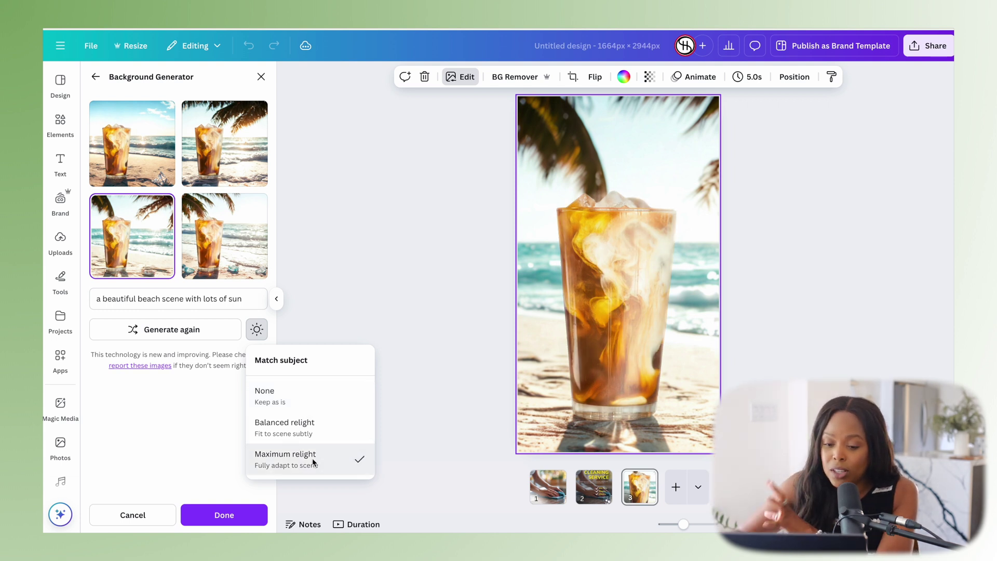
{"action": "left_click", "coordinate": [311, 435]}
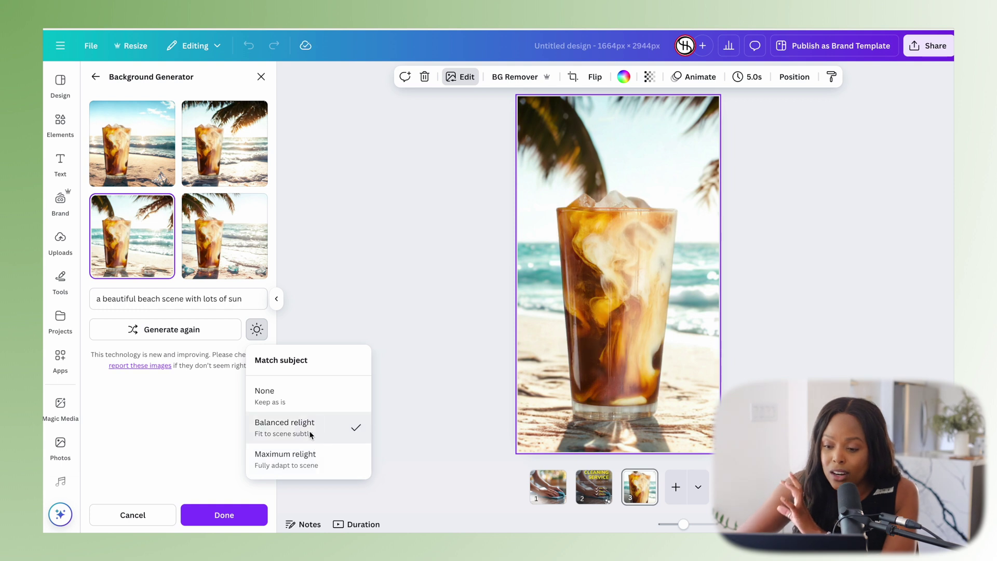
{"action": "left_click", "coordinate": [306, 408]}
{"action": "left_click", "coordinate": [308, 434]}
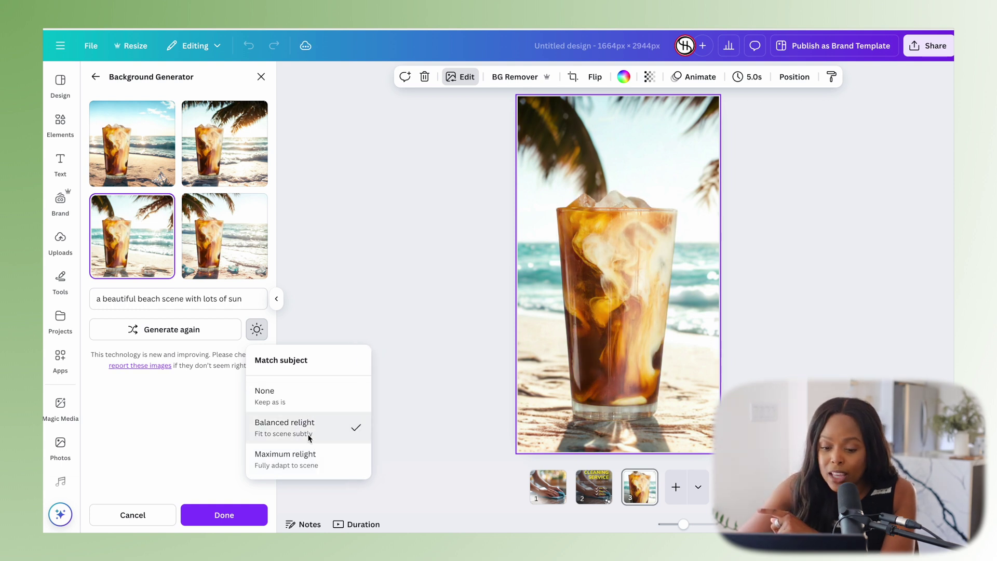
{"action": "left_click", "coordinate": [224, 515]}
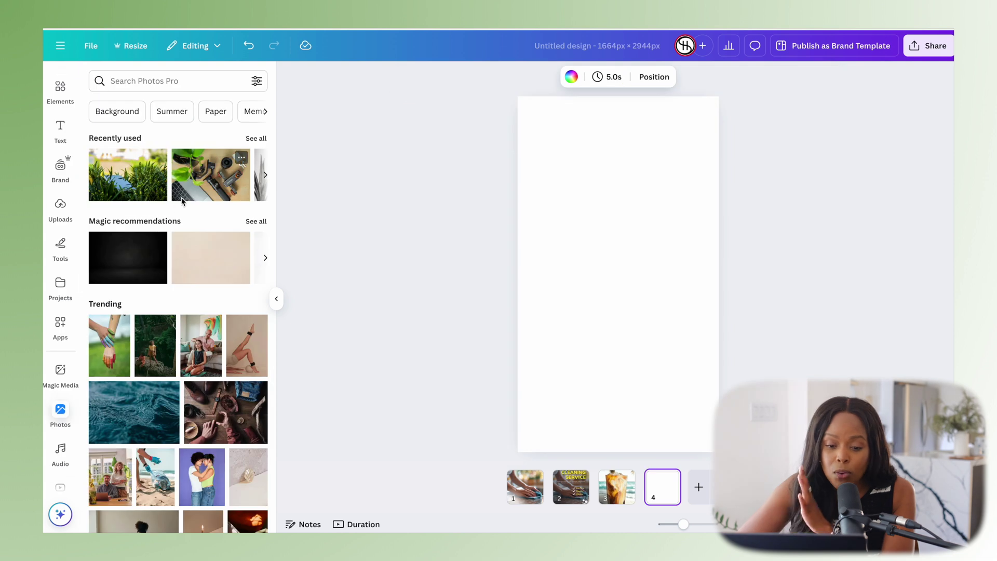
Step: Search the stock photos for 'working'
{"action": "scroll", "coordinate": [181, 290], "scroll_direction": "down", "scroll_amount": 3}
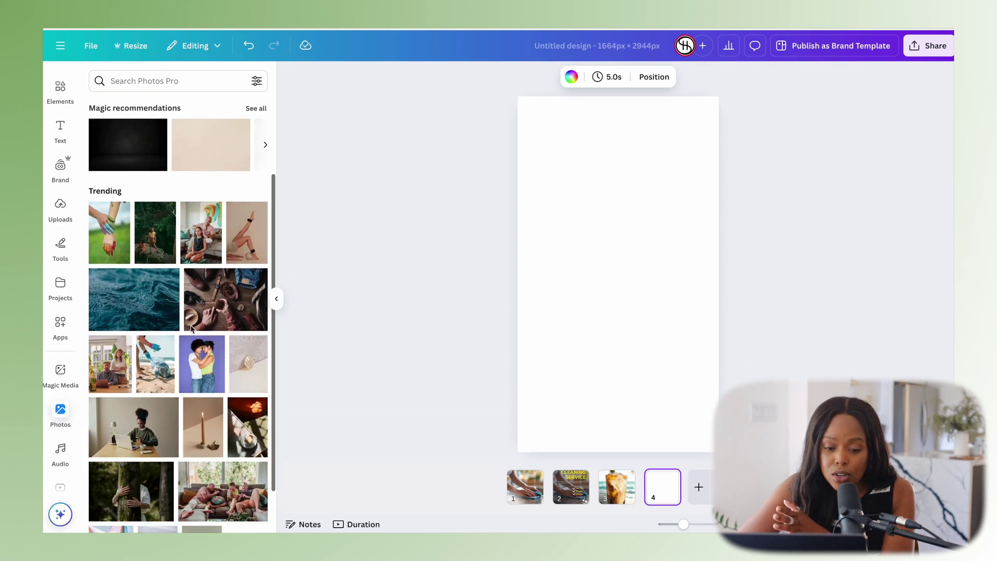
{"action": "scroll", "coordinate": [191, 328], "scroll_direction": "down", "scroll_amount": 9}
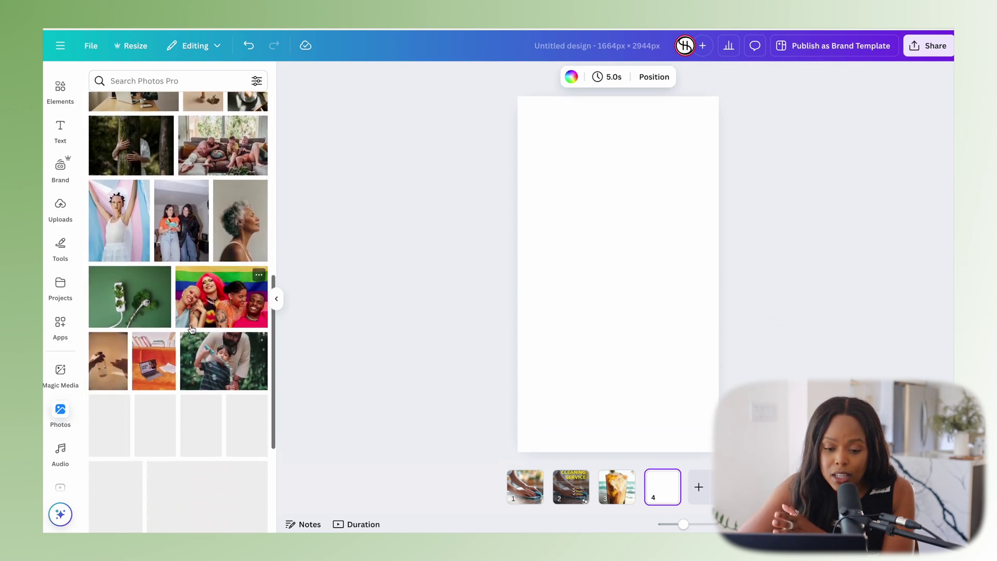
{"action": "left_click", "coordinate": [158, 81]}
{"action": "left_click", "coordinate": [150, 86]}
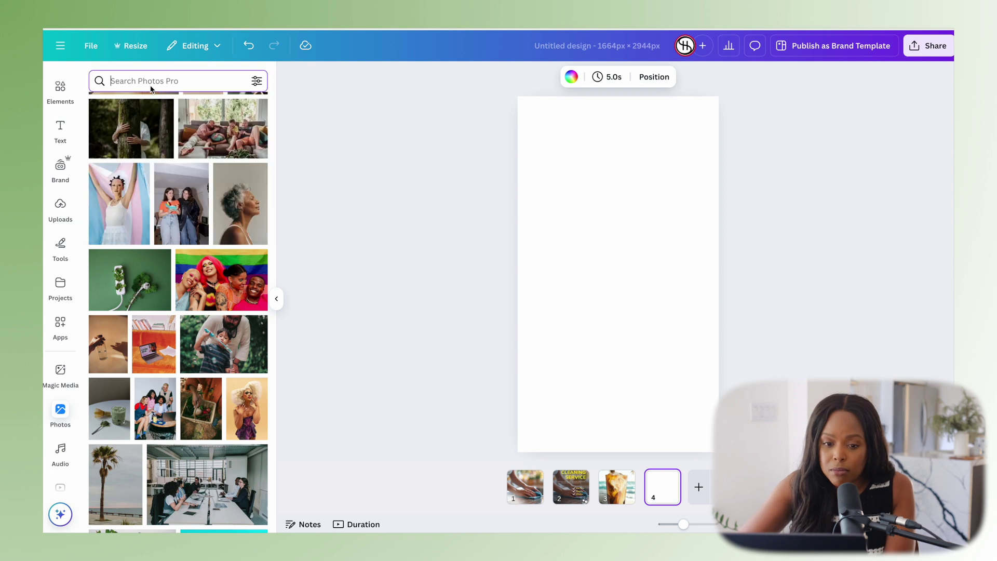
{"action": "type", "text": "working"}
{"action": "key", "text": "Return"}
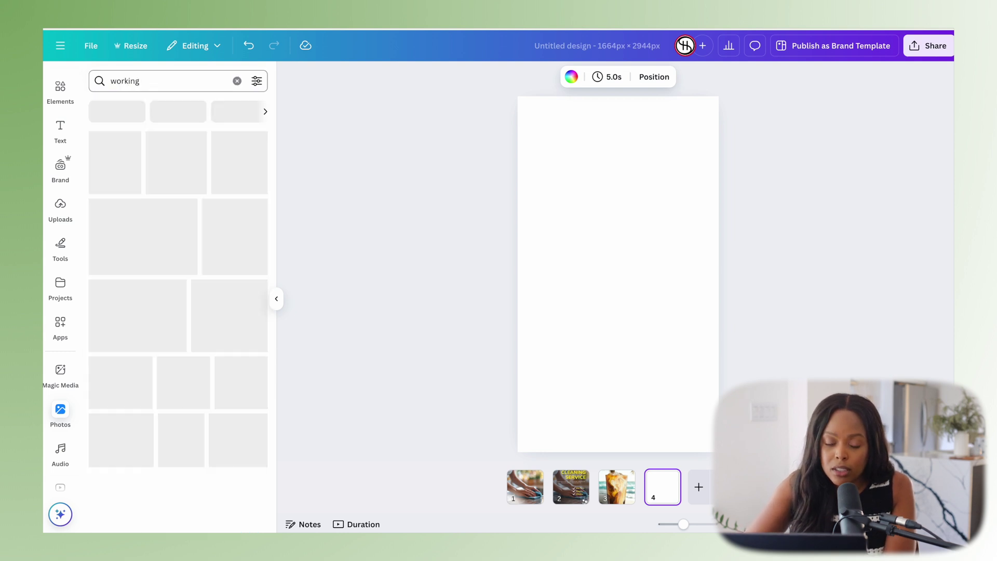
Step: Set the orange-sweater woman photo as page 4's background and shift its crop left
{"action": "scroll", "coordinate": [182, 197], "scroll_direction": "down", "scroll_amount": 6}
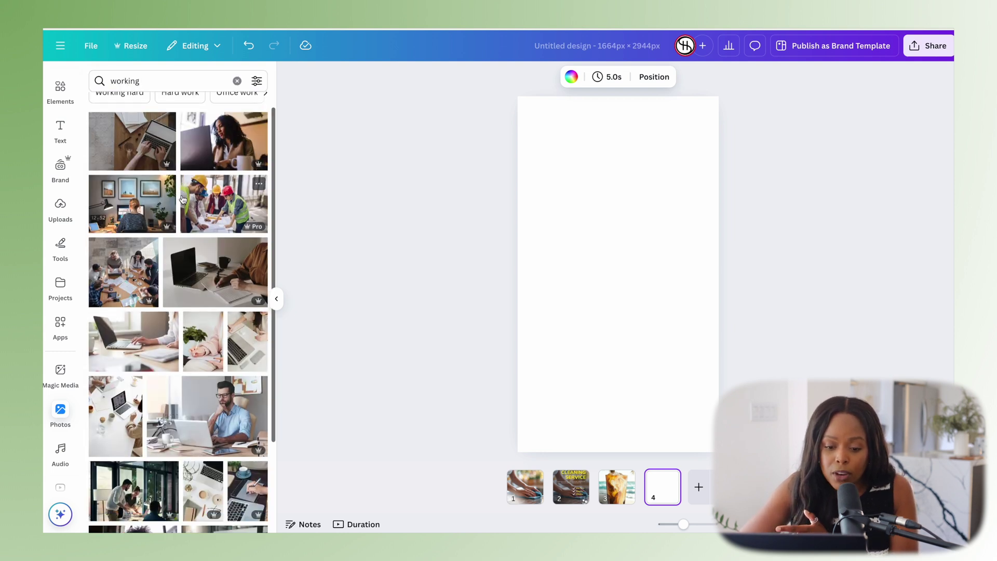
{"action": "scroll", "coordinate": [183, 199], "scroll_direction": "down", "scroll_amount": 3}
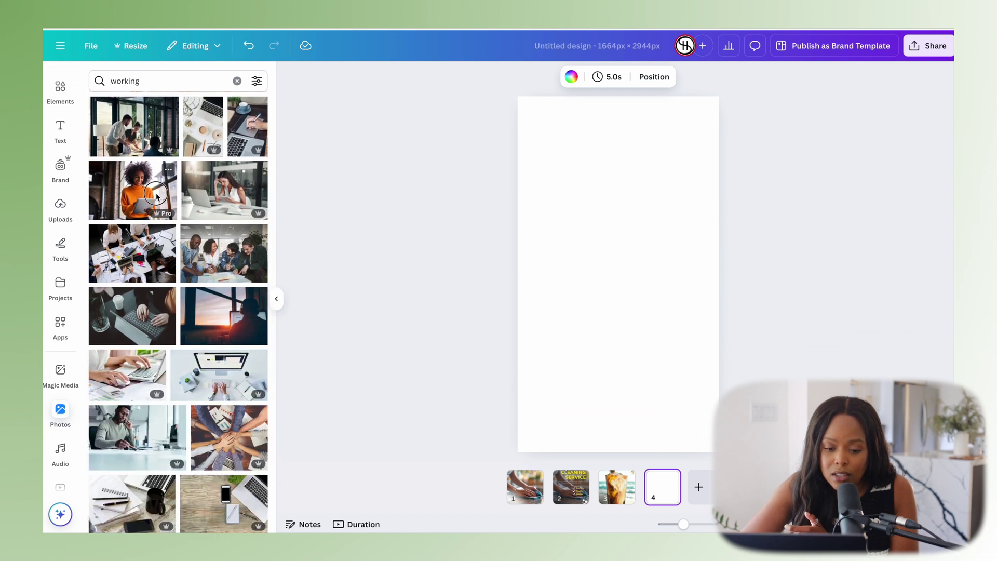
{"action": "left_click", "coordinate": [157, 196]}
{"action": "right_click", "coordinate": [646, 275]}
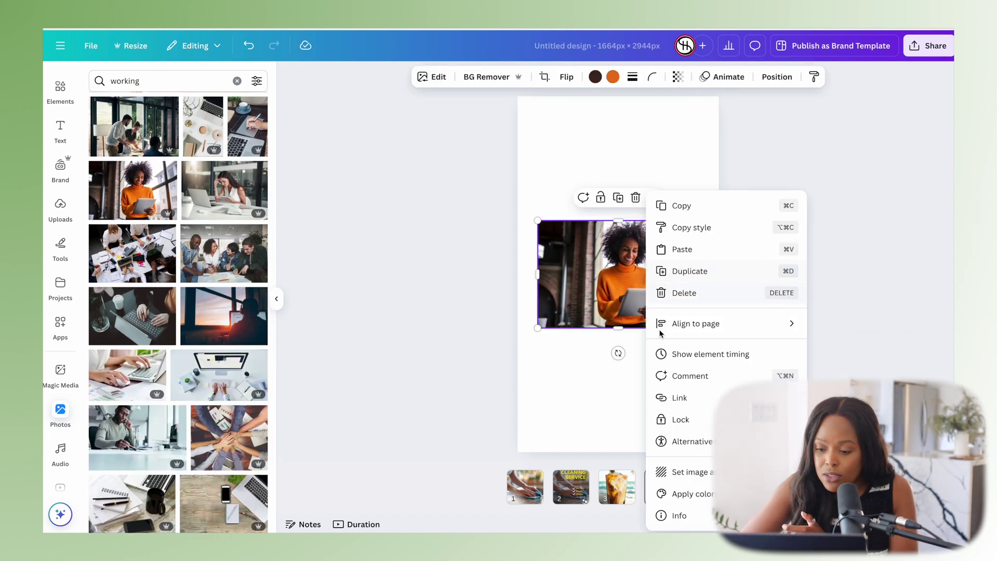
{"action": "left_click", "coordinate": [690, 472]}
{"action": "left_click", "coordinate": [656, 385]}
{"action": "double_click", "coordinate": [657, 384]}
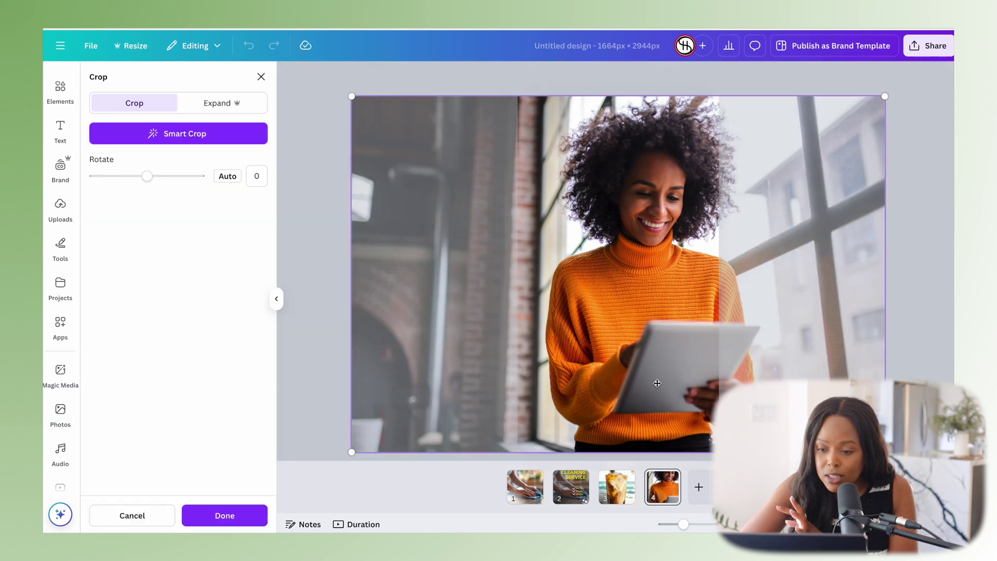
{"action": "left_click_drag", "start_coordinate": [657, 384], "coordinate": [619, 383]}
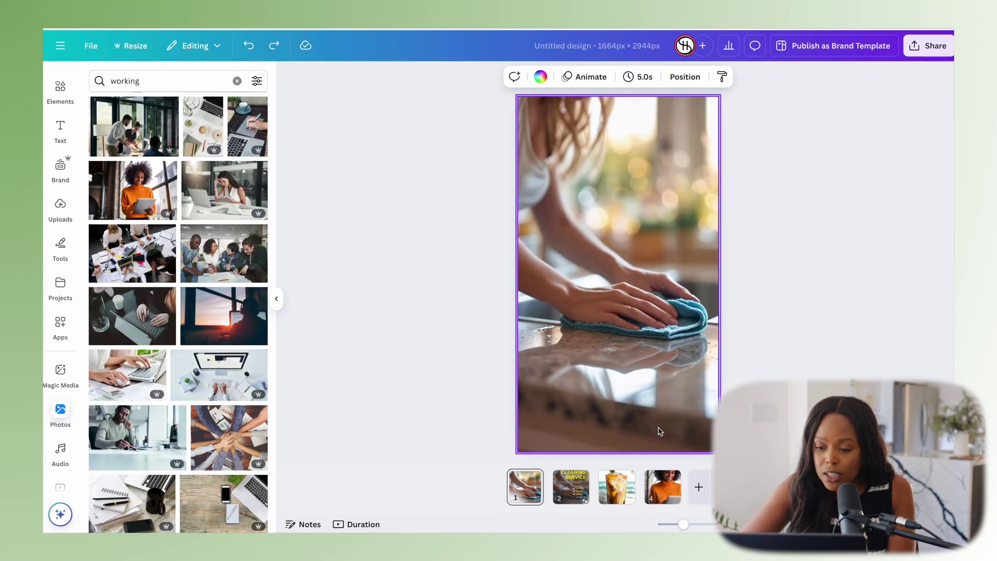
Step: Add a landscape Facebook Post page 5 and place the orange-sweater woman photo on it
{"action": "left_click", "coordinate": [663, 487]}
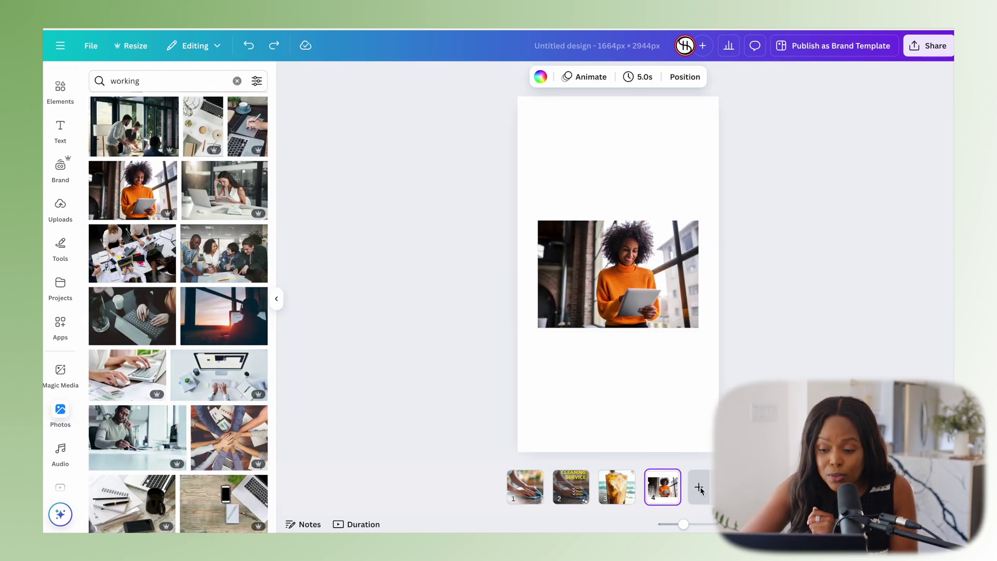
{"action": "left_click", "coordinate": [721, 487]}
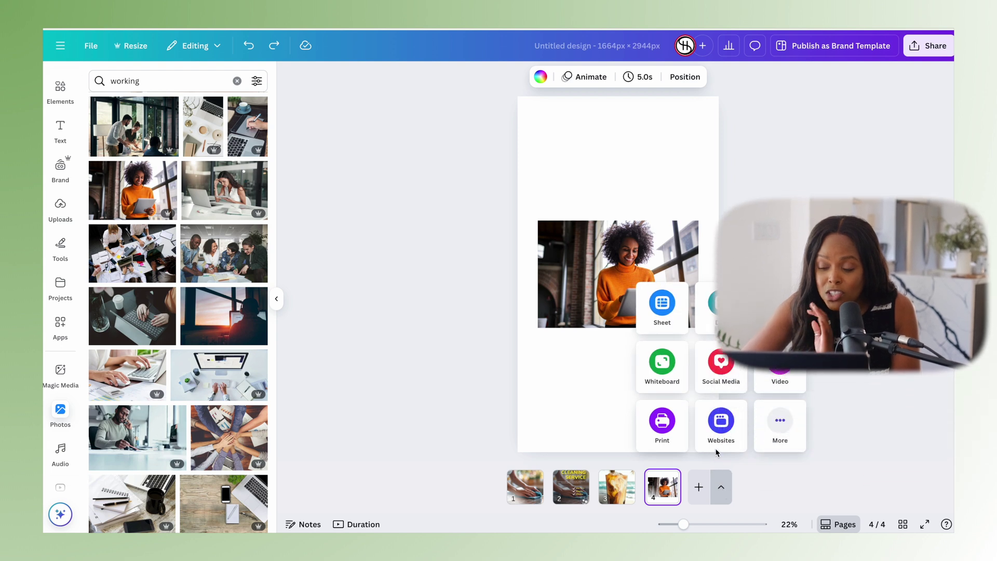
{"action": "left_click", "coordinate": [721, 364]}
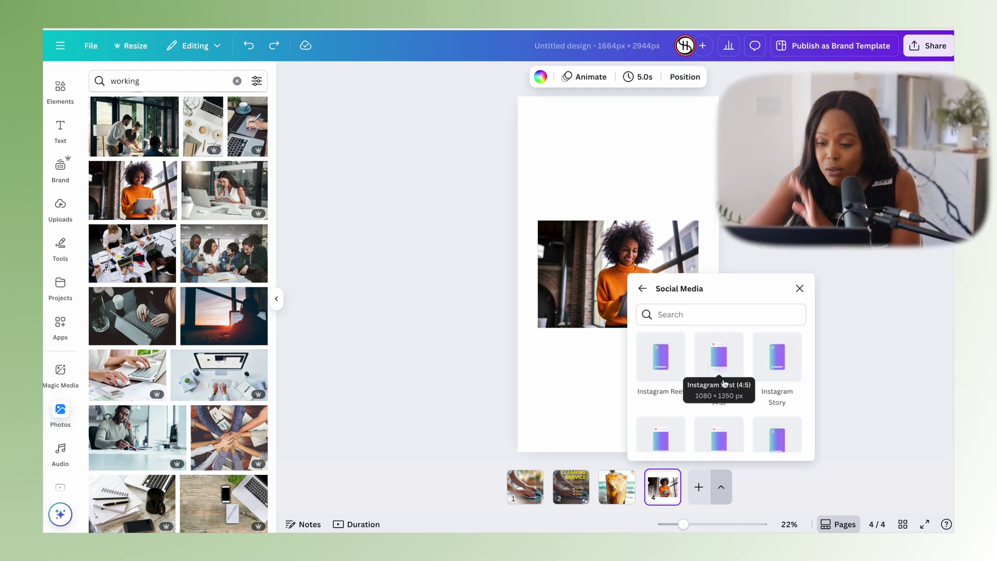
{"action": "scroll", "coordinate": [725, 383], "scroll_direction": "down", "scroll_amount": 5}
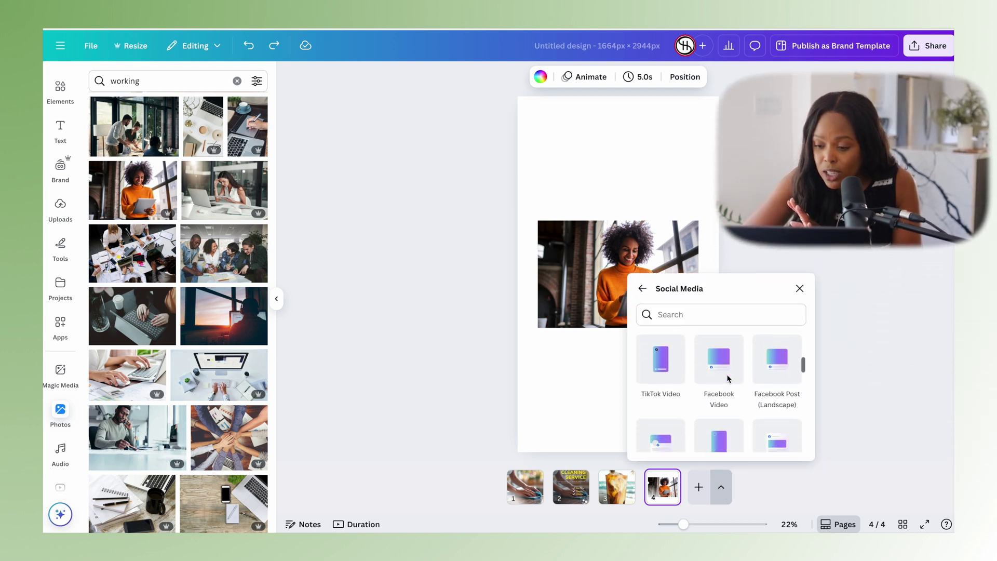
{"action": "scroll", "coordinate": [728, 378], "scroll_direction": "down", "scroll_amount": 3}
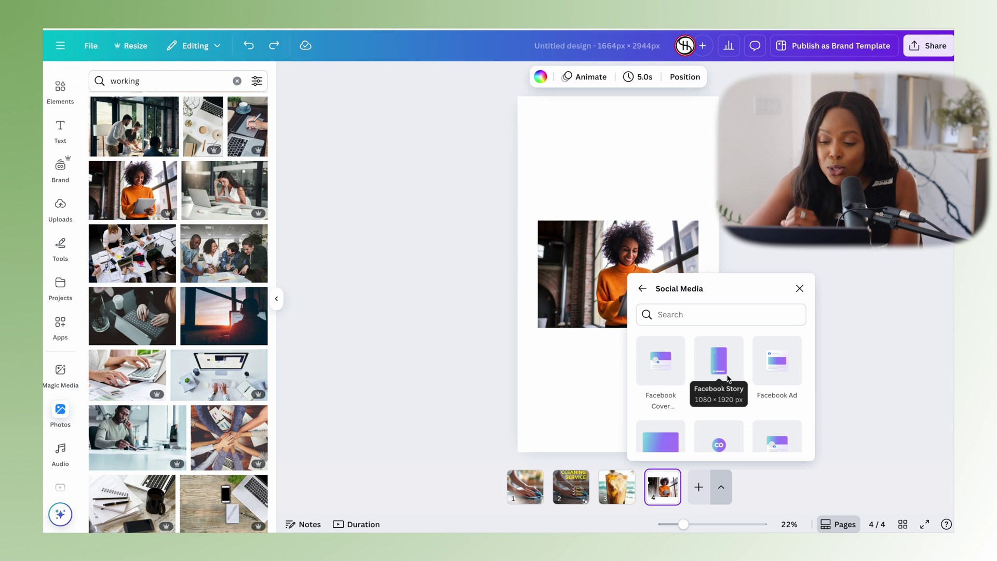
{"action": "scroll", "coordinate": [728, 379], "scroll_direction": "down", "scroll_amount": 2}
{"action": "scroll", "coordinate": [710, 386], "scroll_direction": "down", "scroll_amount": 2}
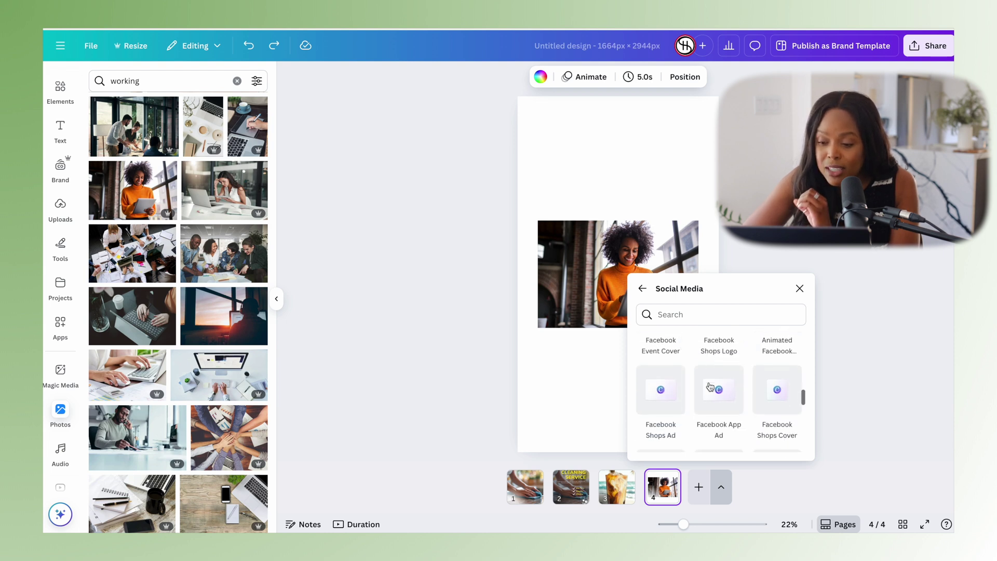
{"action": "scroll", "coordinate": [711, 387], "scroll_direction": "up", "scroll_amount": 10}
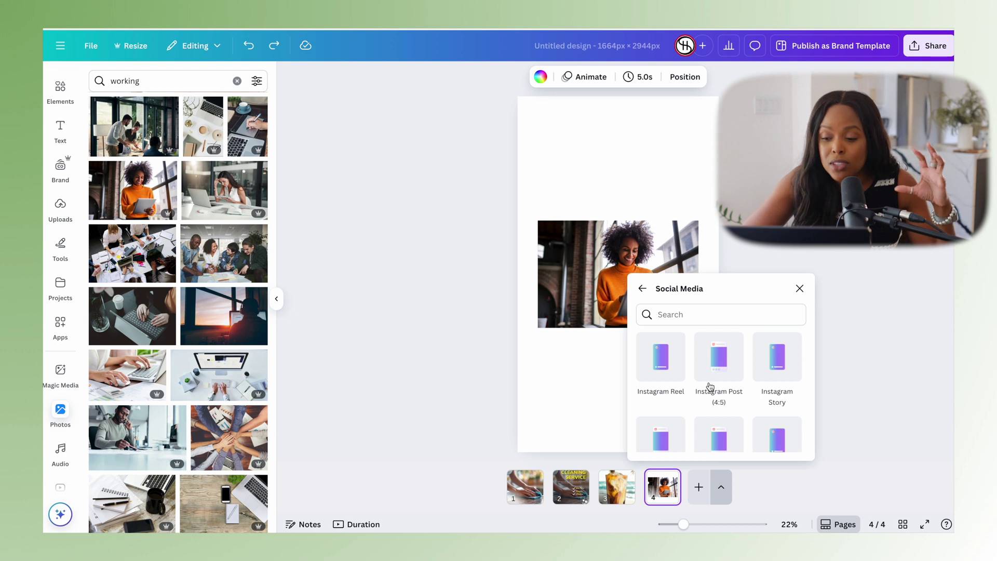
{"action": "scroll", "coordinate": [711, 387], "scroll_direction": "down", "scroll_amount": 2}
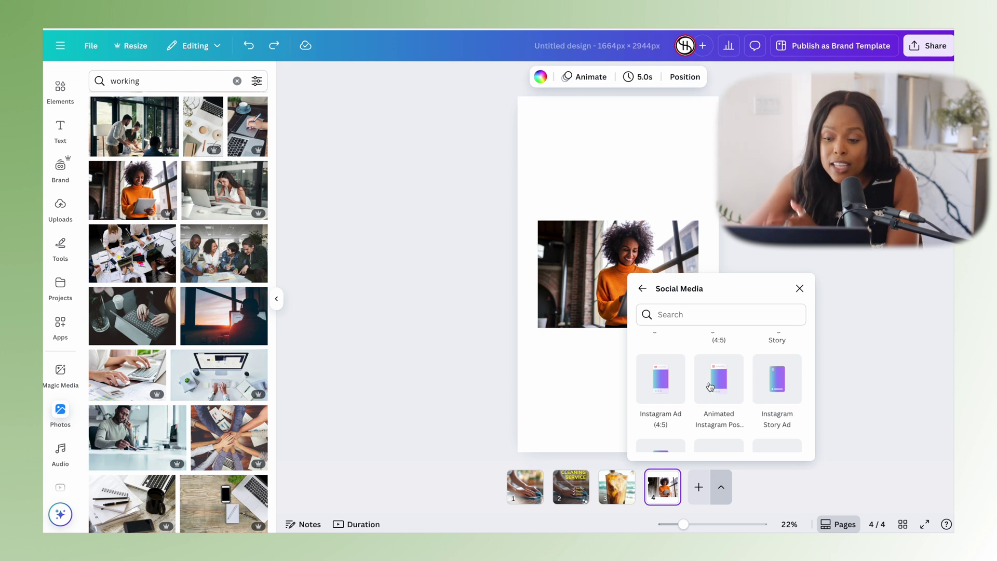
{"action": "scroll", "coordinate": [711, 386], "scroll_direction": "down", "scroll_amount": 3}
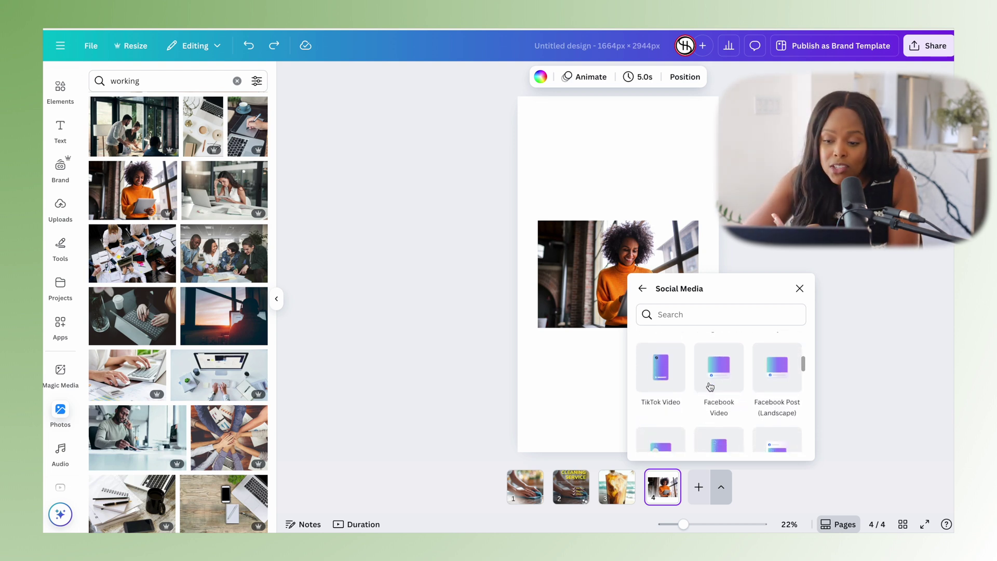
{"action": "left_click", "coordinate": [772, 371]}
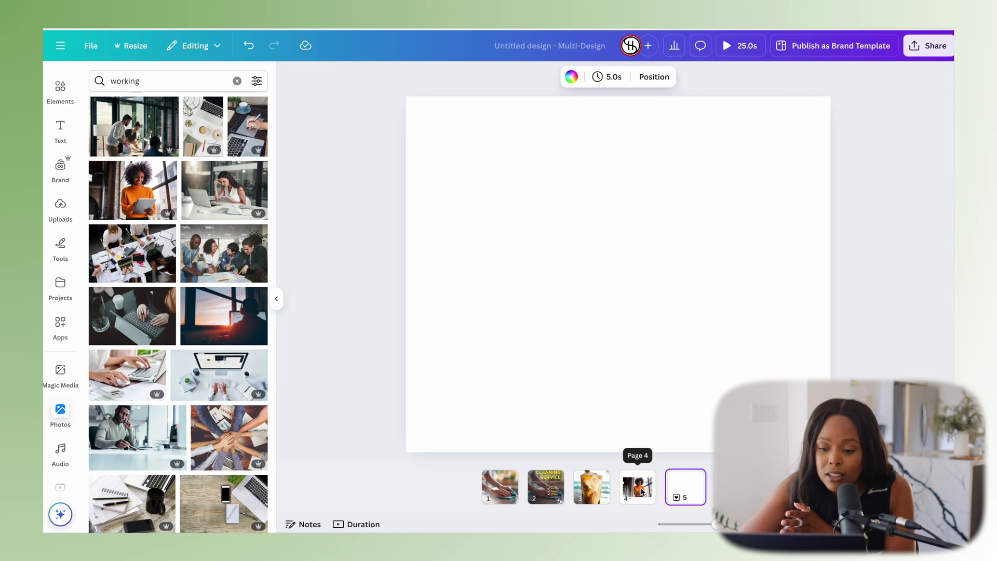
{"action": "left_click", "coordinate": [133, 190]}
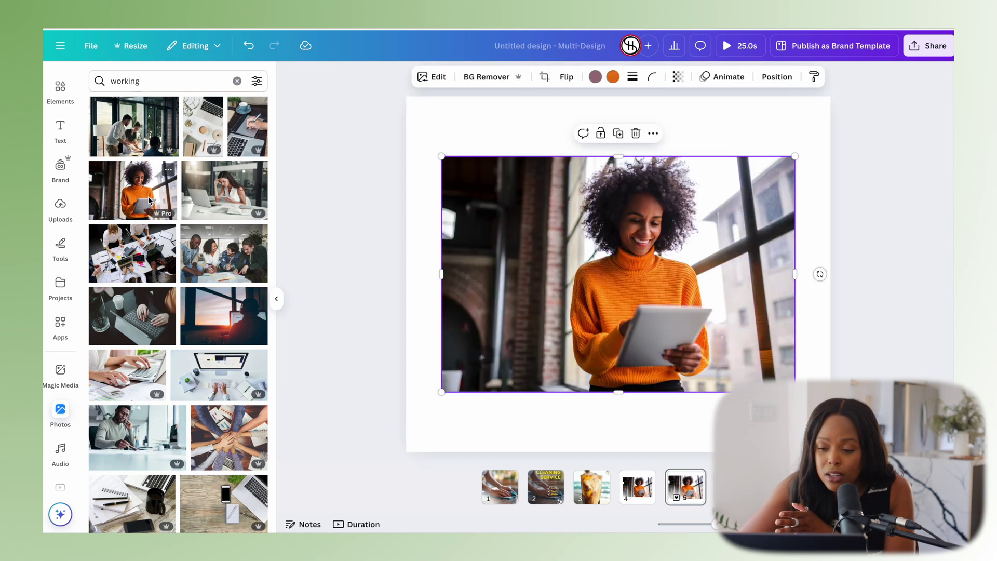
{"action": "right_click", "coordinate": [595, 268]}
Step: Make the photo page 5's background and generate backdrops from 'a coffee shop with lots of plants and wood'
{"action": "left_click", "coordinate": [668, 470]}
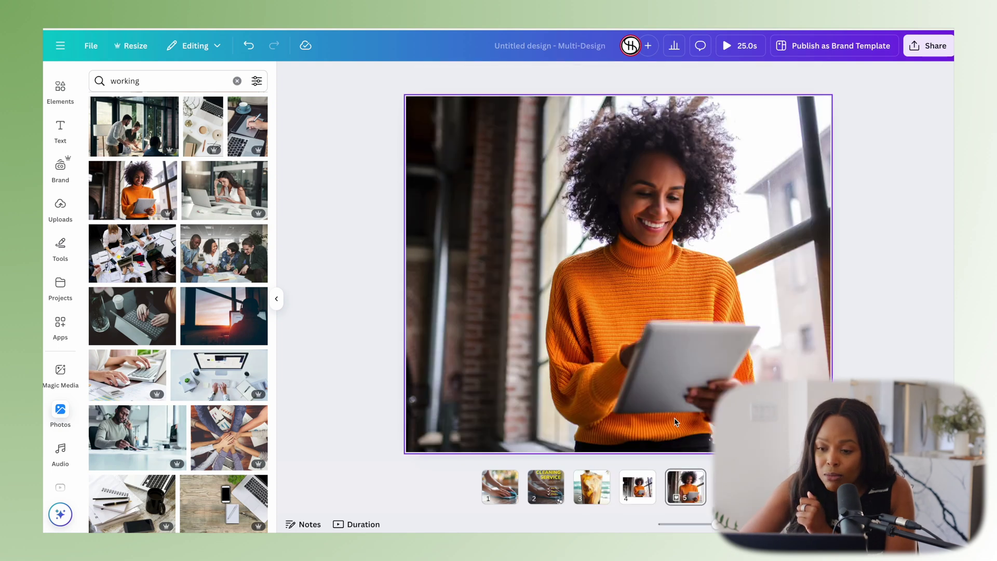
{"action": "left_click", "coordinate": [681, 393]}
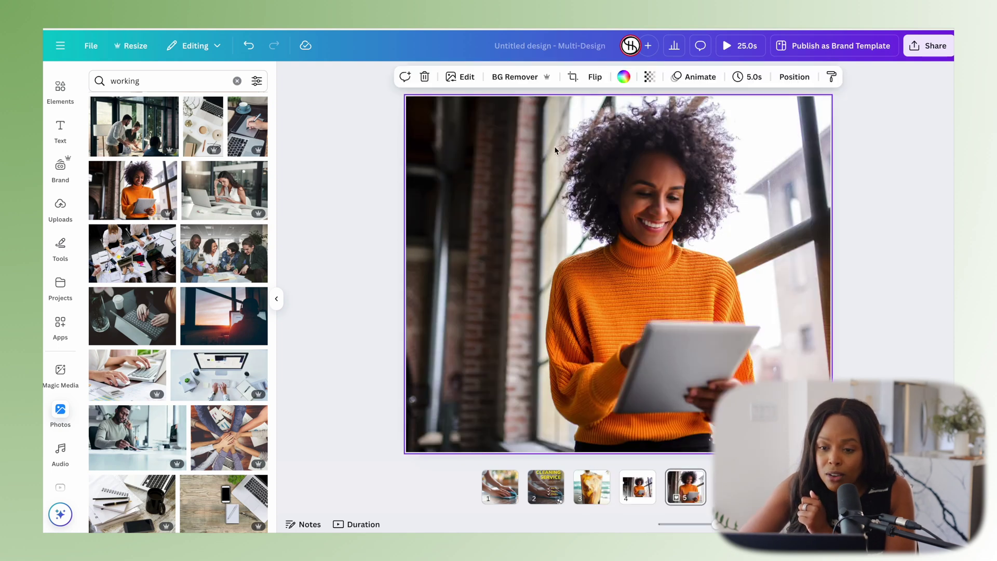
{"action": "left_click", "coordinate": [467, 77]}
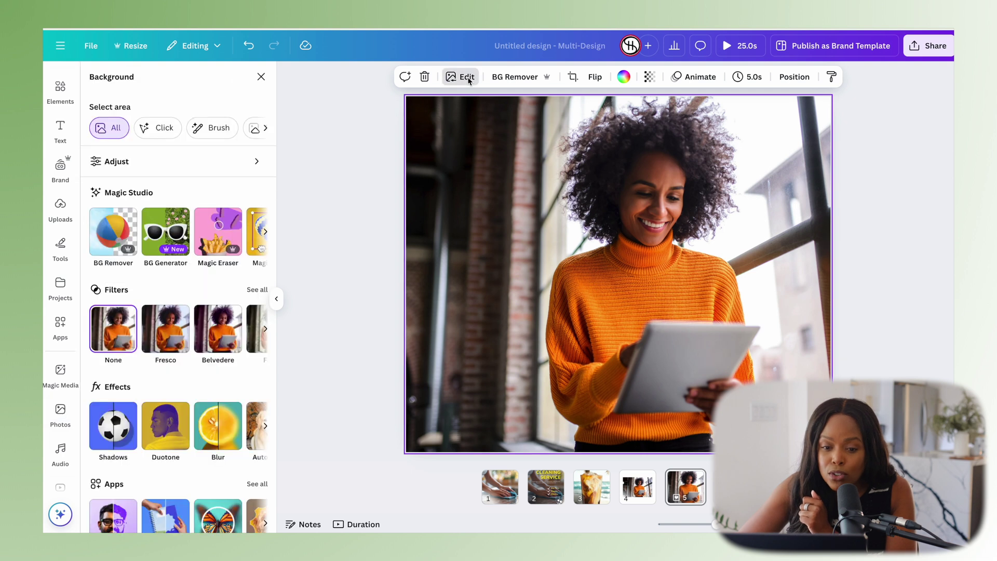
{"action": "left_click", "coordinate": [150, 240]}
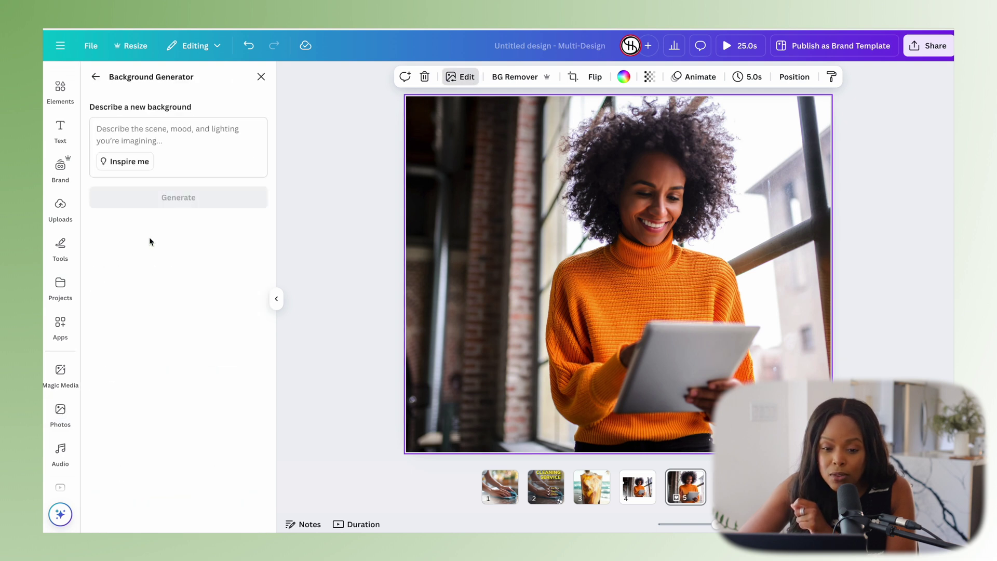
{"action": "left_click", "coordinate": [157, 136]}
{"action": "type", "text": "co"}
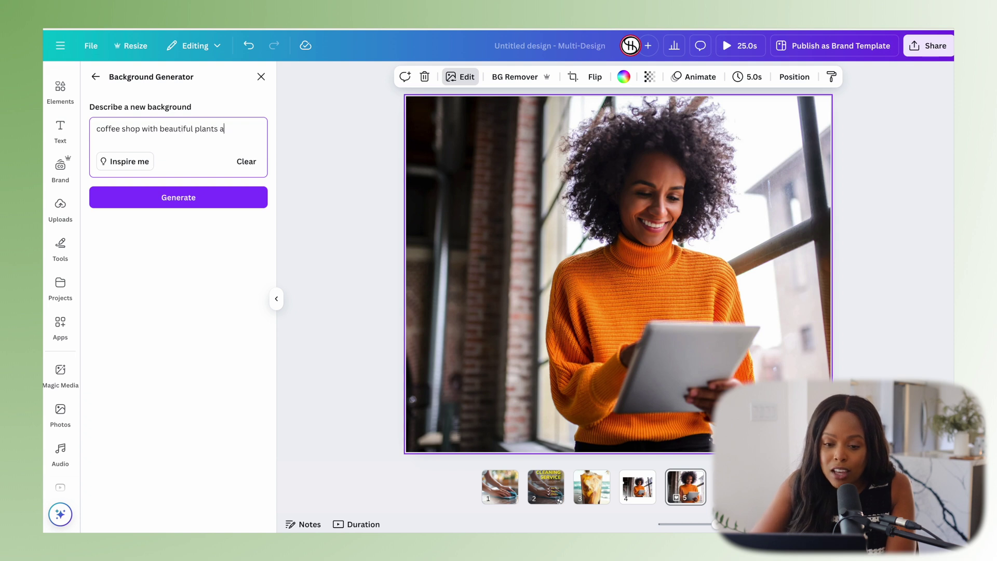
{"action": "left_click", "coordinate": [176, 197]}
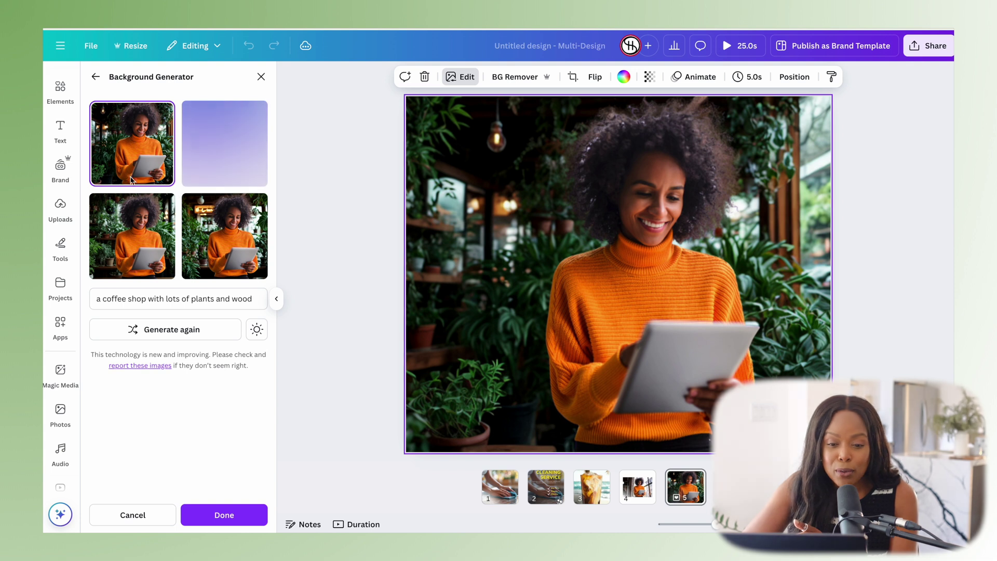
Step: Preview the generated coffee-shop backdrops and pick the fourth one with the neon sign
{"action": "left_click", "coordinate": [150, 238]}
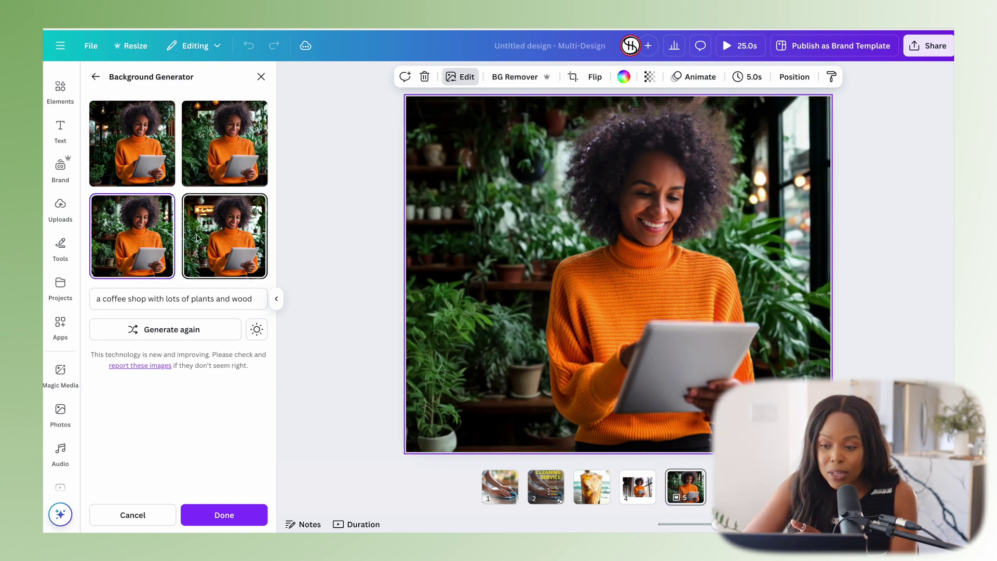
{"action": "left_click", "coordinate": [216, 242]}
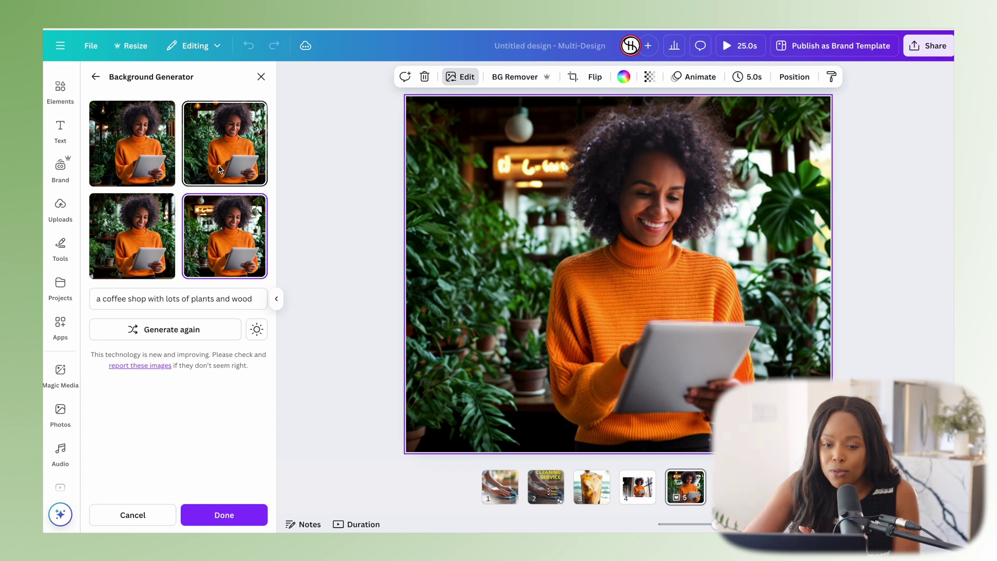
{"action": "left_click", "coordinate": [220, 169]}
{"action": "left_click", "coordinate": [222, 230]}
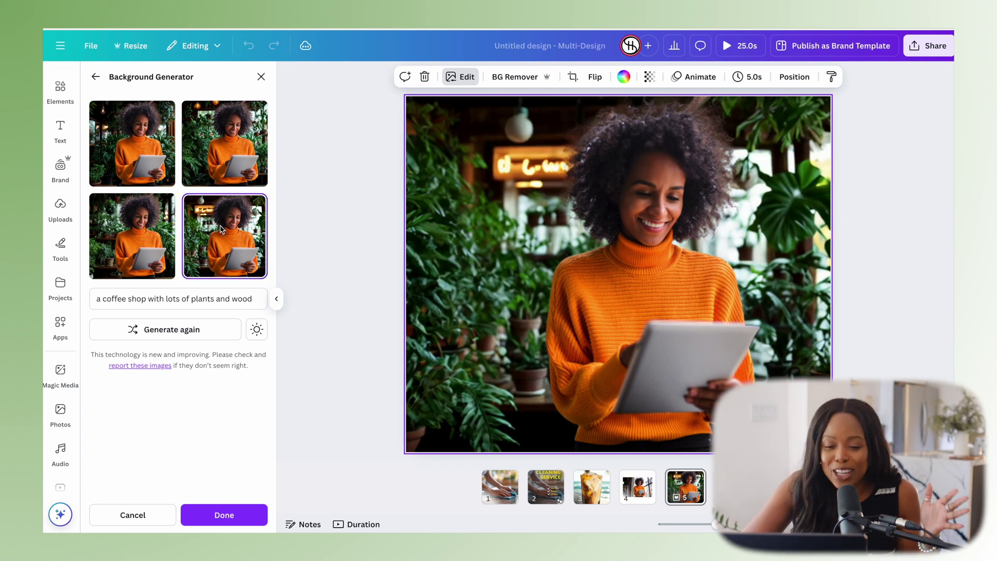
Step: Try Balanced and Maximum relight on the woman, then set relighting back to None
{"action": "left_click", "coordinate": [255, 328]}
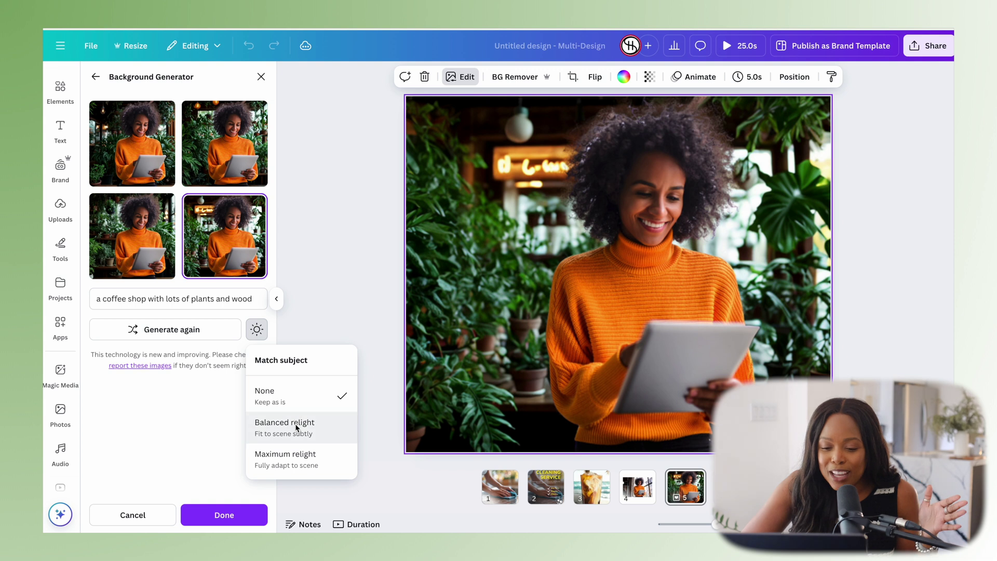
{"action": "left_click", "coordinate": [296, 425]}
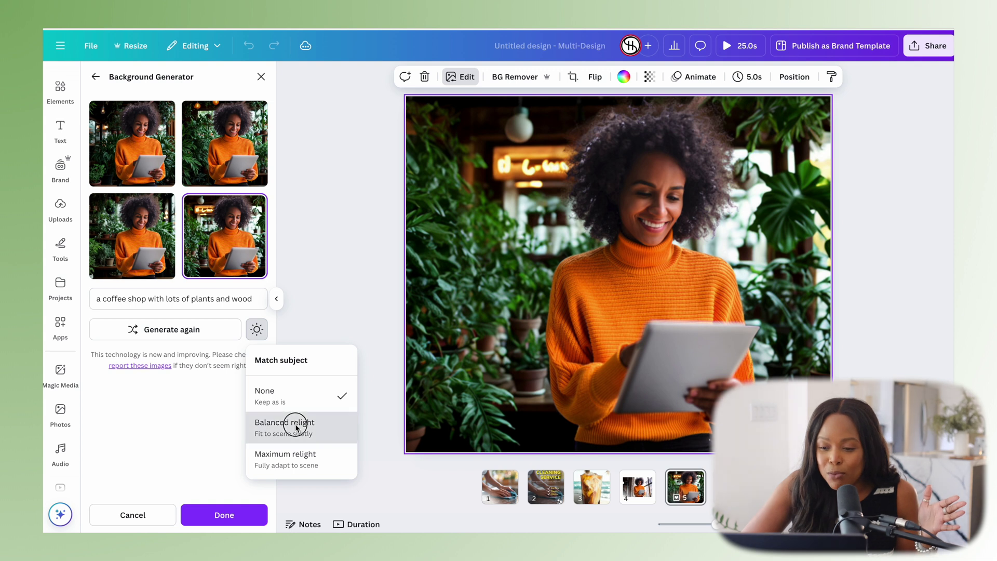
{"action": "left_click", "coordinate": [299, 460]}
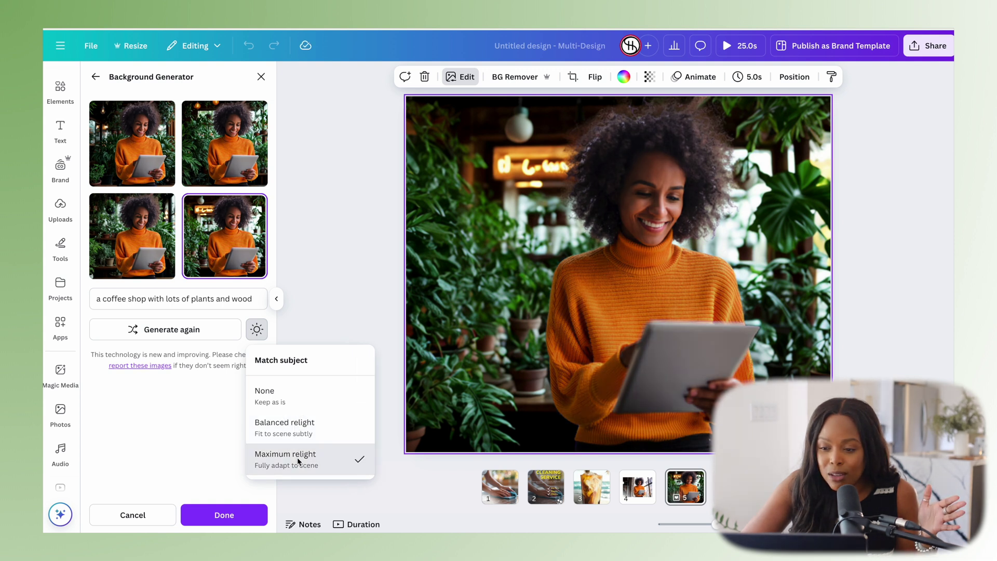
{"action": "left_click", "coordinate": [299, 430]}
{"action": "left_click", "coordinate": [298, 404]}
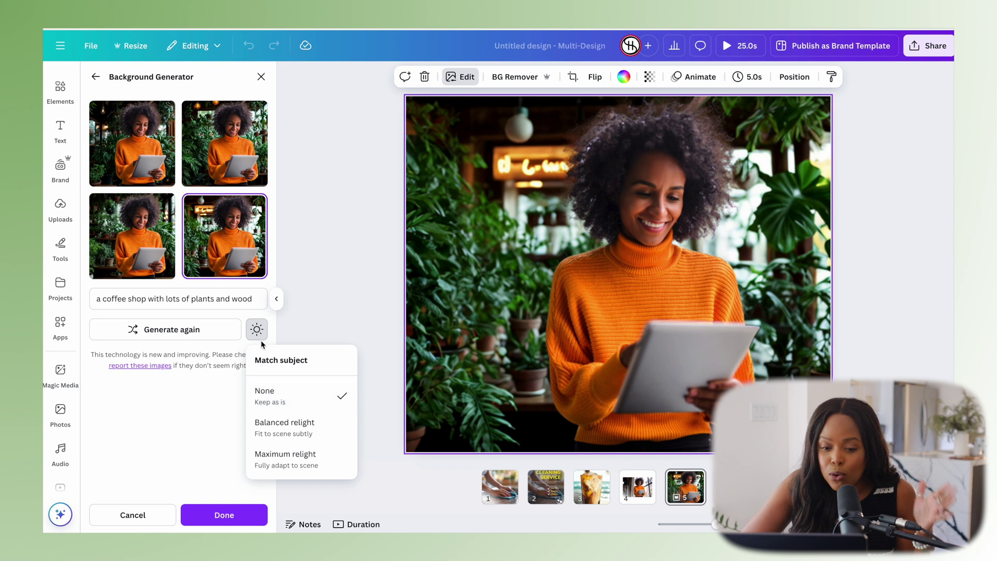
{"action": "left_click", "coordinate": [243, 300]}
{"action": "triple_click", "coordinate": [242, 301]}
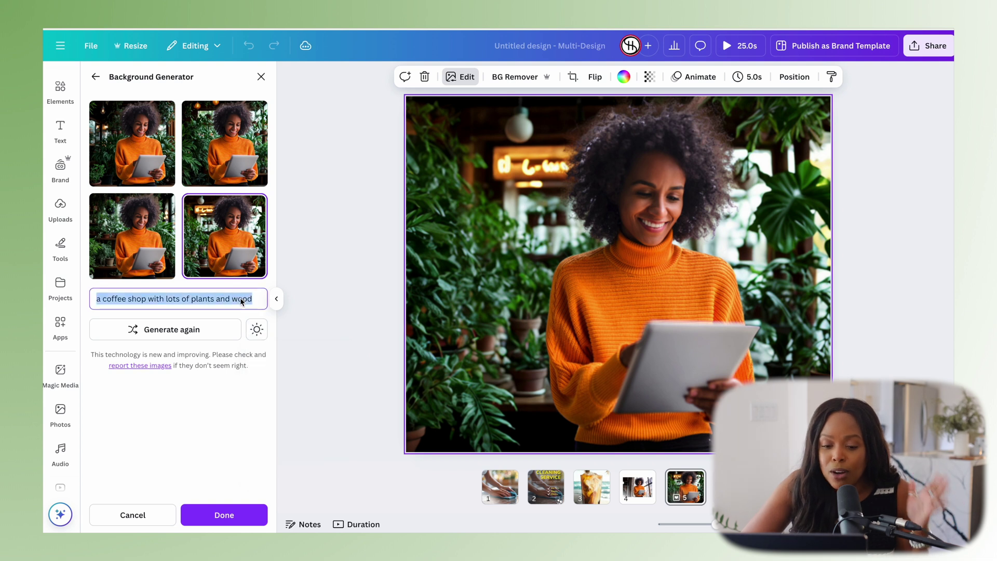
Step: Generate 'living room' backdrops and choose the one with the fireplace
{"action": "type", "text": "living room"}
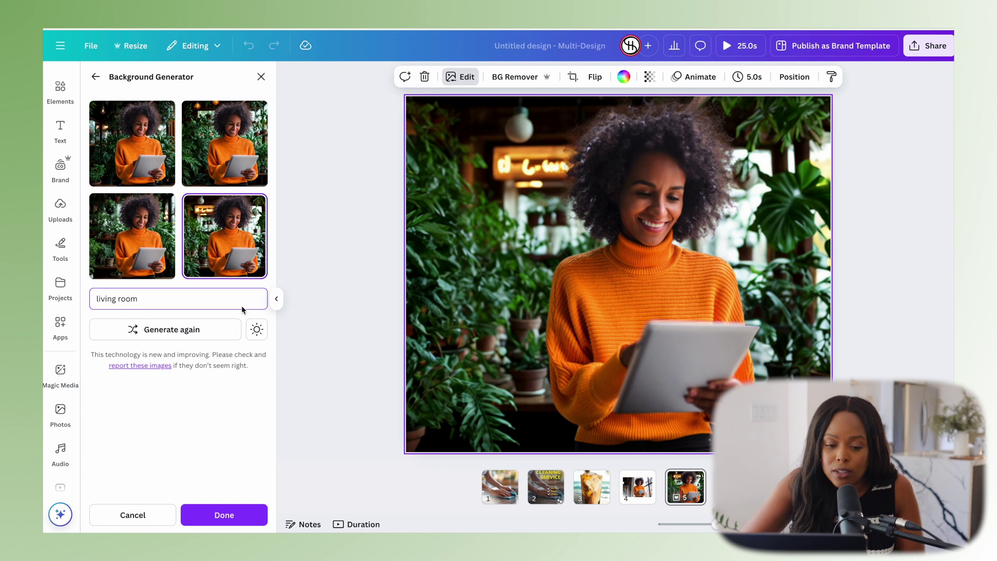
{"action": "left_click", "coordinate": [222, 333]}
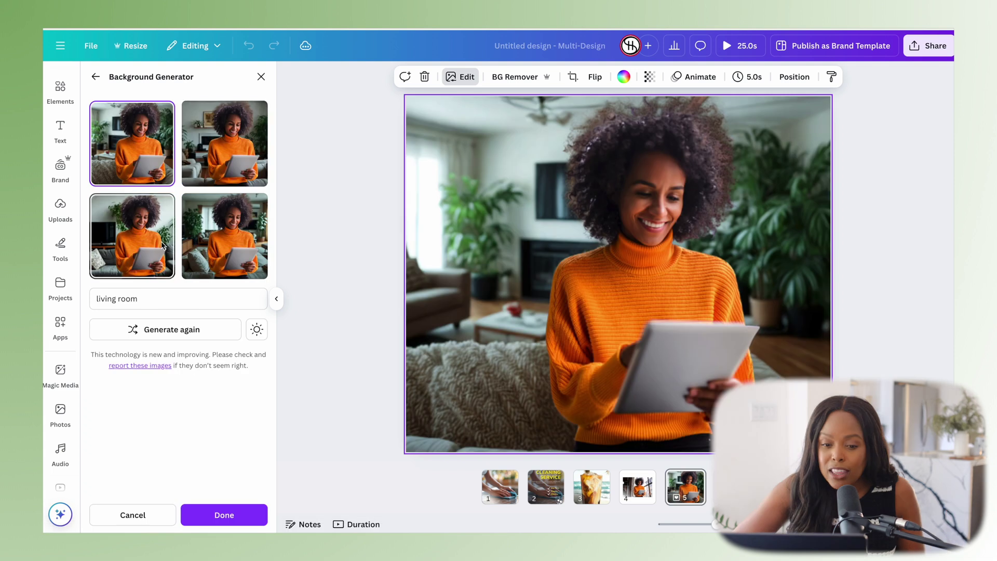
{"action": "left_click", "coordinate": [162, 245]}
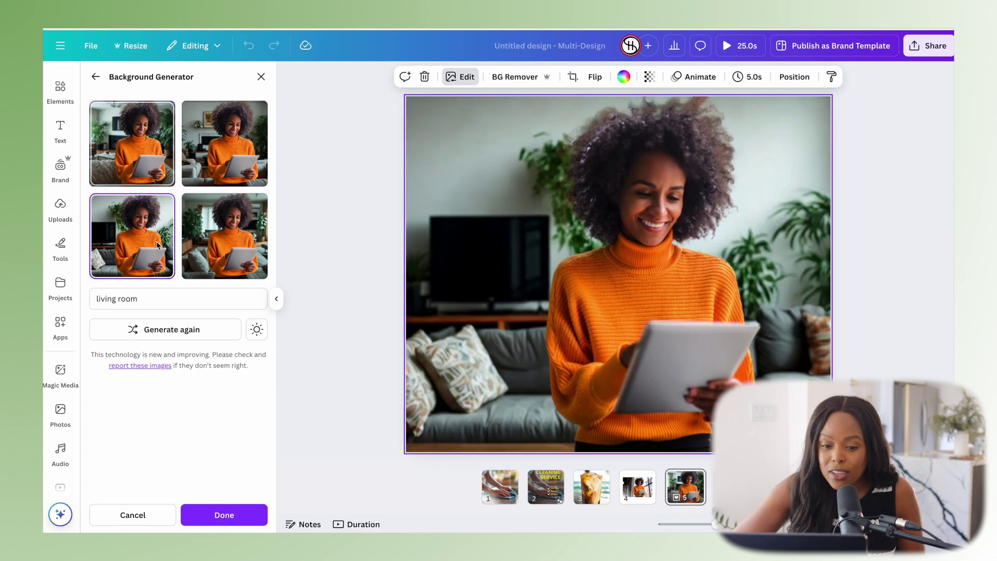
{"action": "left_click", "coordinate": [219, 247]}
{"action": "left_click", "coordinate": [224, 146]}
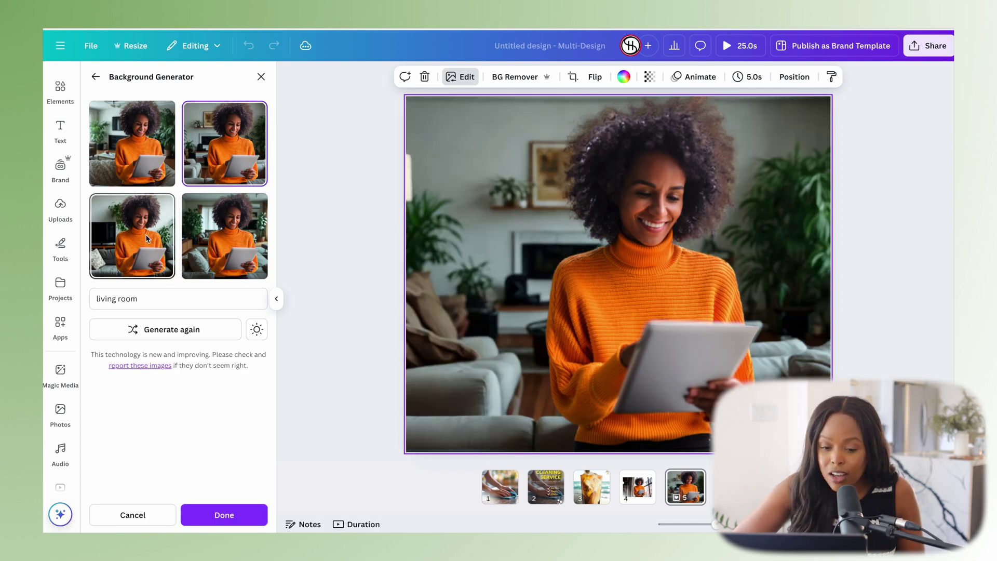
Step: Relight the woman with Maximum relight to match the living room and apply it
{"action": "left_click", "coordinate": [257, 330]}
{"action": "left_click", "coordinate": [289, 437]}
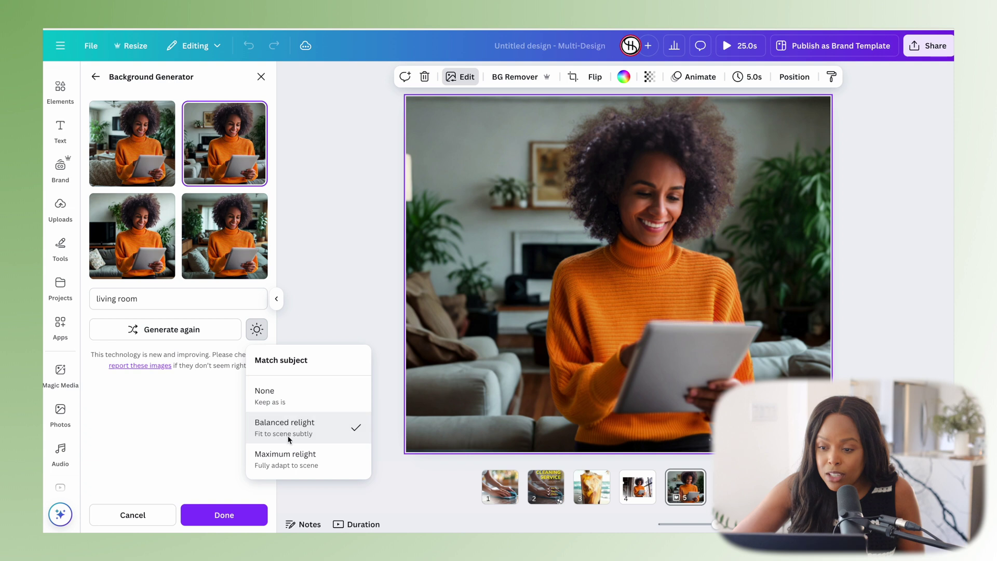
{"action": "left_click", "coordinate": [289, 462]}
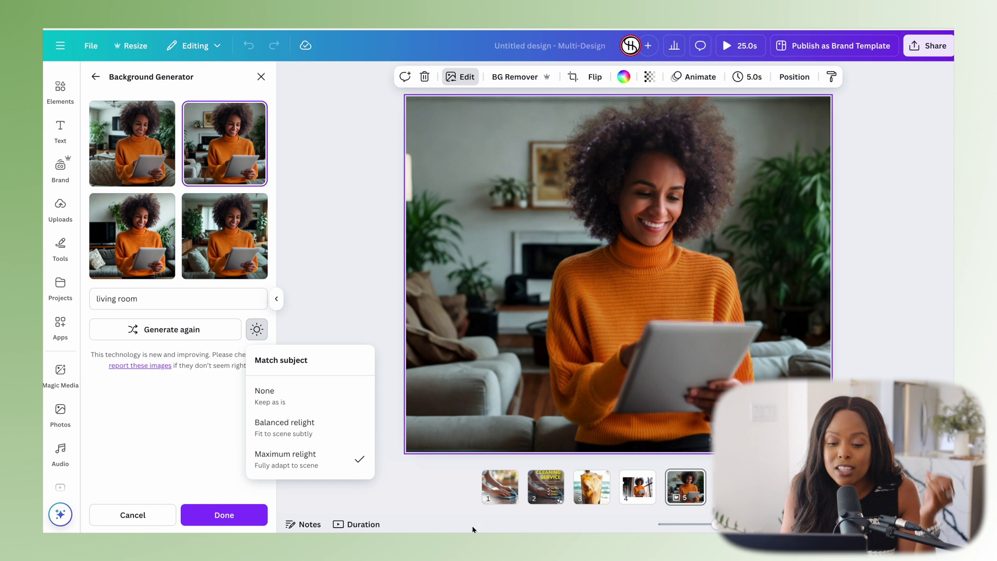
{"action": "left_click", "coordinate": [240, 518]}
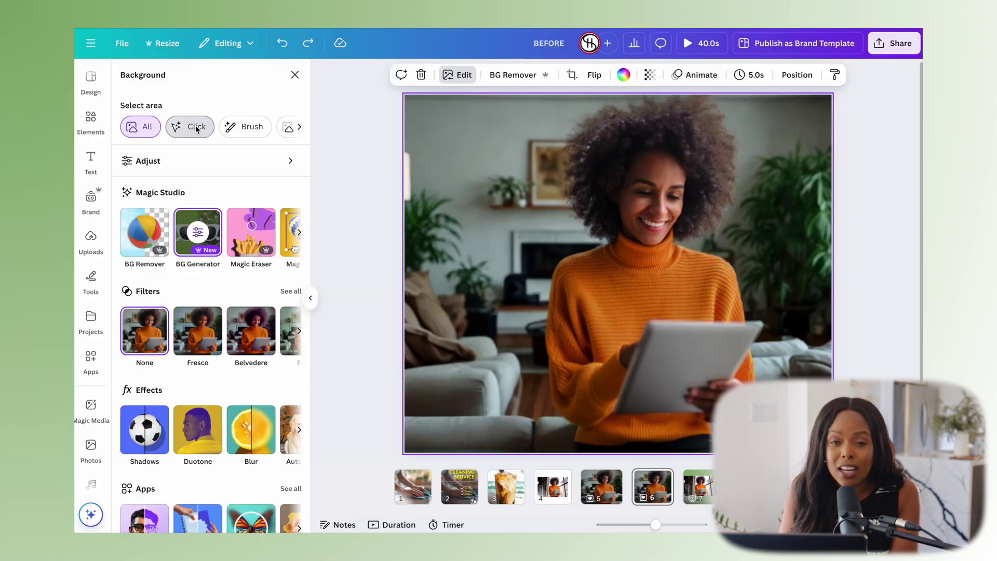
Step: Click-select the couch, test its Temperature slider, and Magic Grab it as a separate element
{"action": "left_click", "coordinate": [205, 126]}
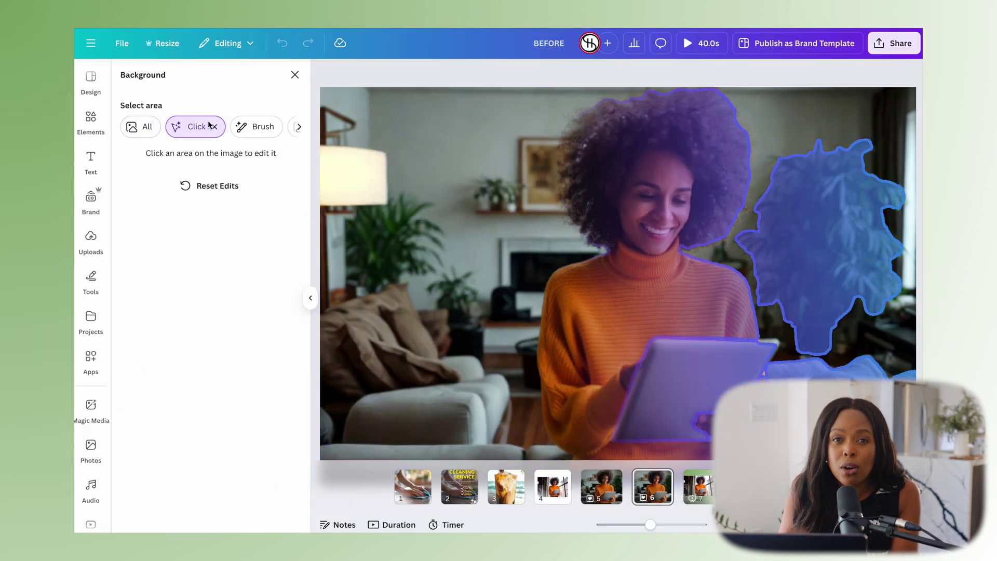
{"action": "left_click", "coordinate": [375, 344]}
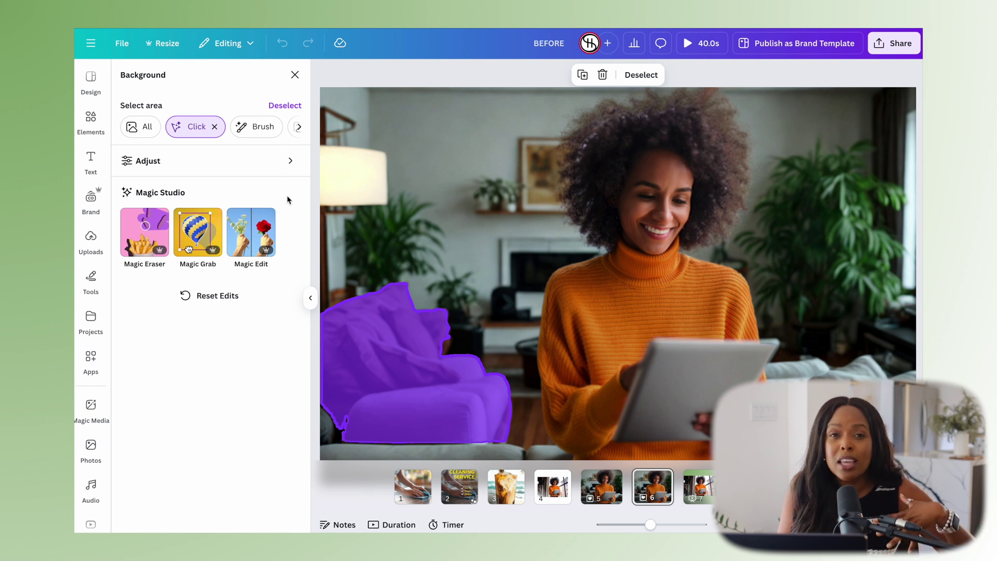
{"action": "left_click", "coordinate": [287, 162]}
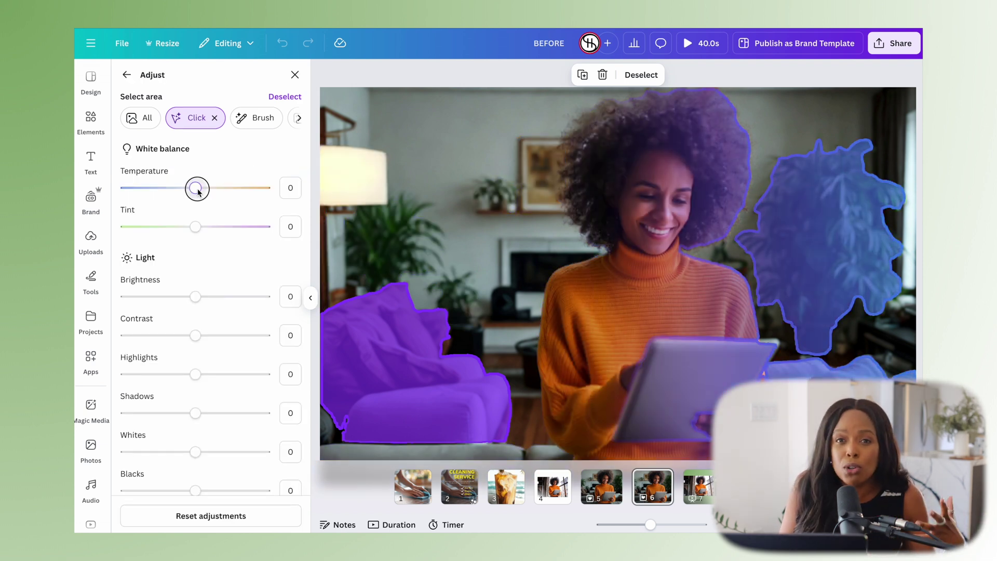
{"action": "left_click_drag", "start_coordinate": [197, 190], "coordinate": [298, 217]}
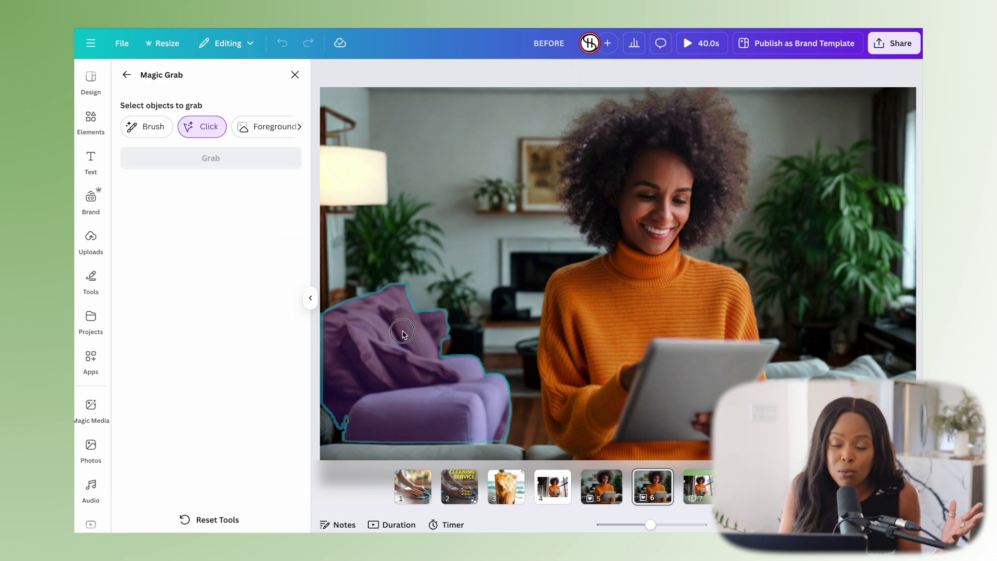
{"action": "left_click", "coordinate": [404, 335]}
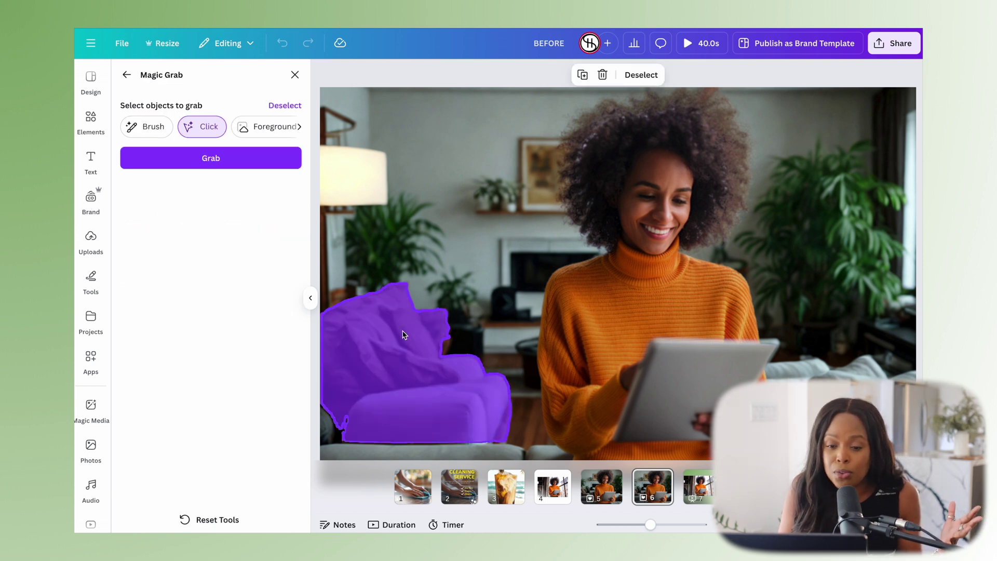
{"action": "left_click", "coordinate": [258, 162]}
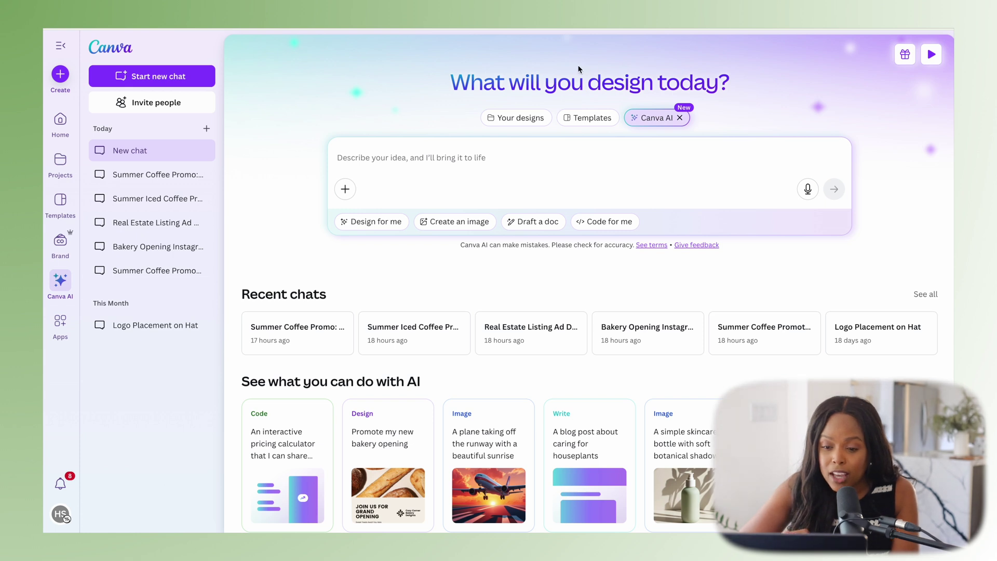
Step: Ask Canva AI for an Instagram Story using the pasted coffee photo to promote 20% off summer coffee
{"action": "left_click", "coordinate": [378, 227]}
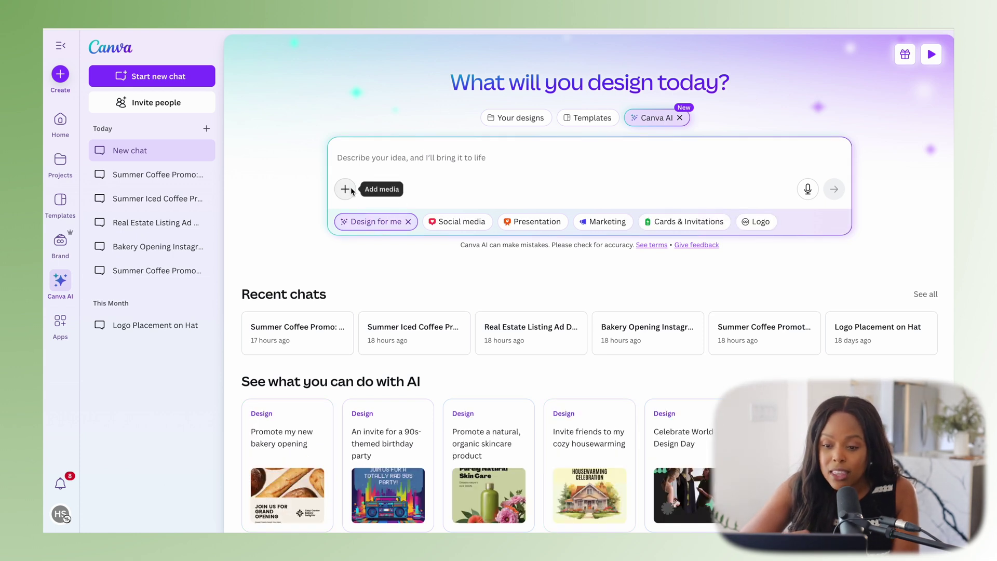
{"action": "left_click", "coordinate": [445, 223]}
{"action": "left_click", "coordinate": [521, 222]}
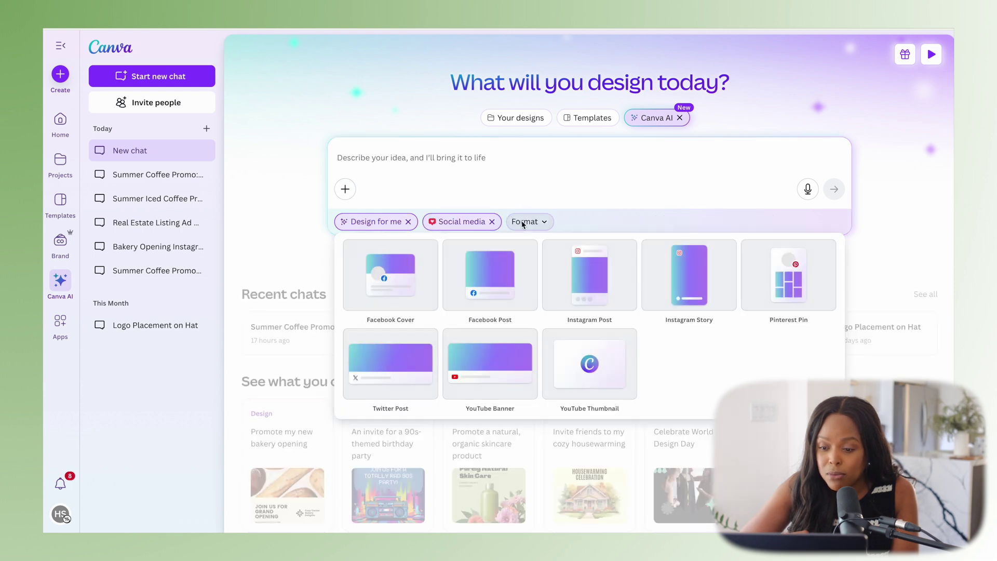
{"action": "left_click", "coordinate": [690, 280]}
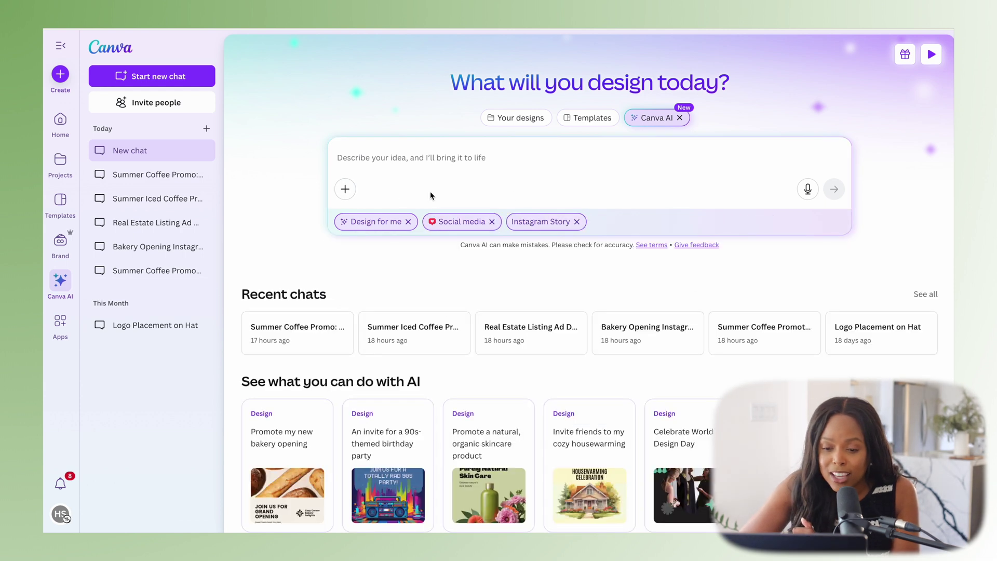
{"action": "key", "text": "ctrl+v"}
{"action": "left_click", "coordinate": [504, 150]}
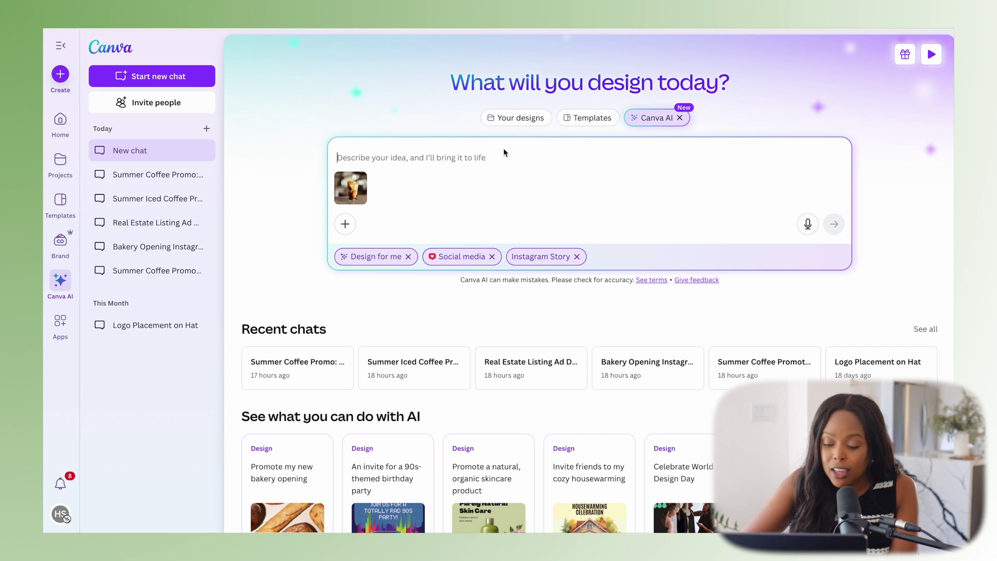
{"action": "type", "text": "Use this photo of coffee to promote my 20% off summer promo offer"}
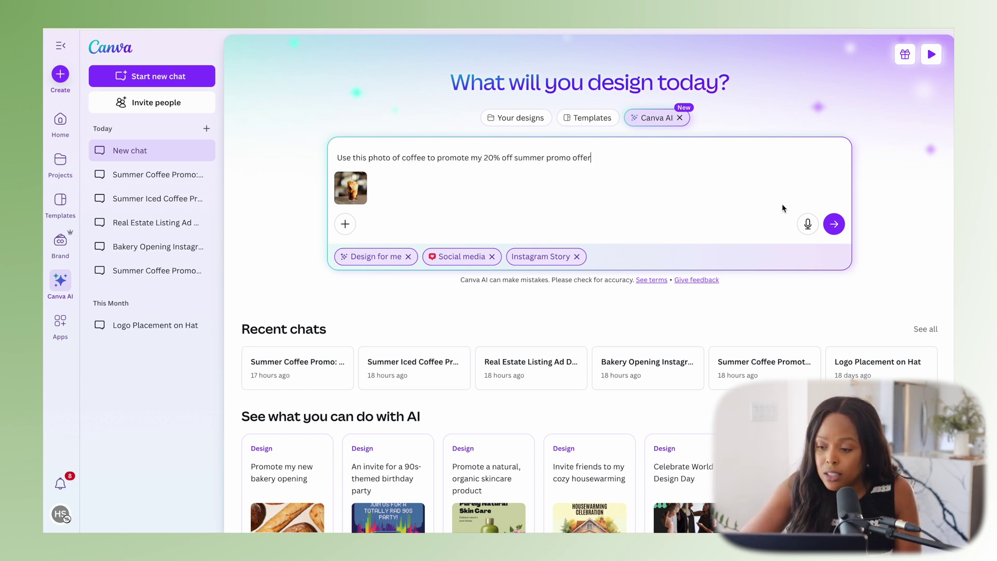
{"action": "left_click", "coordinate": [835, 223]}
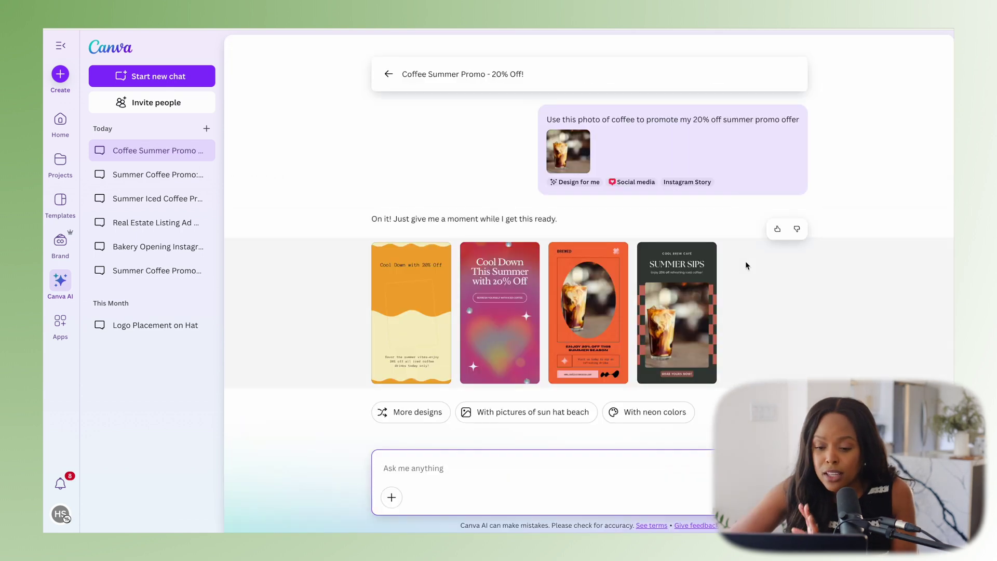
Step: Preview the Cool Down, Brewed and Summer Sips designs, then open Summer Sips in the editor
{"action": "left_click", "coordinate": [438, 370]}
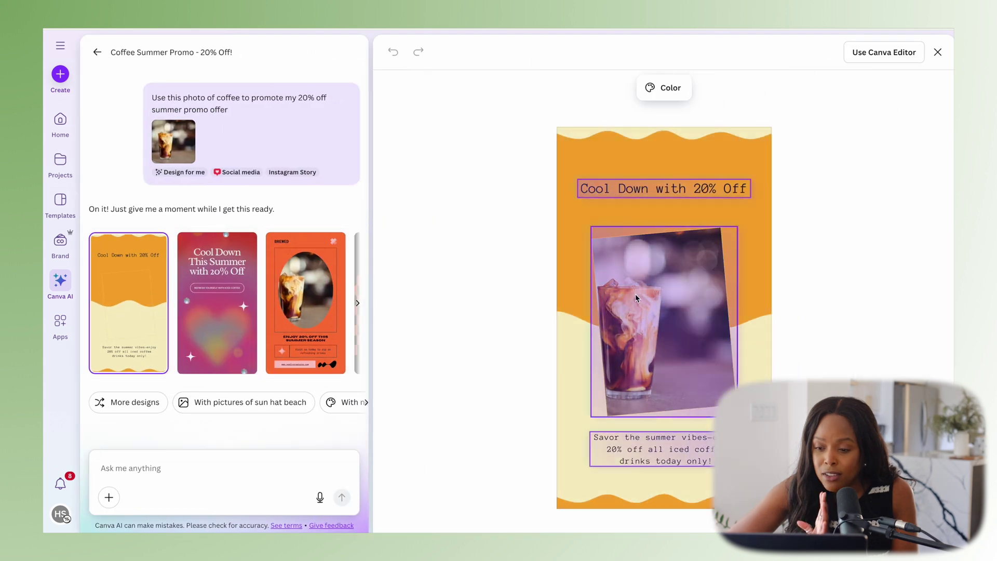
{"action": "left_click", "coordinate": [246, 306]}
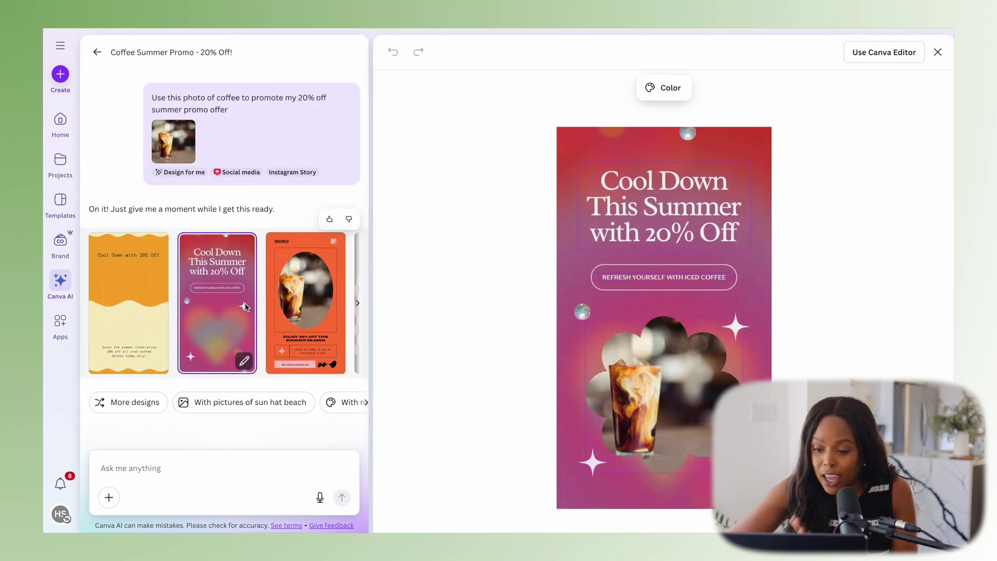
{"action": "left_click", "coordinate": [289, 311]}
{"action": "left_click", "coordinate": [297, 311]}
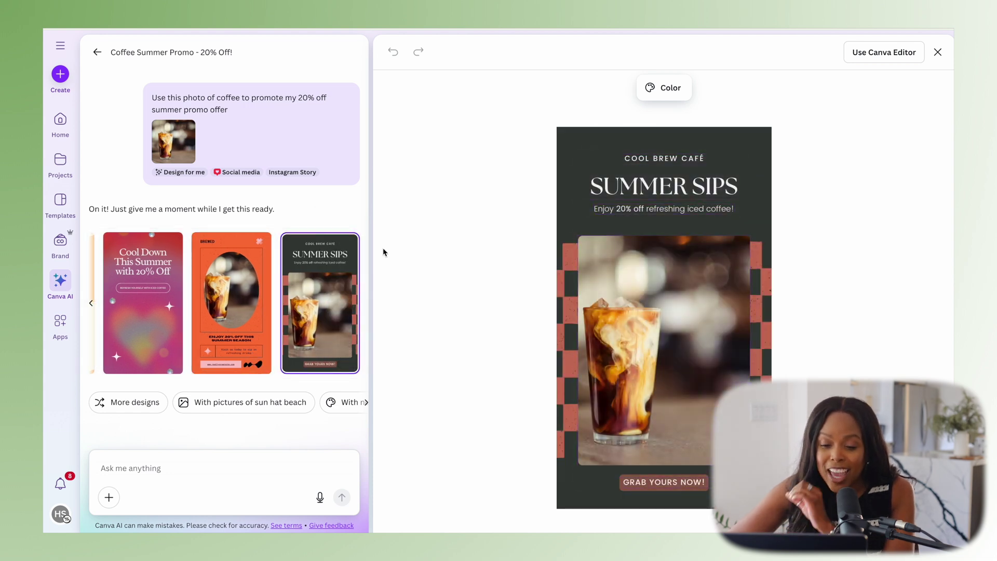
{"action": "left_click", "coordinate": [233, 311]}
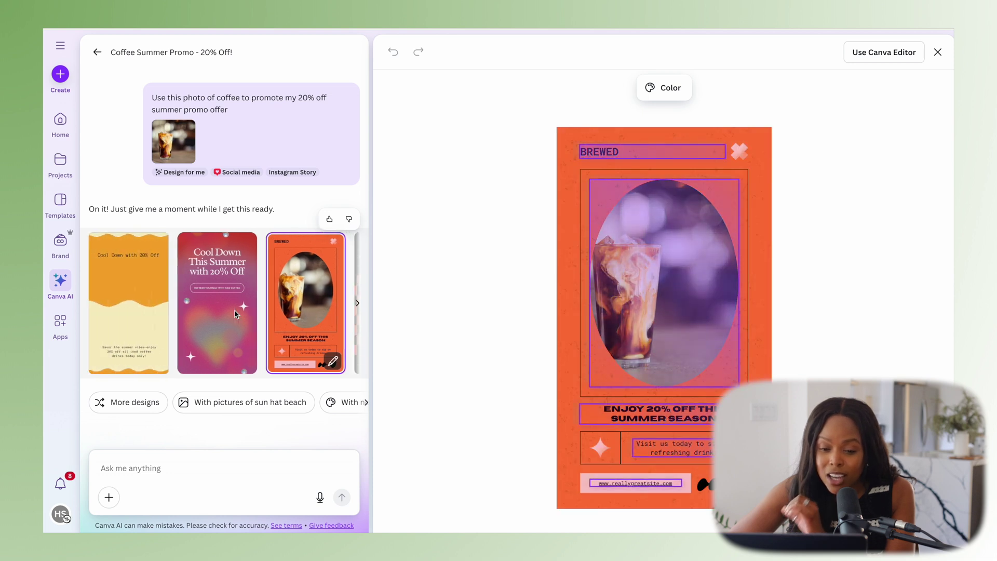
{"action": "left_click", "coordinate": [235, 314]}
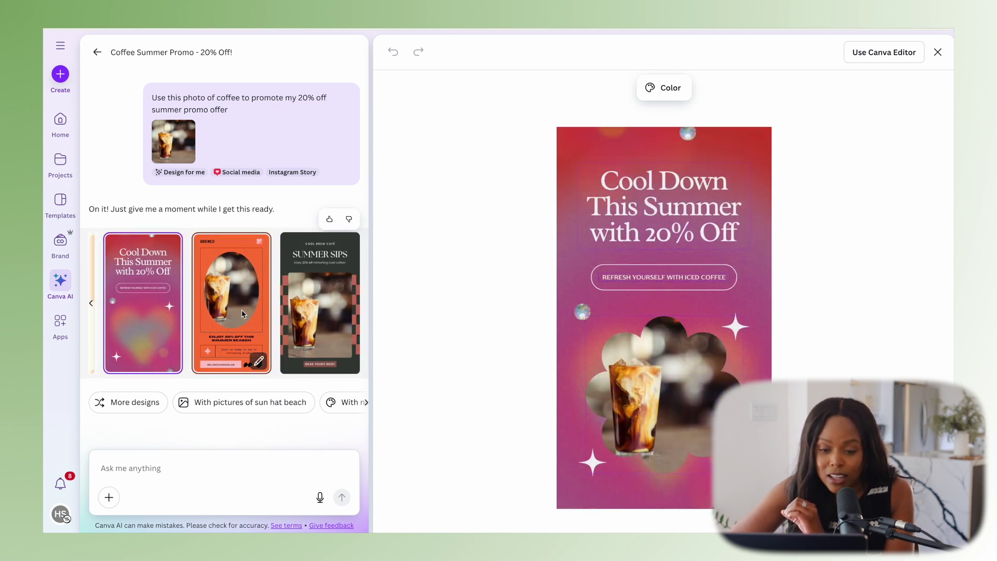
{"action": "left_click", "coordinate": [317, 306]}
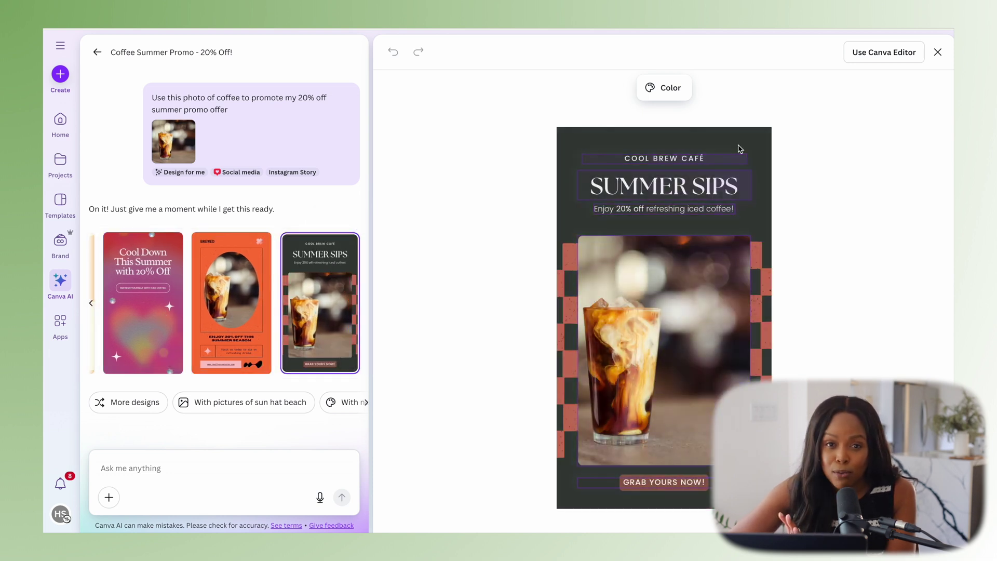
{"action": "left_click", "coordinate": [893, 54]}
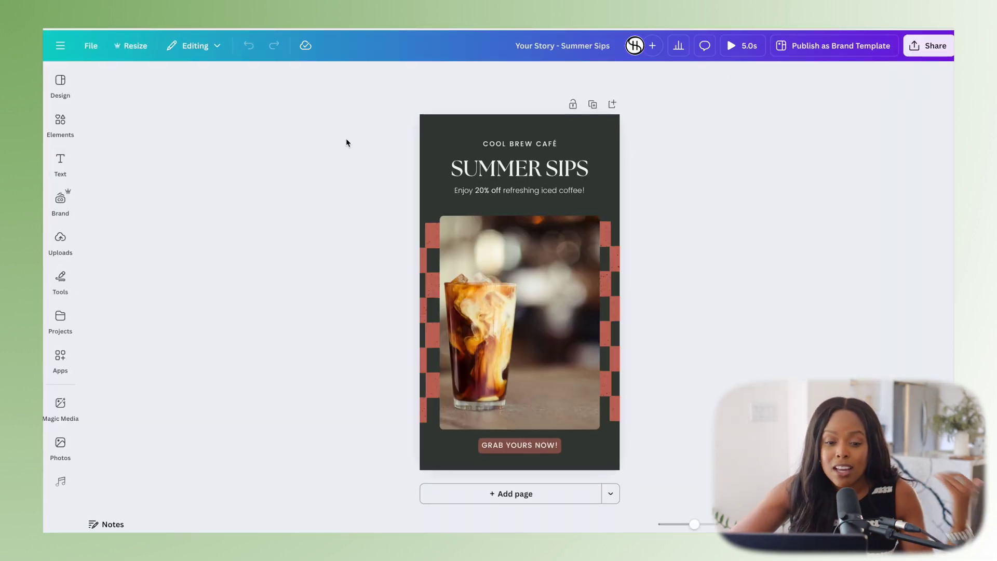
Step: Shuffle the High Season Cafe brand palette onto the story until the background turns olive
{"action": "left_click", "coordinate": [61, 202]}
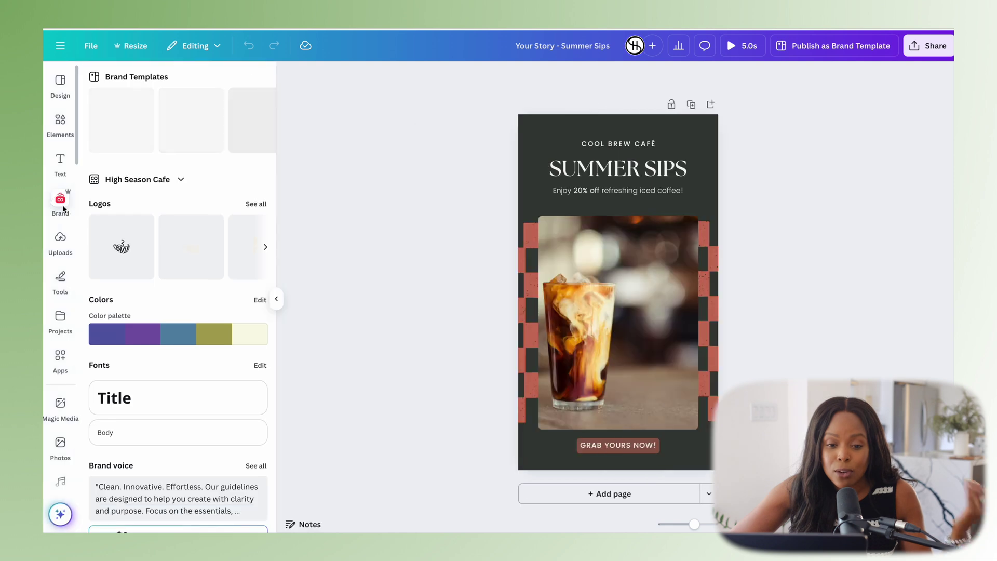
{"action": "left_click", "coordinate": [148, 183]}
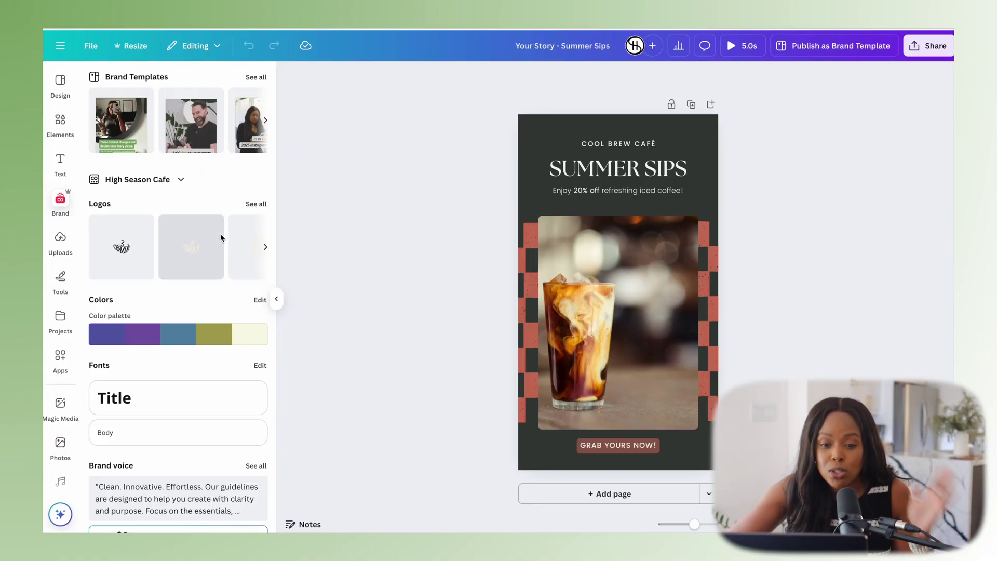
{"action": "left_click", "coordinate": [178, 336]}
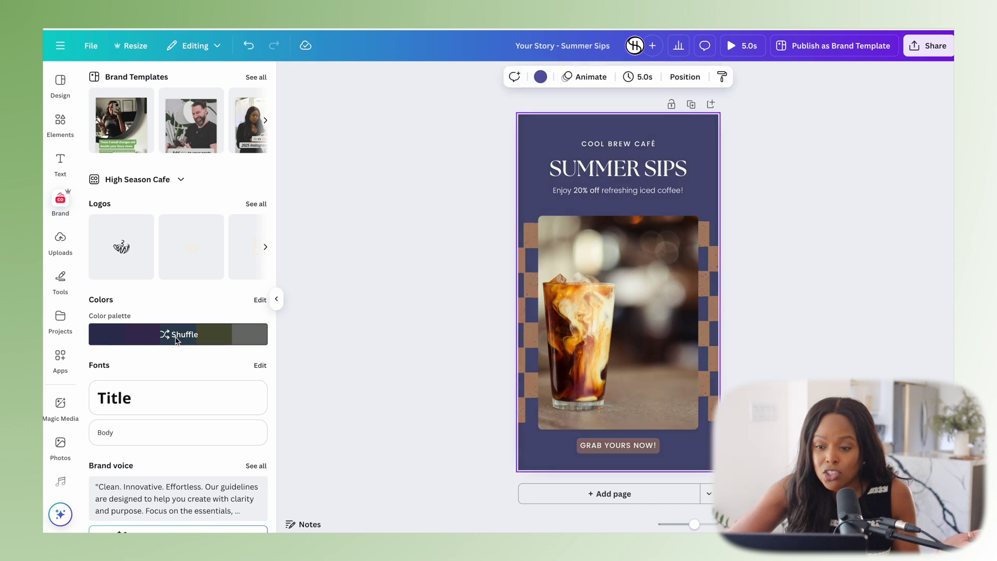
{"action": "left_click", "coordinate": [177, 340]}
{"action": "left_click", "coordinate": [176, 339]}
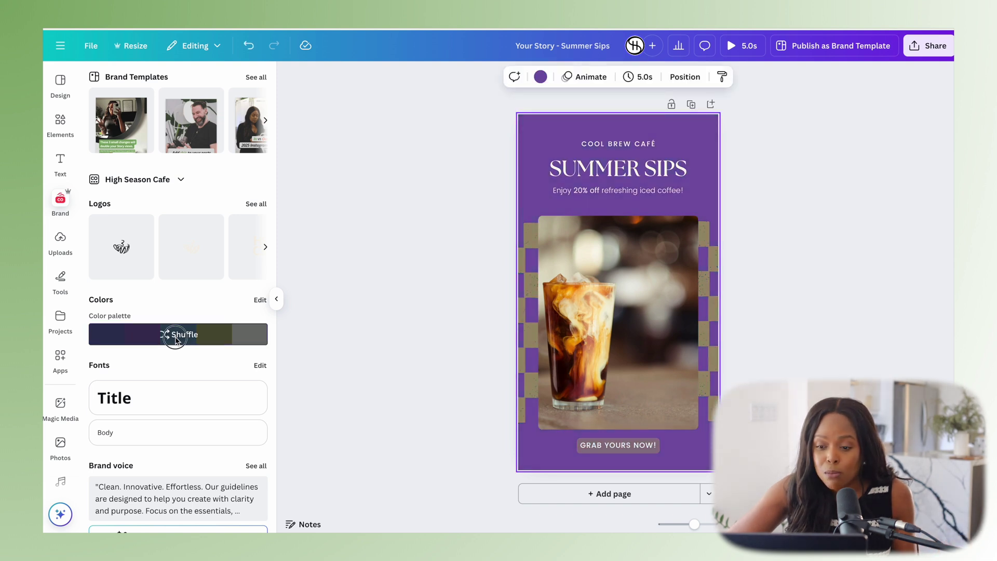
{"action": "left_click", "coordinate": [176, 340]}
Step: Shuffle the brand palette until the Summer Sips story lands on a purple colour mix
{"action": "left_click", "coordinate": [176, 340]}
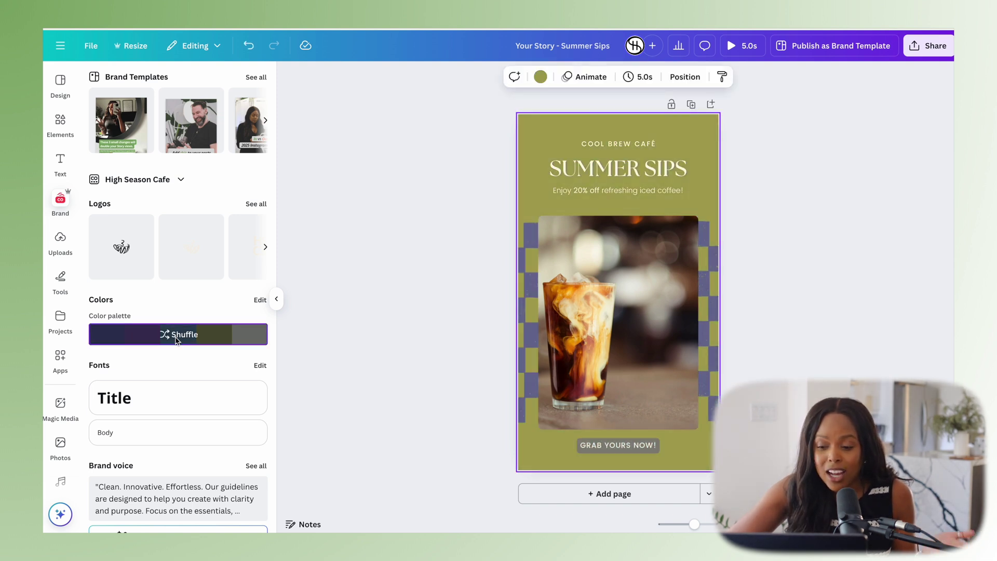
{"action": "left_click", "coordinate": [176, 339]}
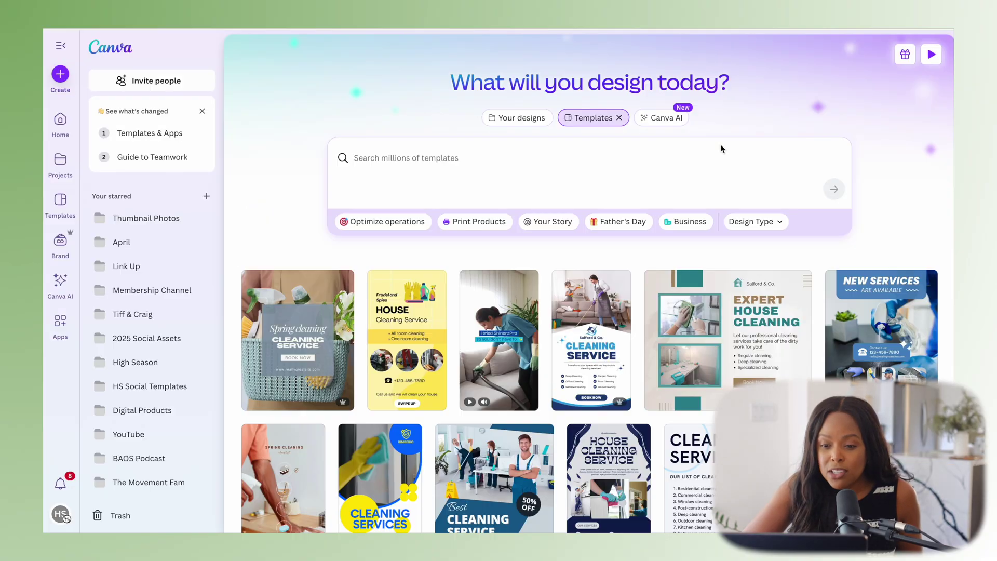
Step: Search the templates for 'day in the life vlog'
{"action": "left_click", "coordinate": [619, 163]}
{"action": "type", "text": "day in the life vlog"}
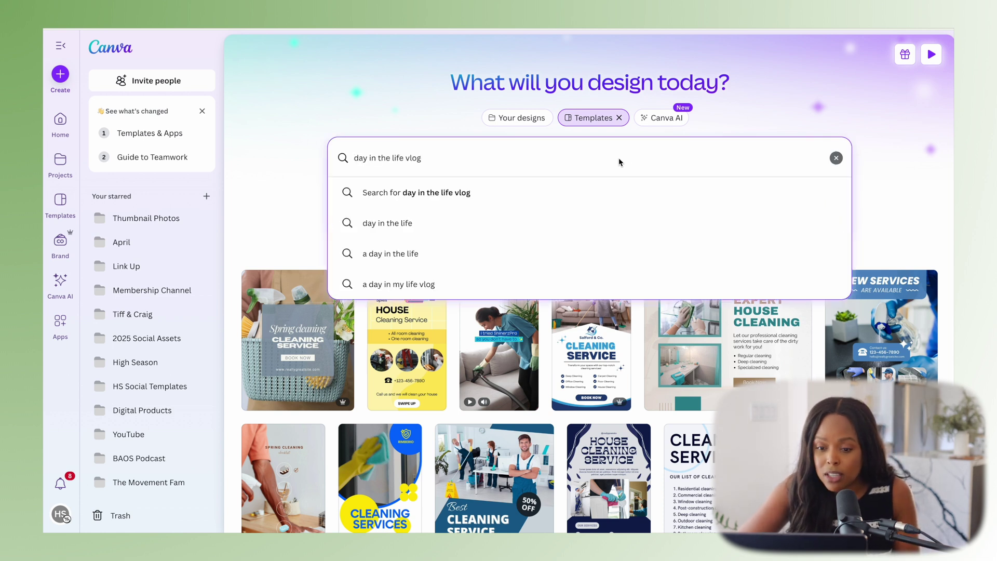
{"action": "left_click", "coordinate": [594, 195]}
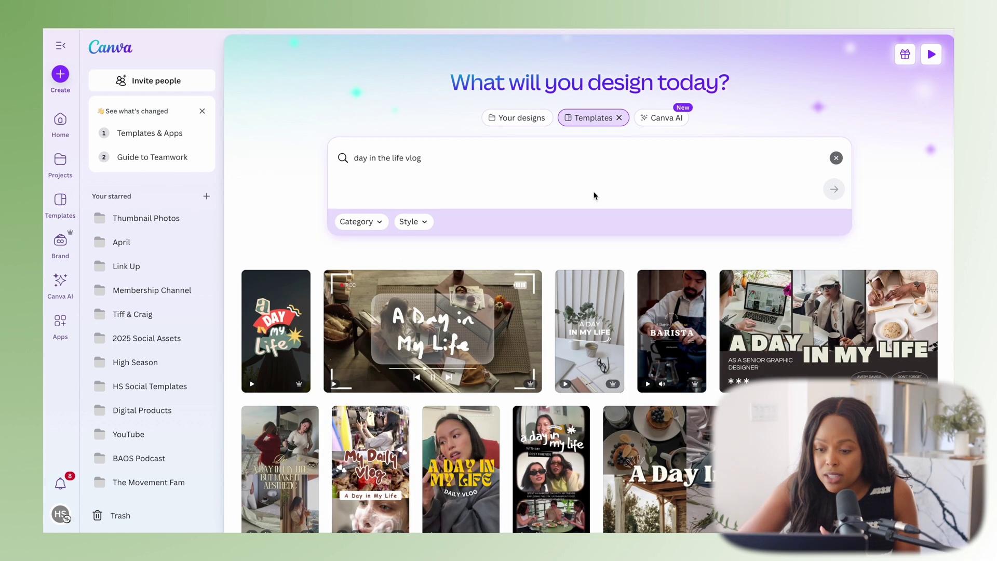
Step: Preview results and open the Yellow & White Modern A Day in My Life Vlog template
{"action": "mouse_move", "coordinate": [648, 320]}
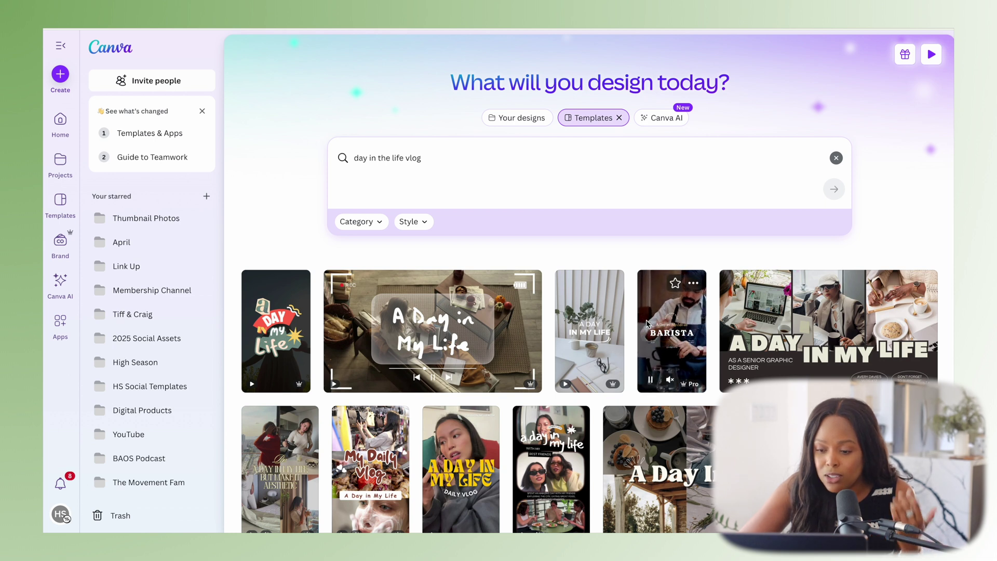
{"action": "mouse_move", "coordinate": [605, 332]}
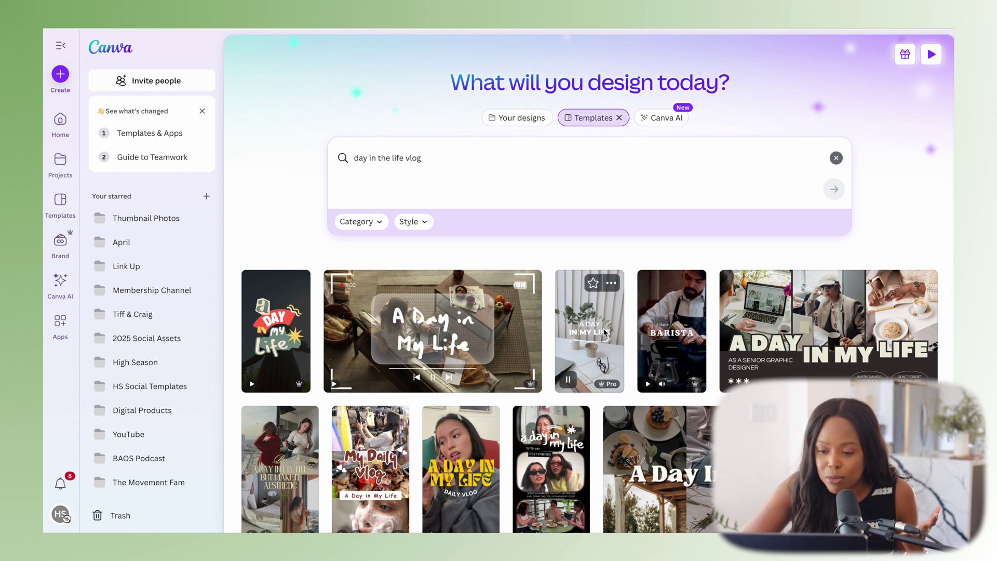
{"action": "left_click", "coordinate": [603, 334]}
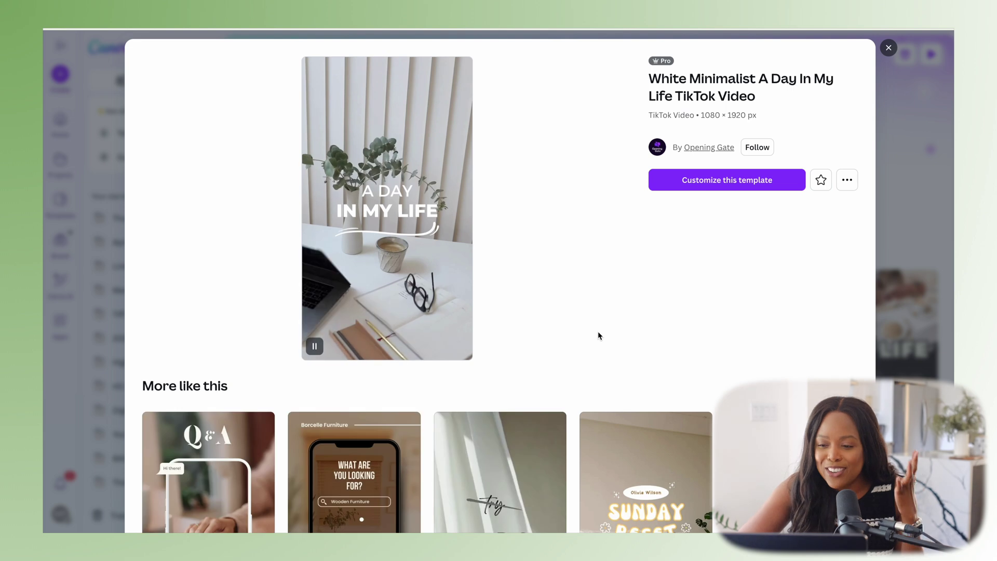
{"action": "left_click", "coordinate": [887, 48]}
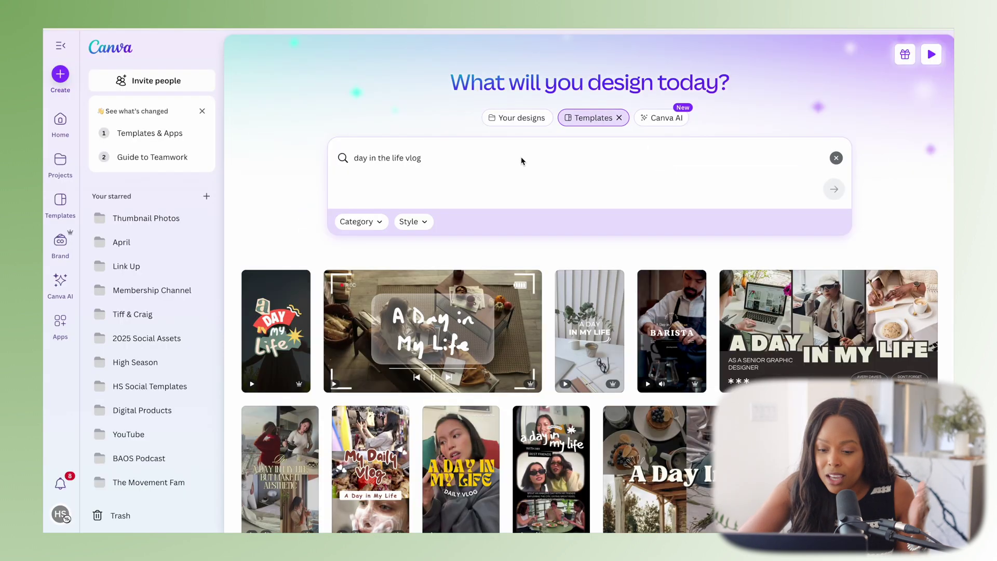
{"action": "scroll", "coordinate": [575, 216], "scroll_direction": "down", "scroll_amount": 15}
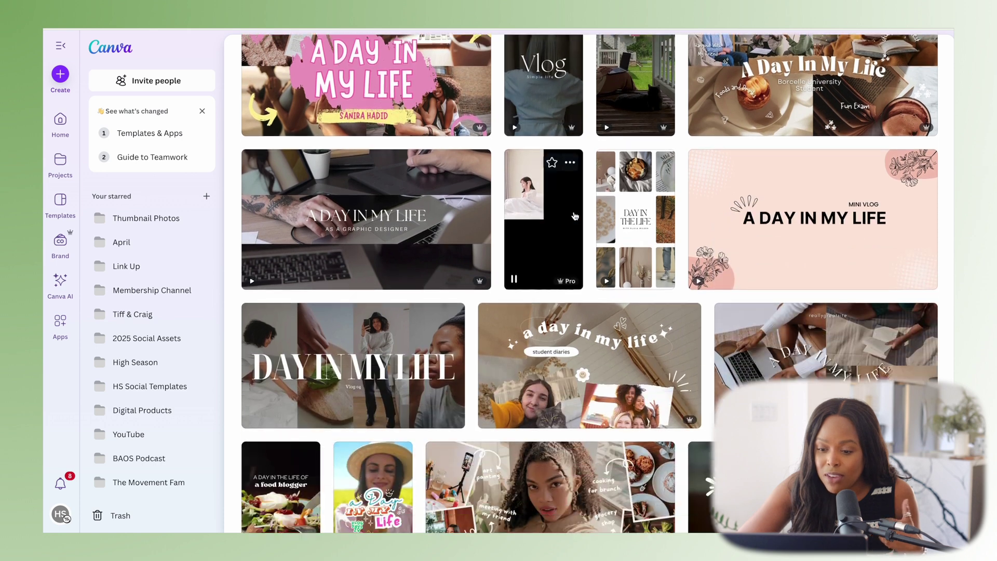
{"action": "scroll", "coordinate": [575, 217], "scroll_direction": "up", "scroll_amount": 15}
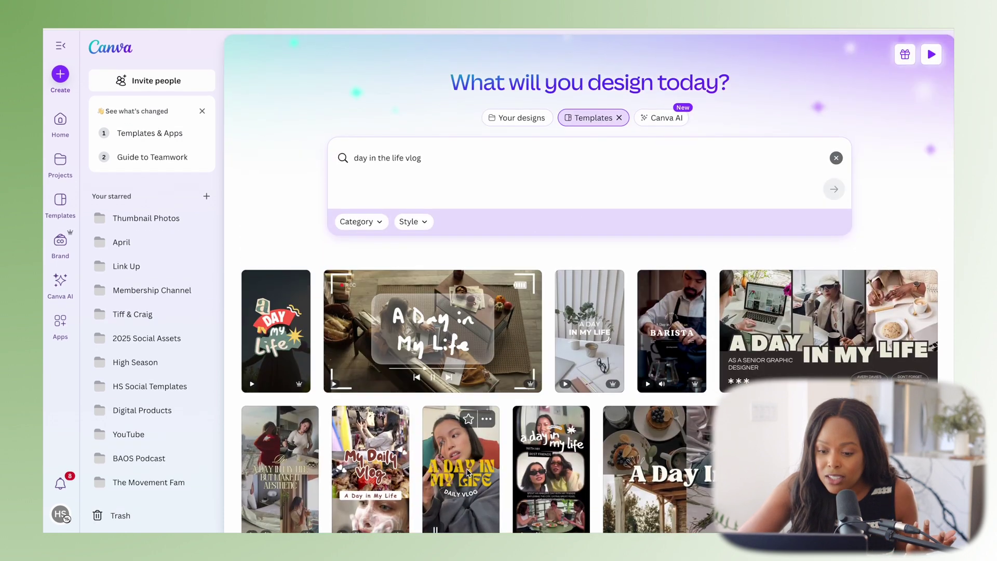
{"action": "left_click", "coordinate": [468, 474]}
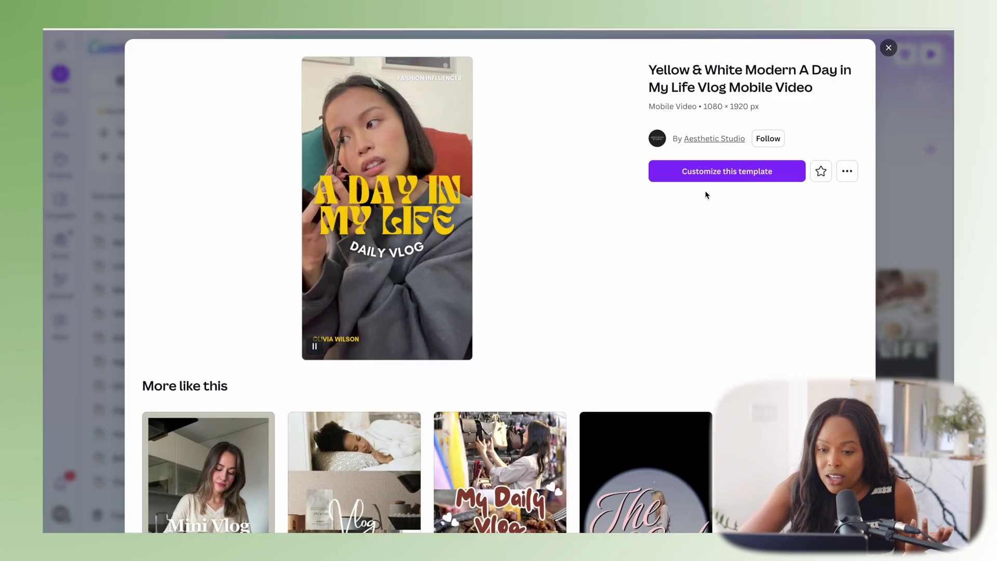
{"action": "left_click", "coordinate": [711, 178]}
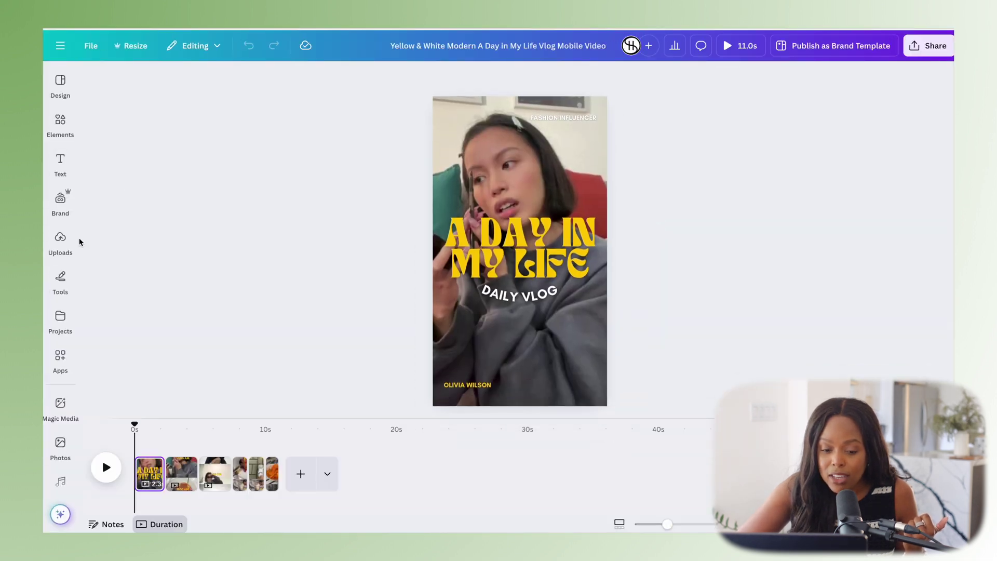
Step: Find and open the AI Voice generator in the editor's side panels
{"action": "left_click", "coordinate": [63, 321]}
{"action": "scroll", "coordinate": [70, 322], "scroll_direction": "down", "scroll_amount": 1}
{"action": "left_click", "coordinate": [69, 321]}
{"action": "scroll", "coordinate": [71, 322], "scroll_direction": "down", "scroll_amount": 1}
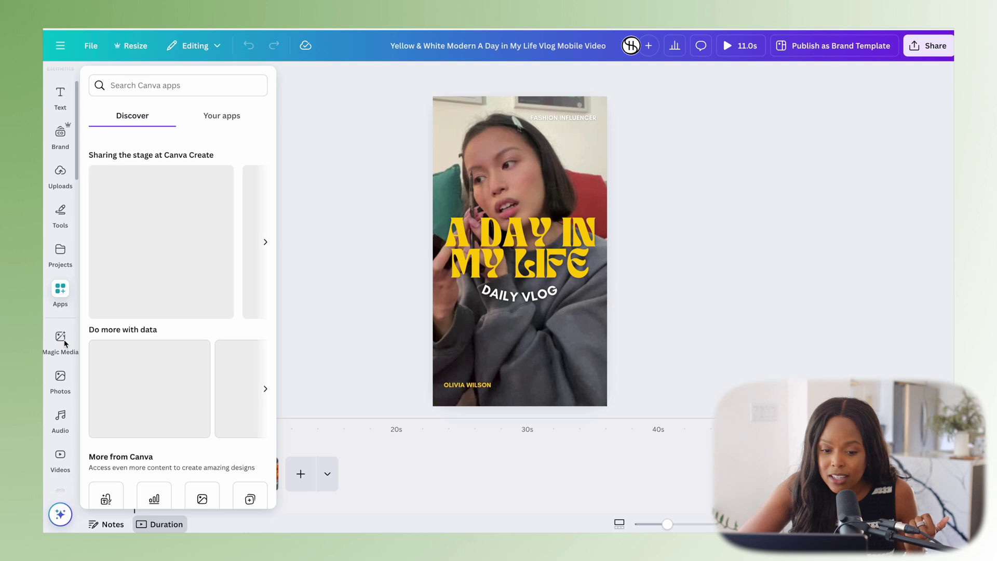
{"action": "left_click", "coordinate": [65, 343]}
{"action": "scroll", "coordinate": [65, 343], "scroll_direction": "down", "scroll_amount": 5}
{"action": "left_click", "coordinate": [65, 343]}
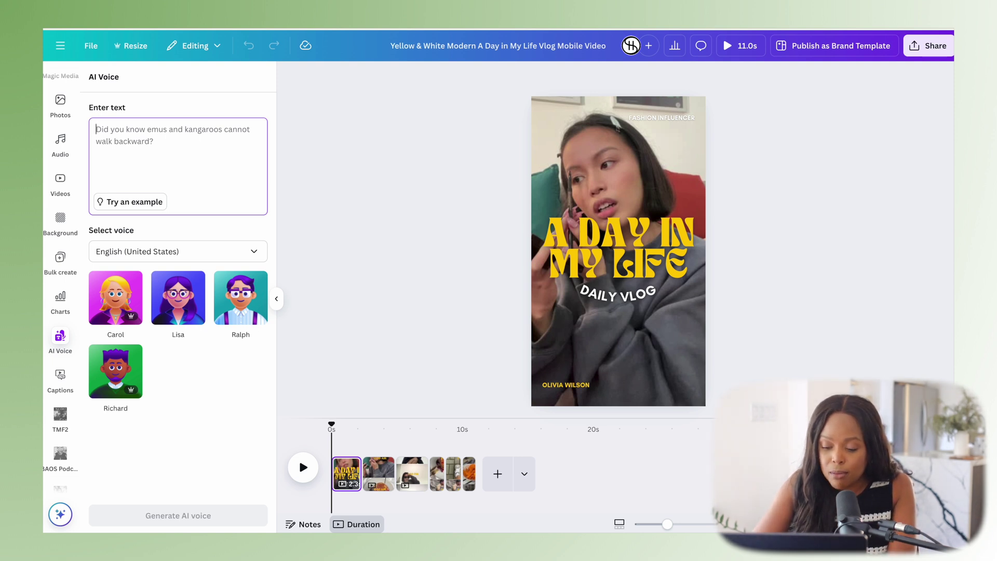
Step: Generate a Carol voiceover saying 'Follow me for a day in the life of a fashion lifestyle influencer.'
{"action": "type", "text": "Fo"}
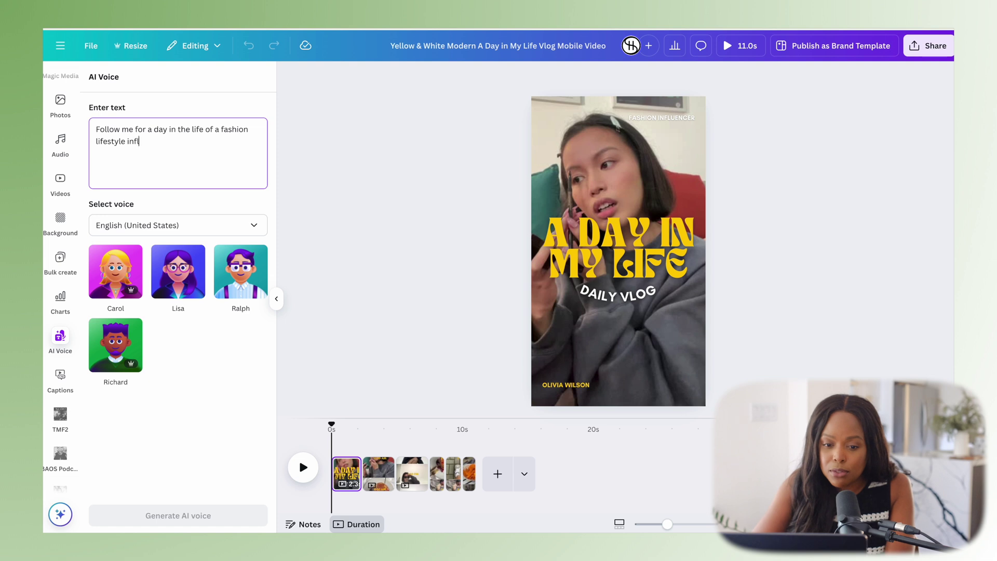
{"action": "type", "text": "er."}
{"action": "left_click", "coordinate": [116, 272]}
{"action": "left_click", "coordinate": [225, 514]}
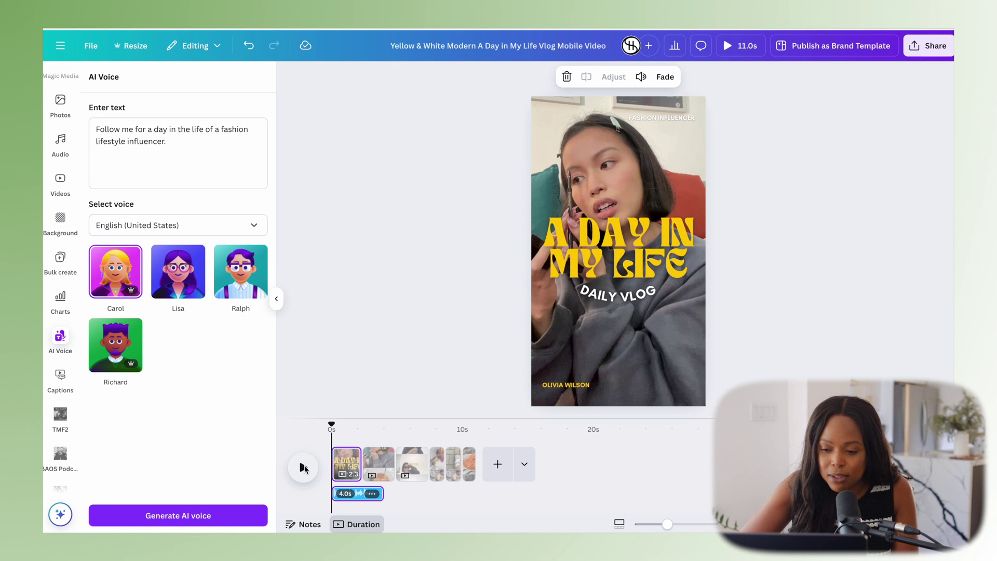
Step: Play back the vlog to hear the voiceover, then edit its script text
{"action": "left_click", "coordinate": [305, 467]}
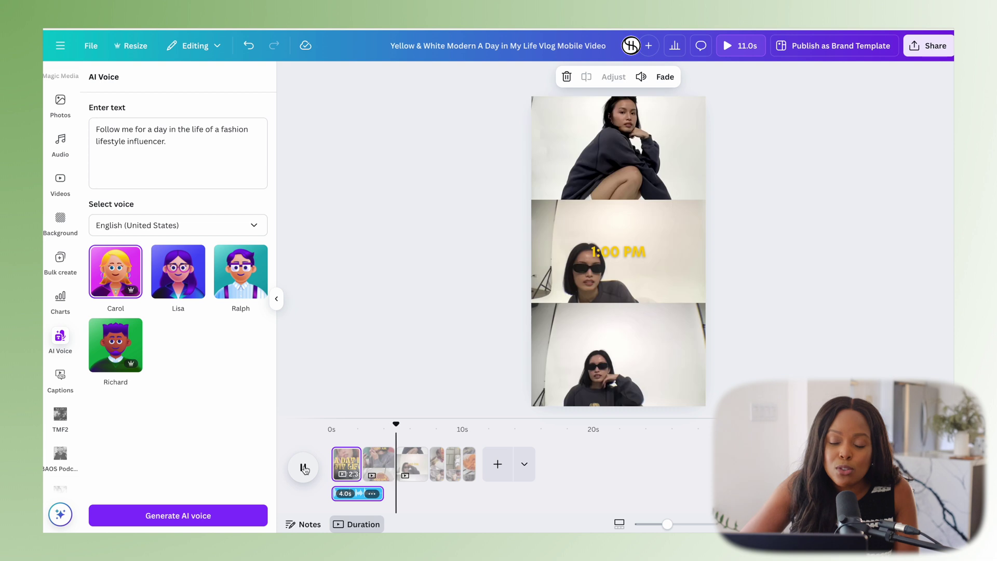
{"action": "left_click", "coordinate": [304, 468]}
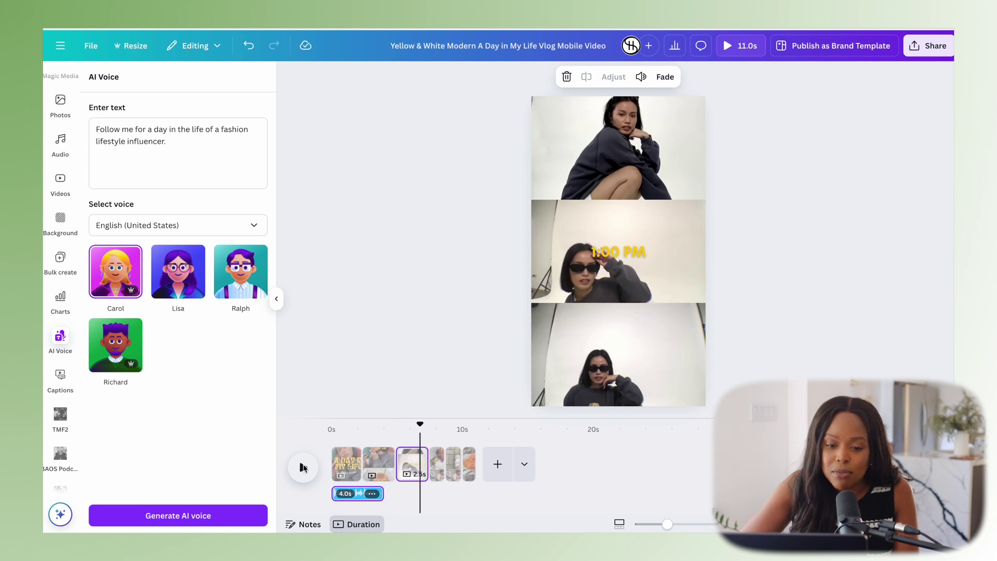
{"action": "left_click", "coordinate": [192, 140]}
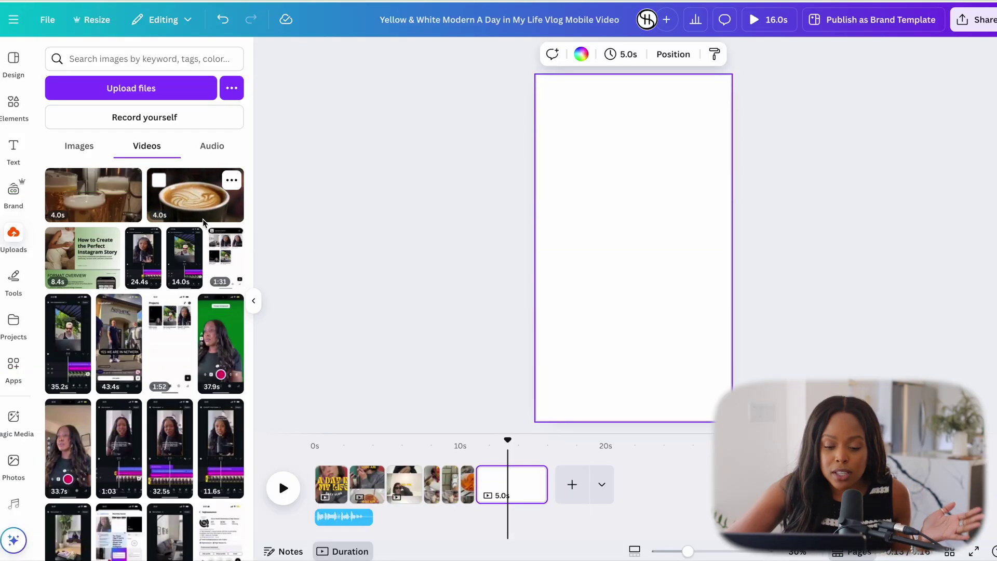
{"action": "scroll", "coordinate": [204, 218], "scroll_direction": "down", "scroll_amount": 3}
Step: Add the 13.2s talking-head video from Uploads and set it as the page background
{"action": "scroll", "coordinate": [203, 224], "scroll_direction": "down", "scroll_amount": 7}
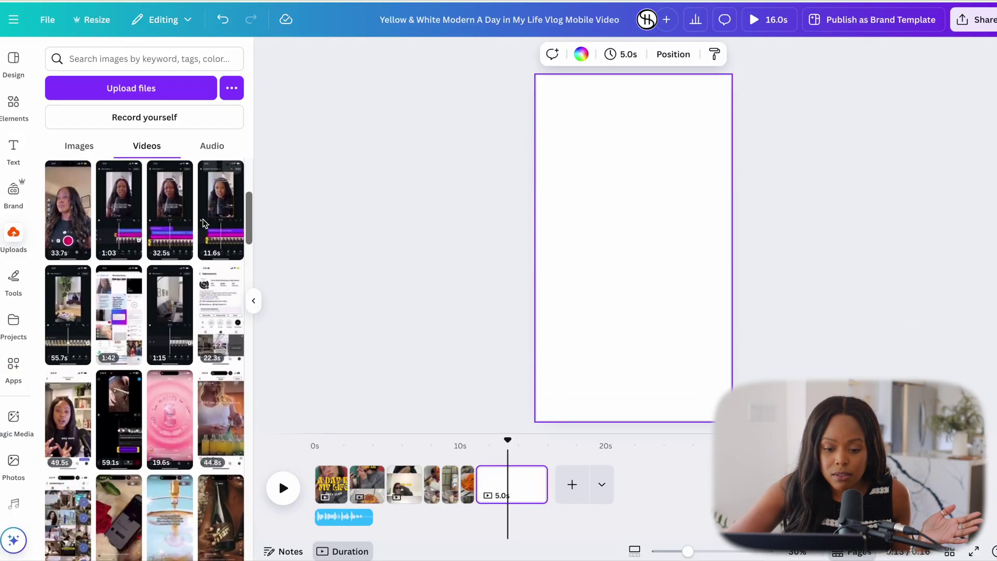
{"action": "scroll", "coordinate": [203, 223], "scroll_direction": "down", "scroll_amount": 10}
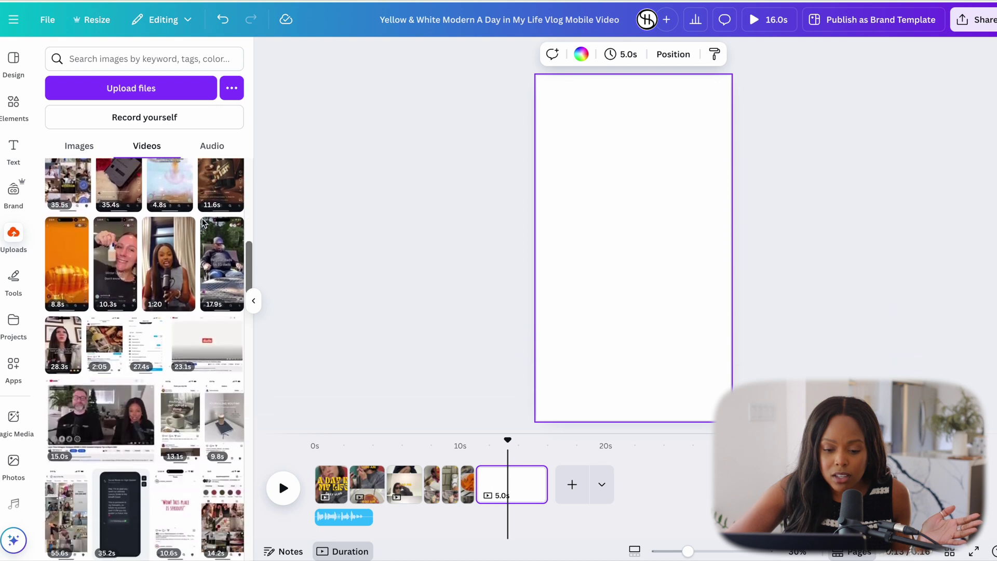
{"action": "scroll", "coordinate": [204, 223], "scroll_direction": "down", "scroll_amount": 8}
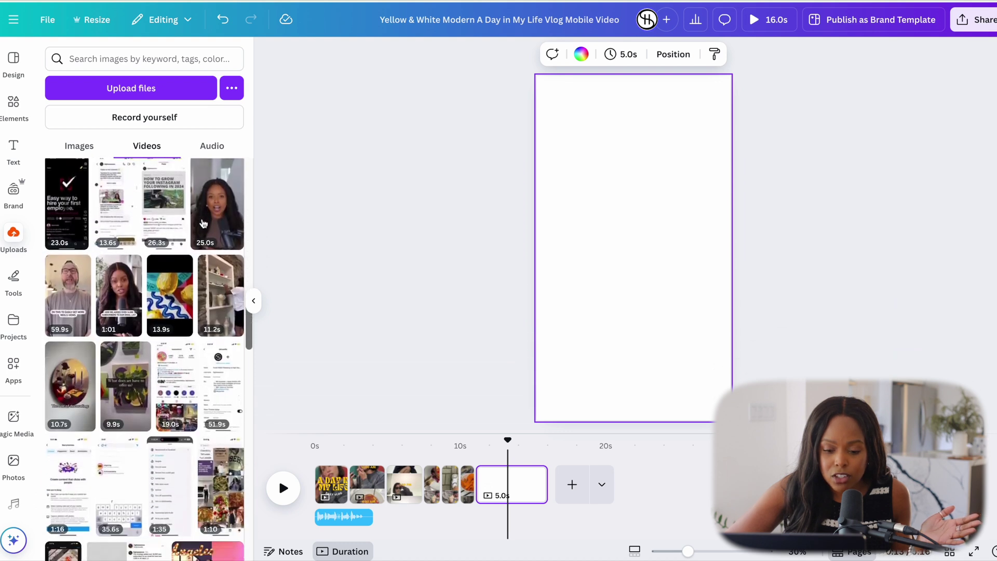
{"action": "scroll", "coordinate": [204, 223], "scroll_direction": "down", "scroll_amount": 4}
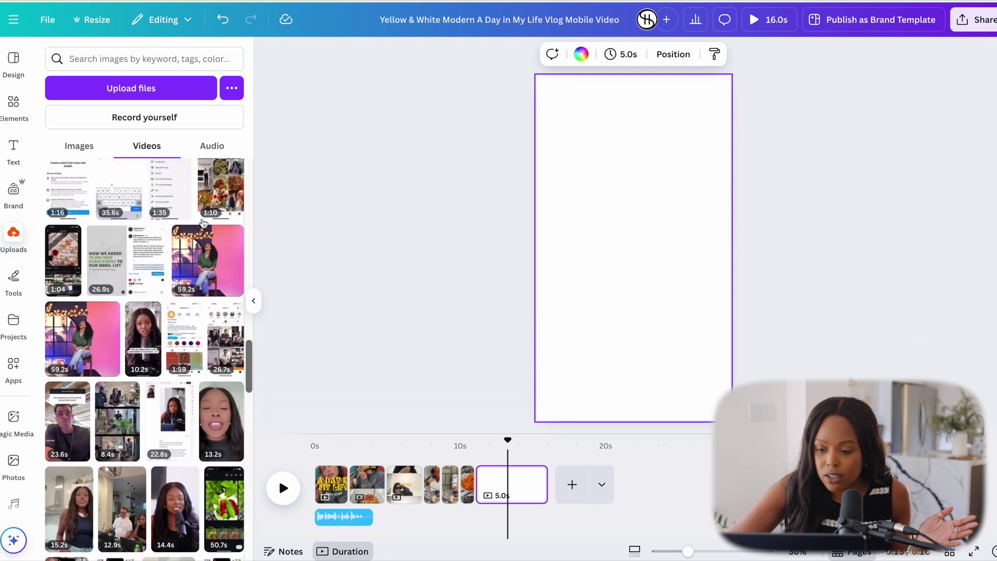
{"action": "left_click", "coordinate": [219, 422]}
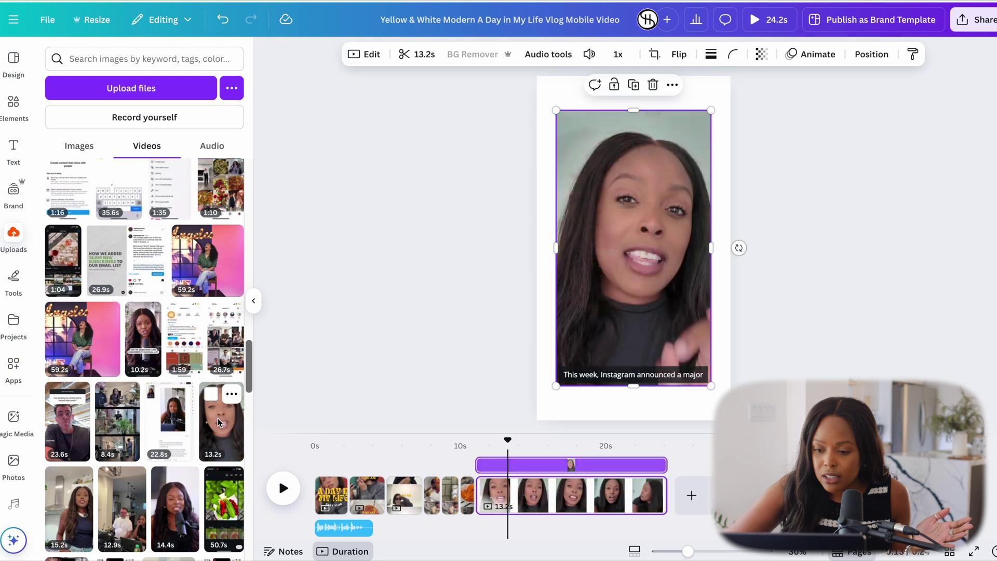
{"action": "right_click", "coordinate": [674, 246]}
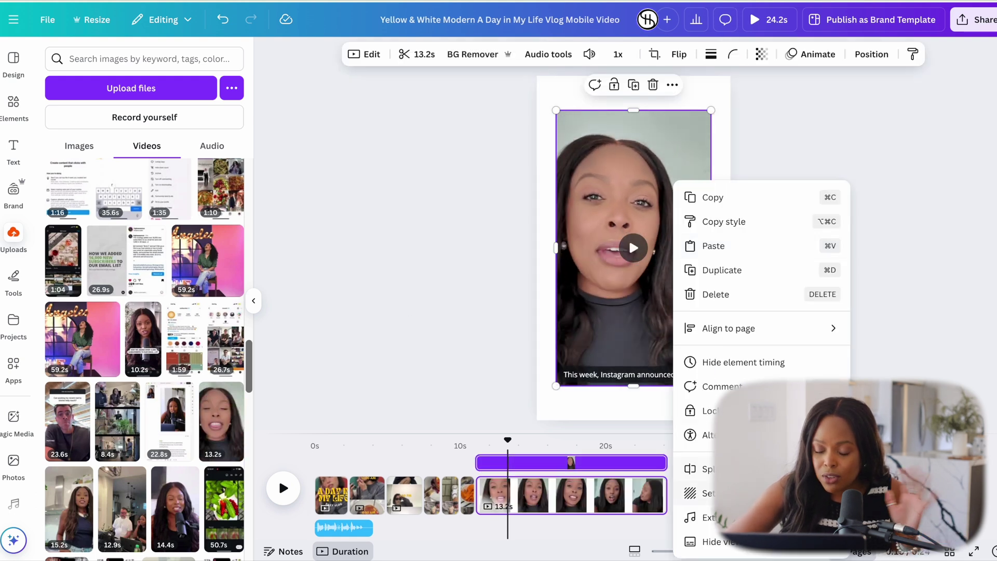
{"action": "left_click", "coordinate": [709, 493]}
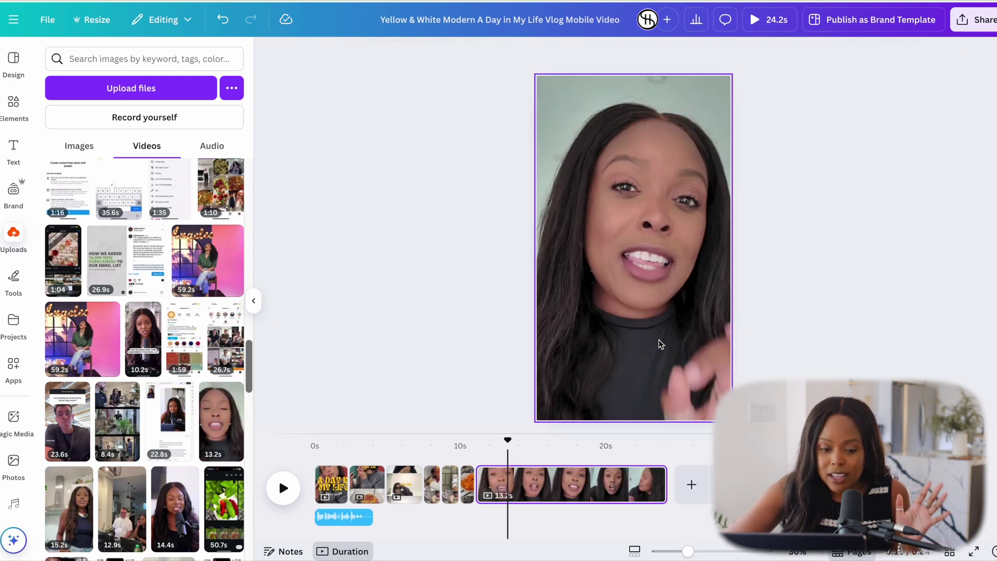
Step: Auto-generate captions from the talking-head video's speech
{"action": "left_click", "coordinate": [6, 160]}
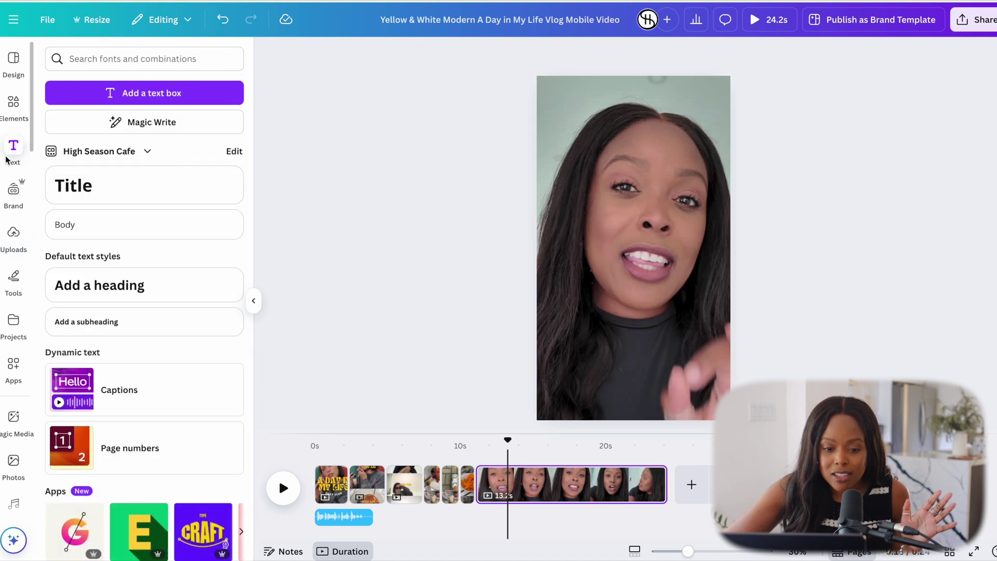
{"action": "left_click", "coordinate": [168, 382]}
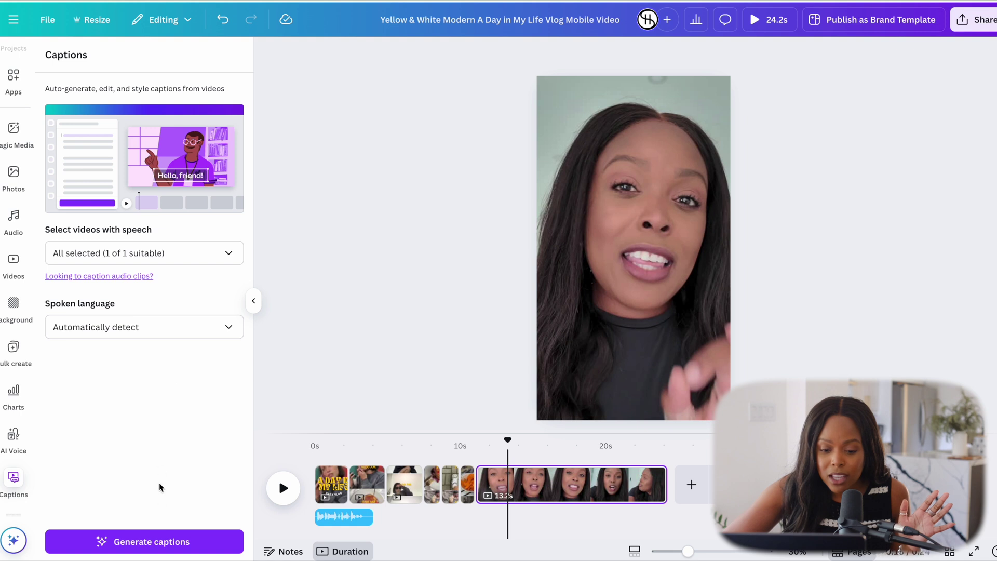
{"action": "left_click", "coordinate": [158, 542]}
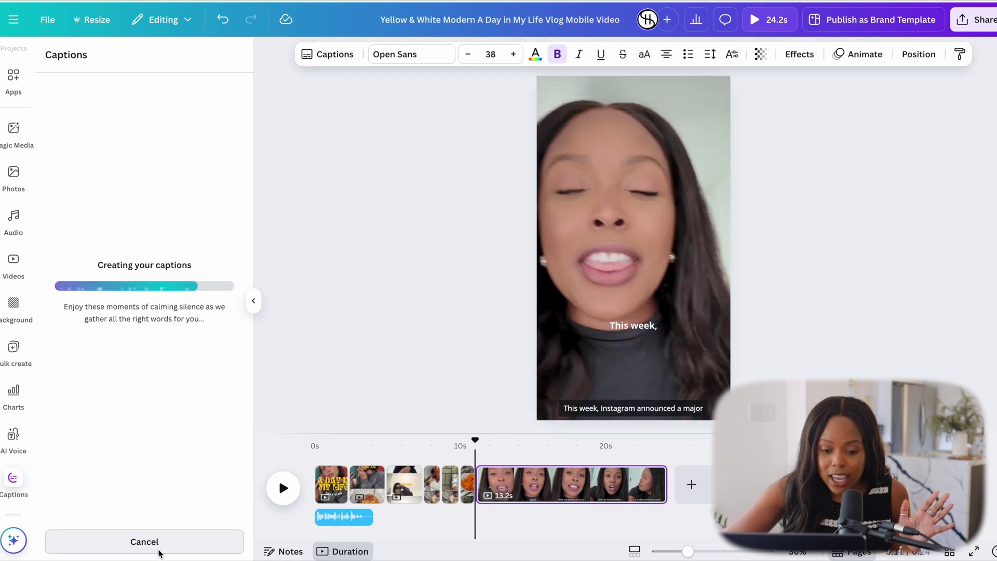
{"action": "left_click", "coordinate": [711, 58]}
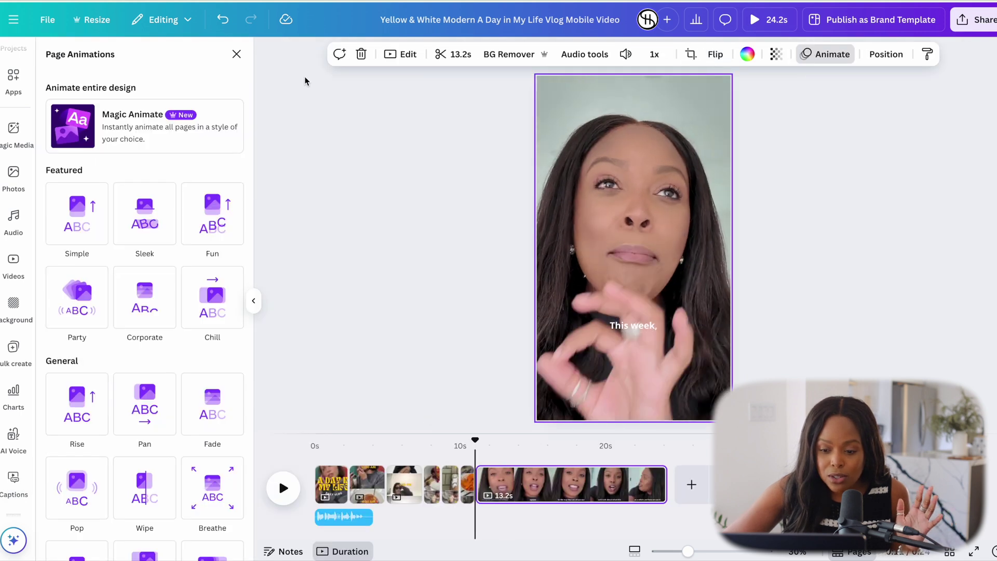
{"action": "left_click", "coordinate": [626, 258]}
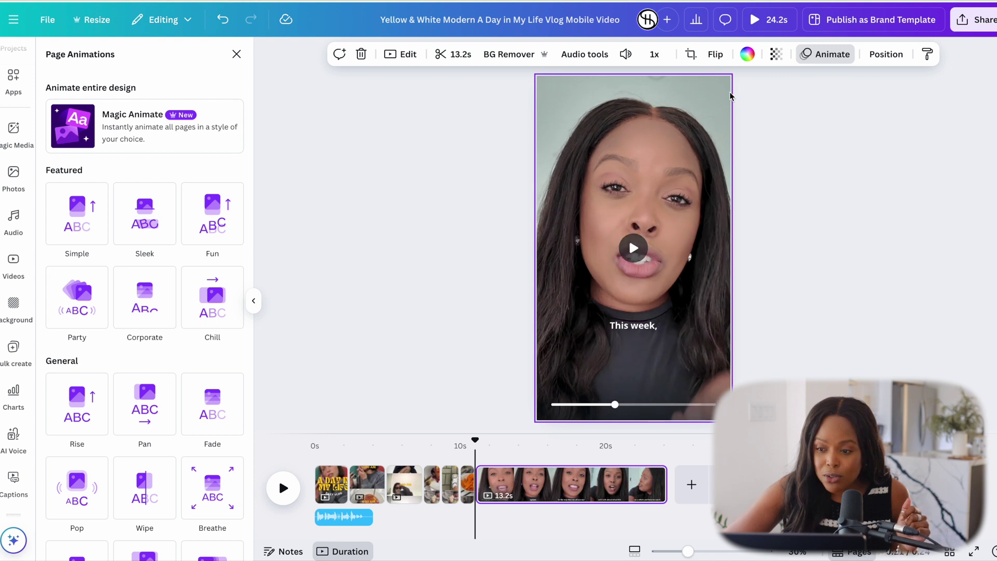
Step: Apply the Highlight animation to the 'This week,' captions after trying Reveal and Snake
{"action": "left_click", "coordinate": [826, 54]}
{"action": "left_click", "coordinate": [525, 327]}
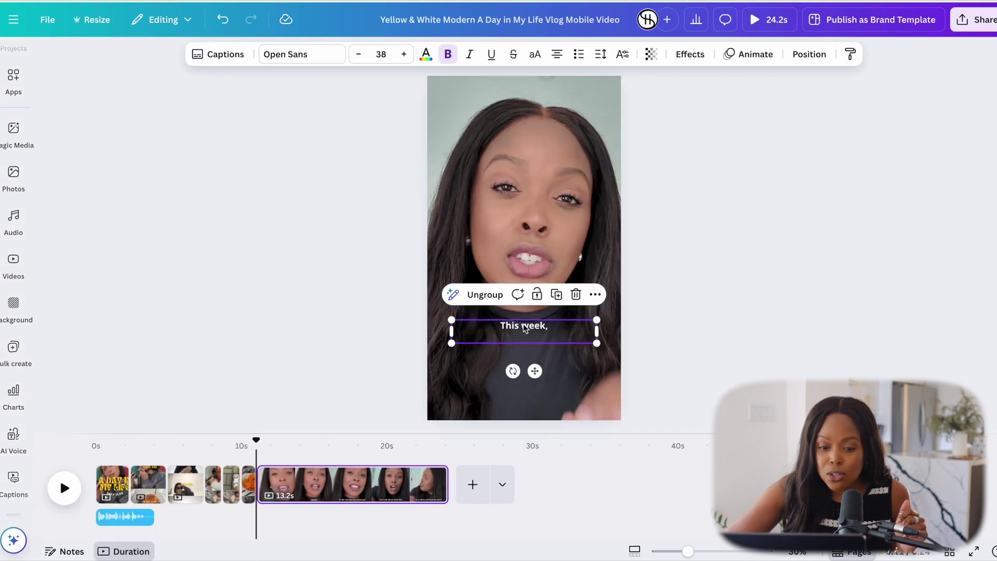
{"action": "left_click", "coordinate": [743, 55]}
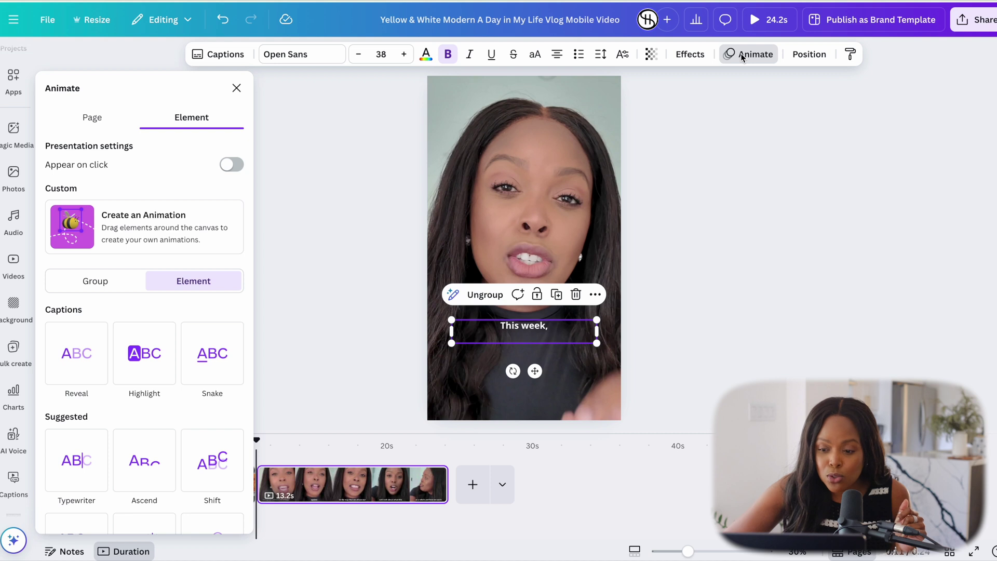
{"action": "left_click", "coordinate": [139, 373]}
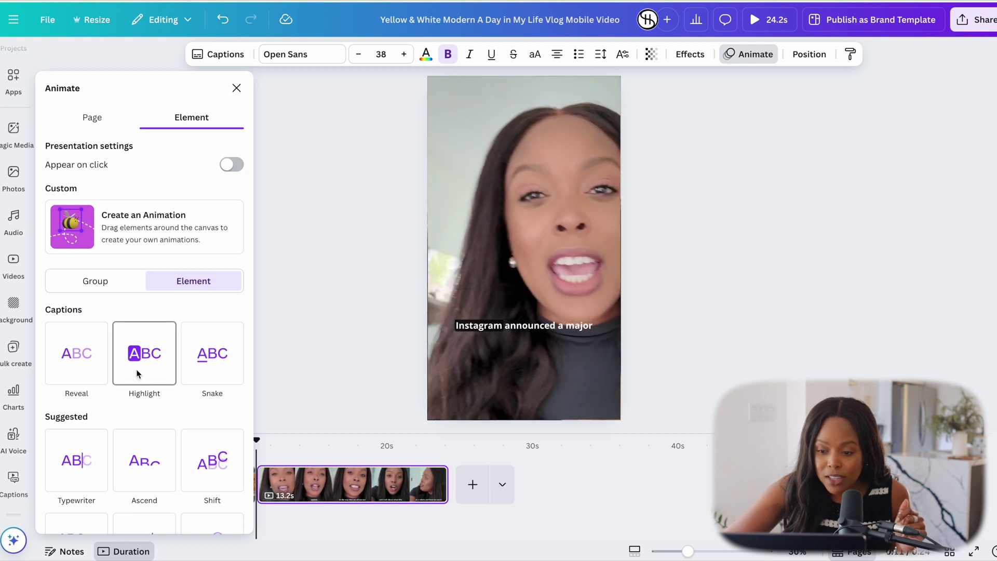
{"action": "left_click", "coordinate": [139, 373]}
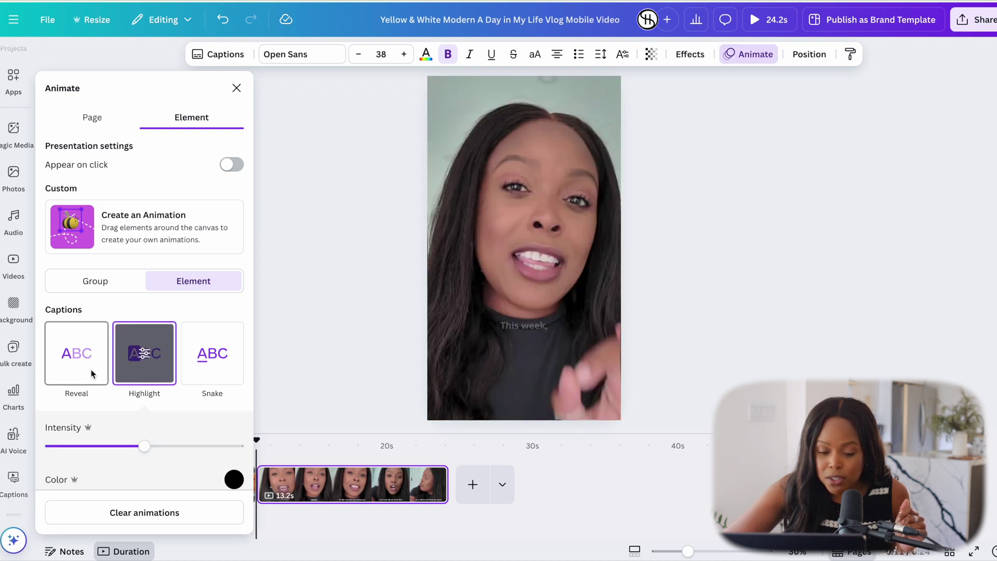
{"action": "left_click", "coordinate": [93, 373]}
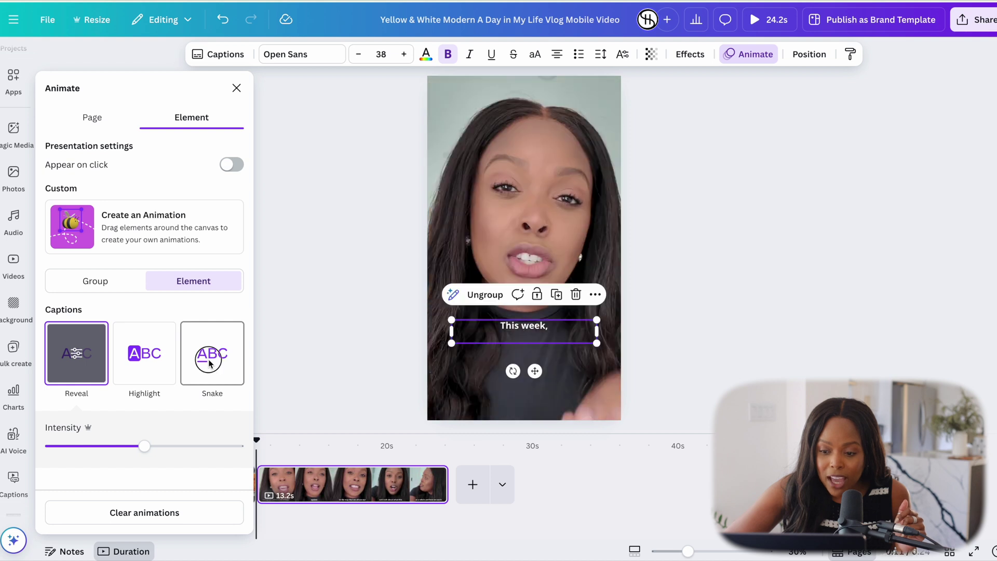
{"action": "left_click", "coordinate": [210, 363]}
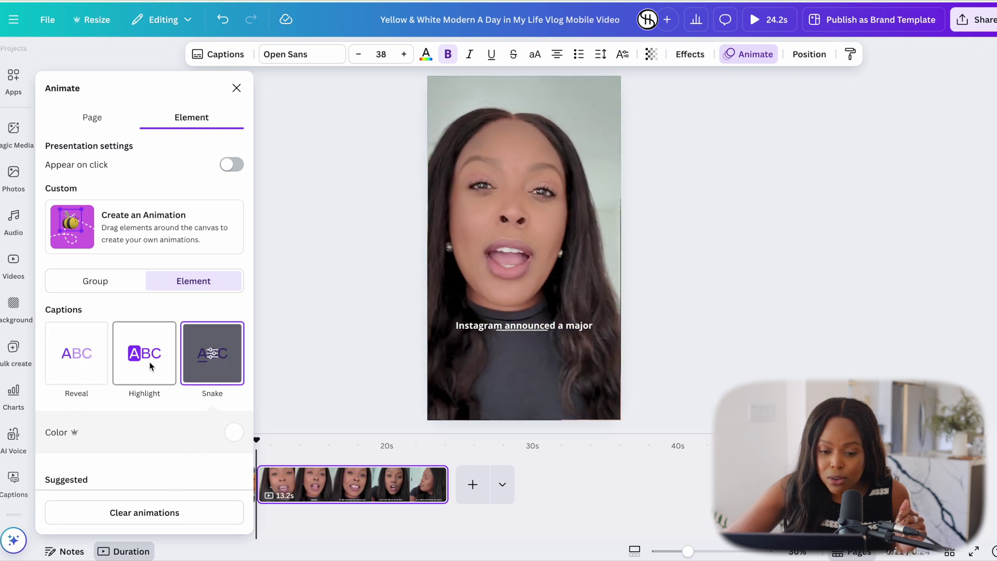
{"action": "left_click", "coordinate": [150, 366]}
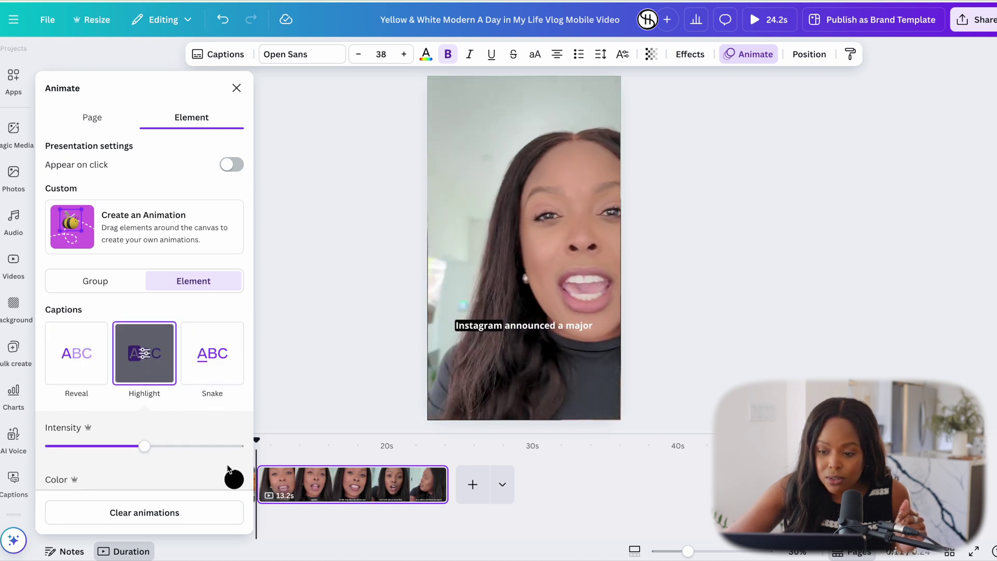
Step: Set the caption highlight colour to blue and play the captioned preview
{"action": "left_click", "coordinate": [234, 480]}
{"action": "left_click", "coordinate": [135, 369]}
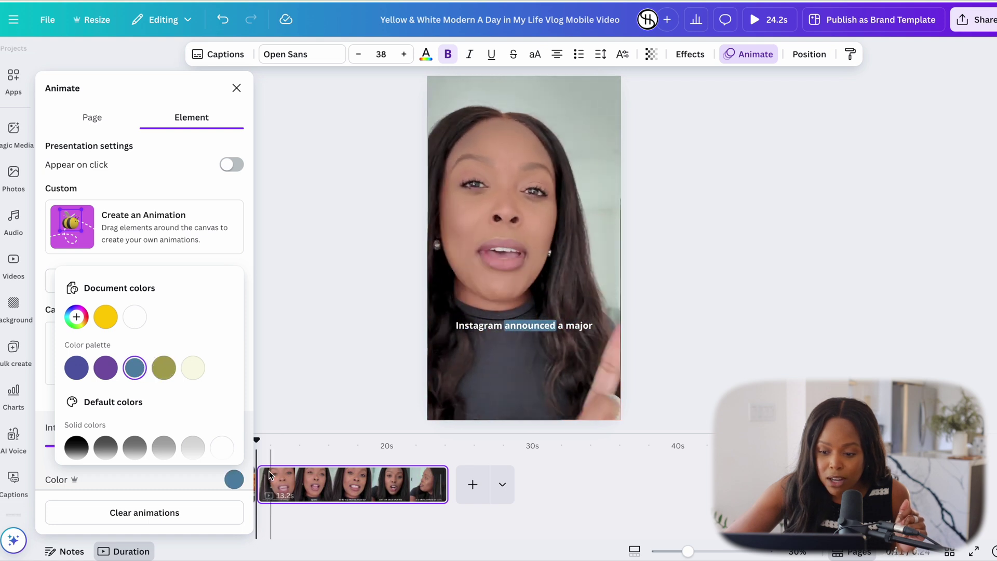
{"action": "key", "text": "Escape"}
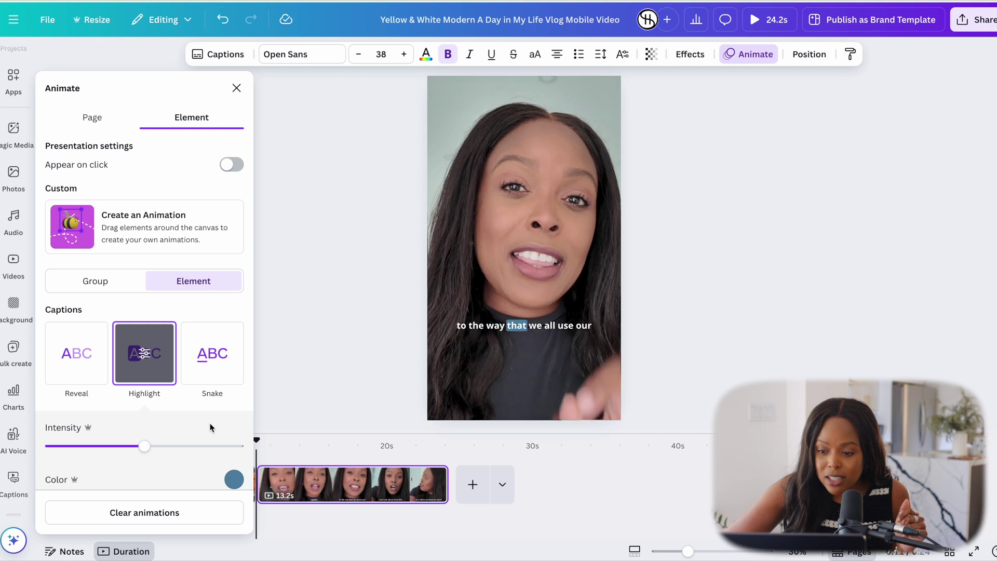
{"action": "scroll", "coordinate": [211, 427], "scroll_direction": "down", "scroll_amount": 5}
{"action": "scroll", "coordinate": [211, 427], "scroll_direction": "down", "scroll_amount": 3}
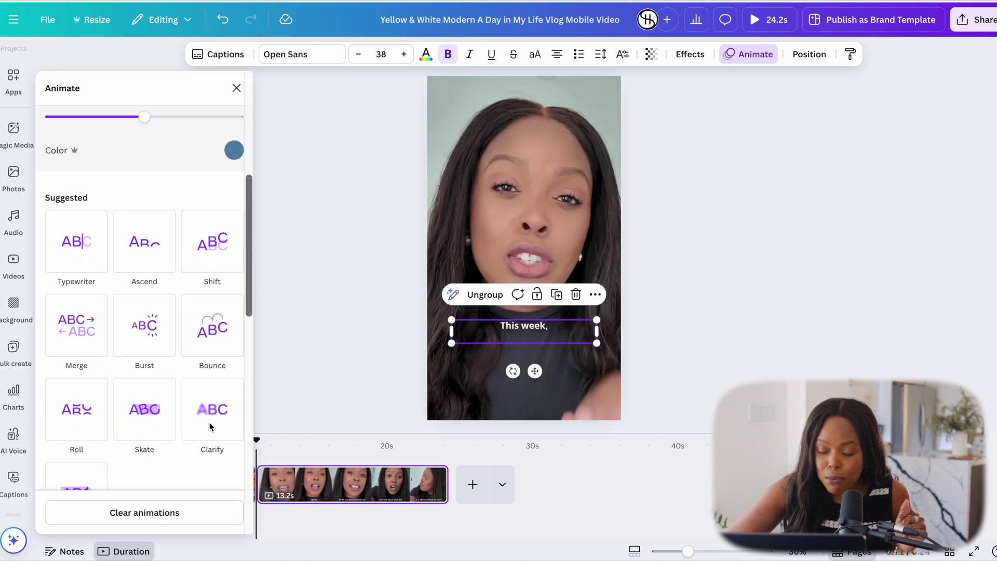
{"action": "key", "text": "space"}
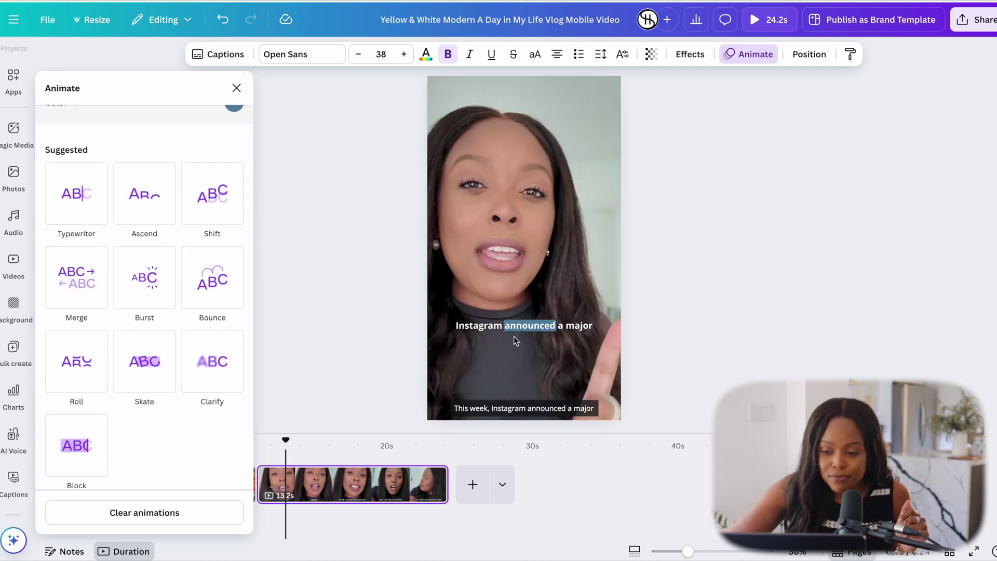